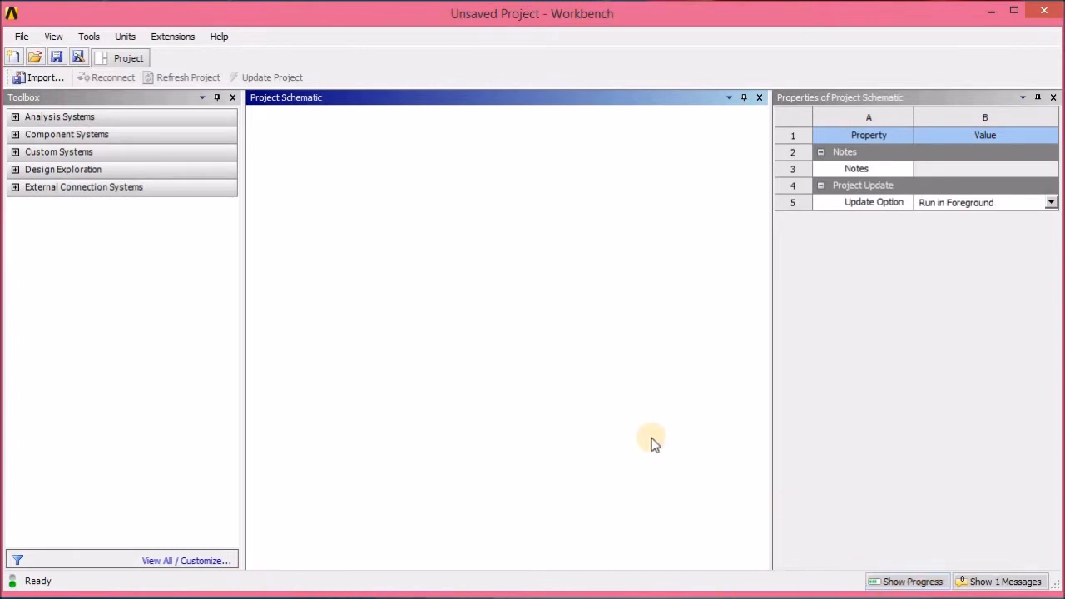
Show and close the Progress pane, and do the same with the Messages pane
{"action": "left_click", "coordinate": [907, 582]}
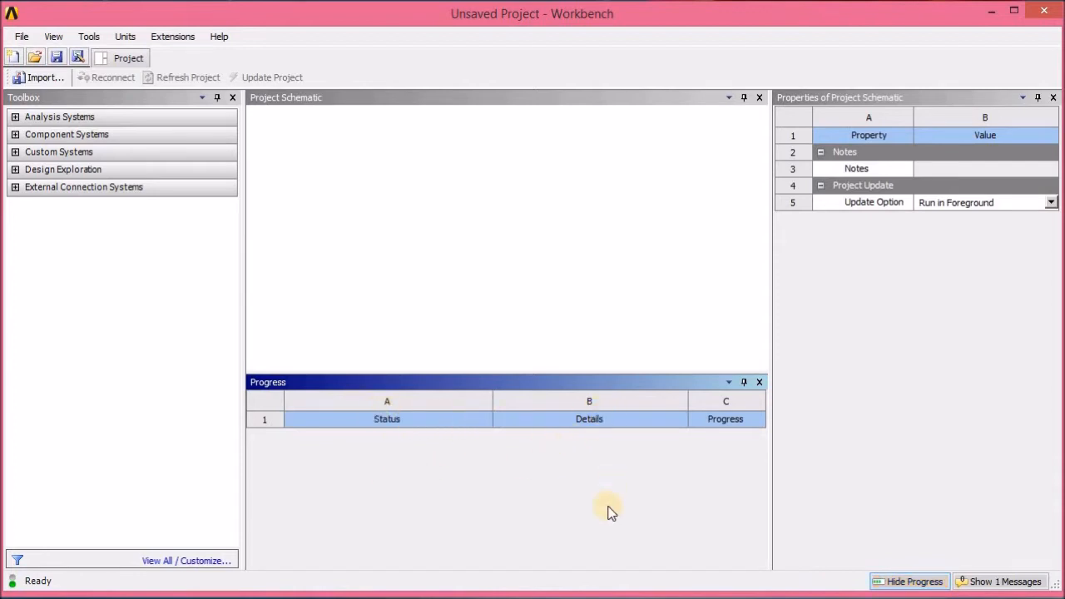
{"action": "left_click", "coordinate": [759, 383]}
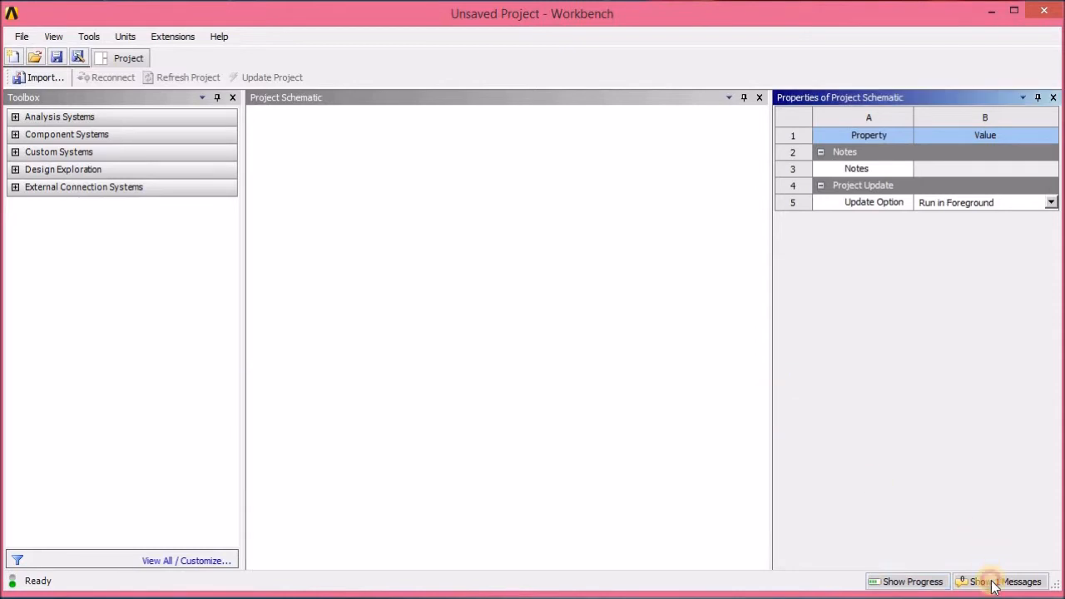
{"action": "left_click", "coordinate": [984, 580]}
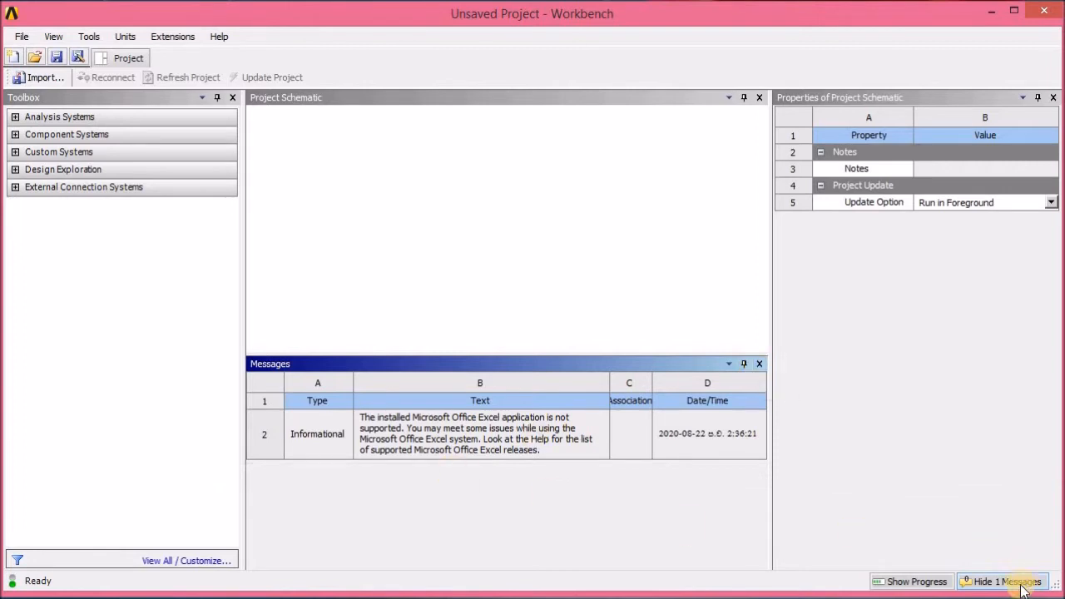
{"action": "left_click", "coordinate": [758, 365]}
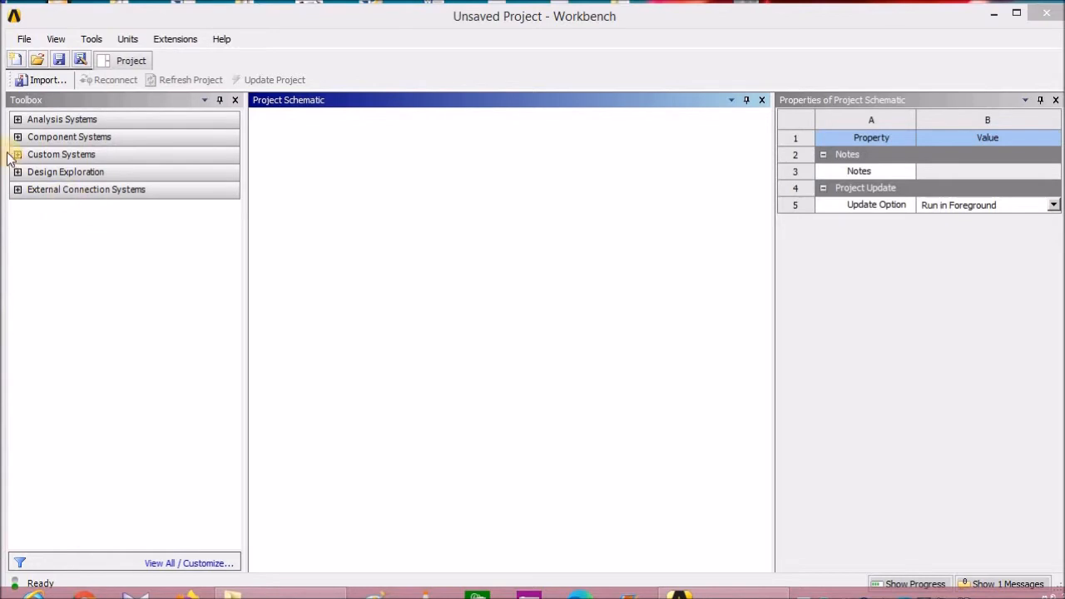
Expand and collapse each Toolbox category in turn, from Analysis Systems to External Connection Systems, to view the available systems
{"action": "left_click", "coordinate": [17, 119]}
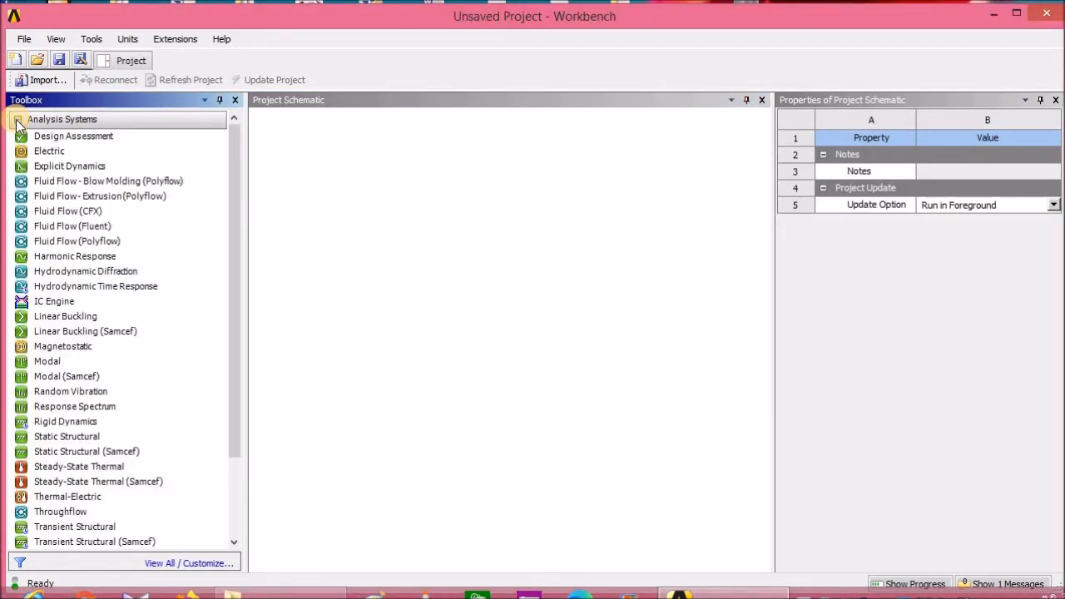
{"action": "left_click", "coordinate": [18, 119]}
{"action": "left_click", "coordinate": [18, 136]}
{"action": "left_click", "coordinate": [18, 137]}
{"action": "left_click", "coordinate": [17, 154]}
{"action": "left_click", "coordinate": [18, 154]}
{"action": "left_click", "coordinate": [17, 173]}
{"action": "left_click", "coordinate": [17, 172]}
{"action": "left_click", "coordinate": [17, 190]}
{"action": "left_click", "coordinate": [17, 189]}
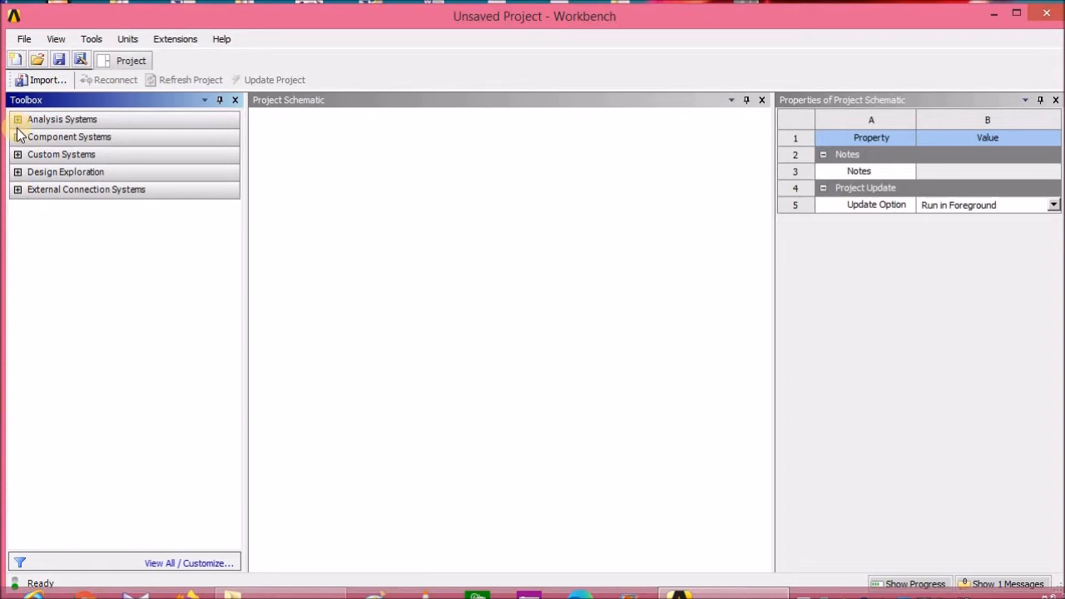
Add a Steady-State Thermal analysis system to the empty Project Schematic and name it test1
{"action": "left_click", "coordinate": [18, 119]}
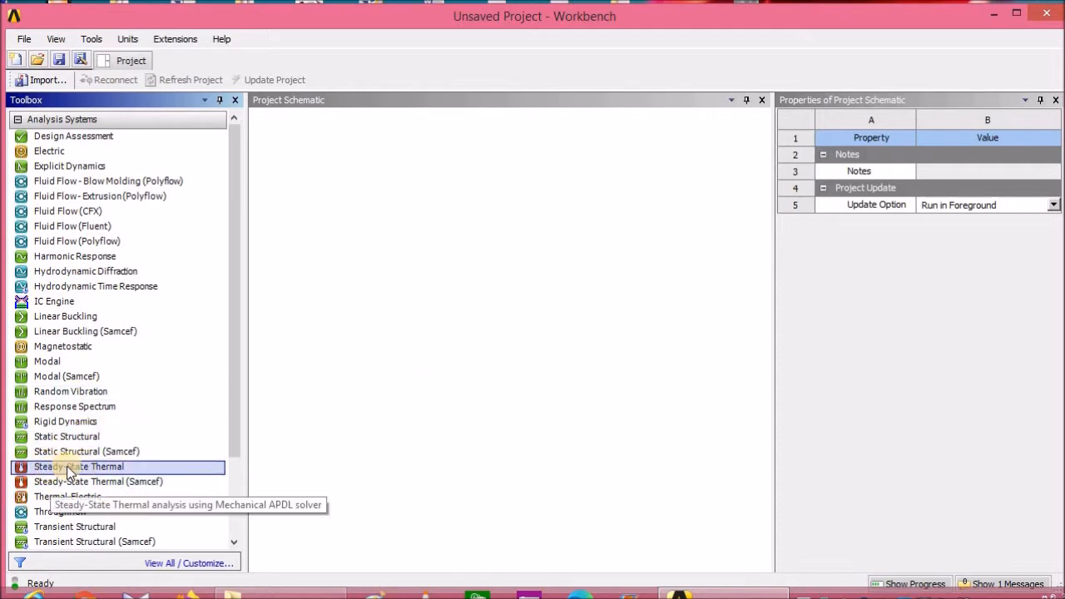
{"action": "left_click_drag", "start_coordinate": [81, 472], "coordinate": [330, 200]}
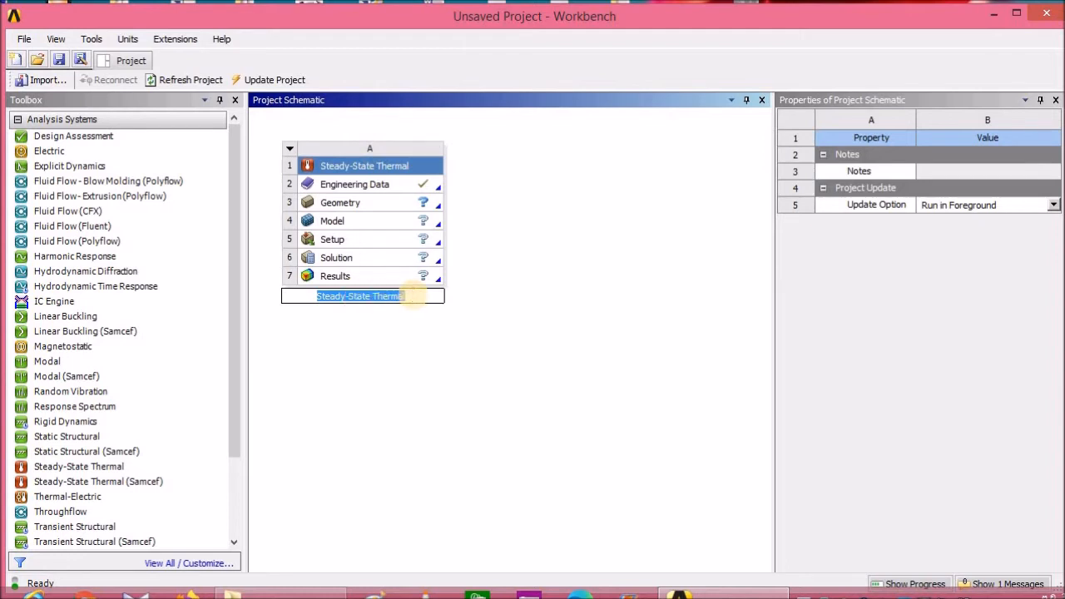
{"action": "type", "text": "te"}
{"action": "left_click", "coordinate": [418, 380]}
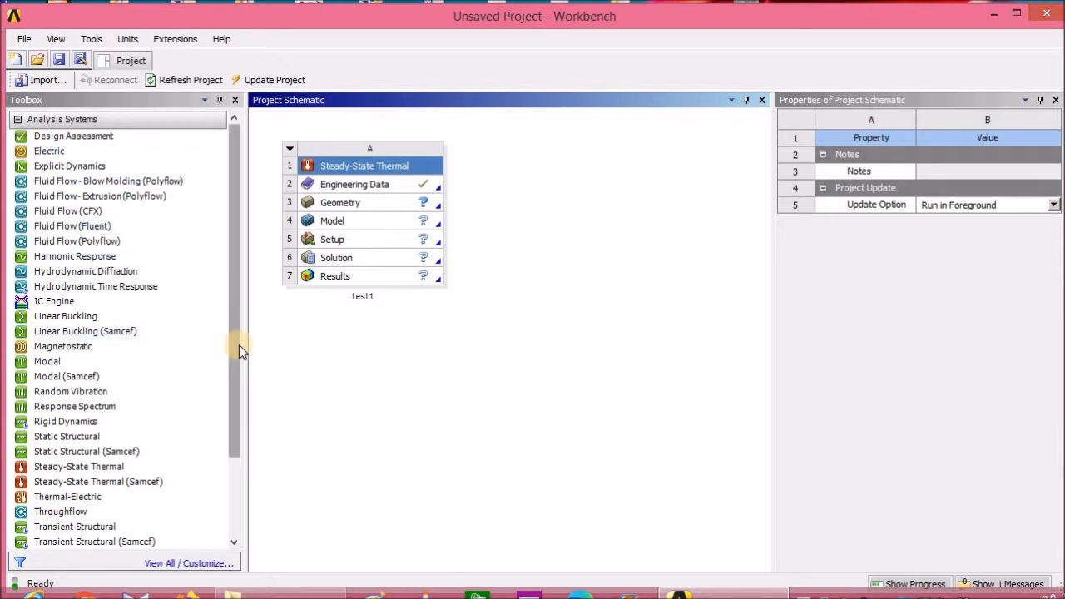
Add a standalone Geometry component system before the Steady-State Thermal system, keeping its default name
{"action": "left_click", "coordinate": [17, 119]}
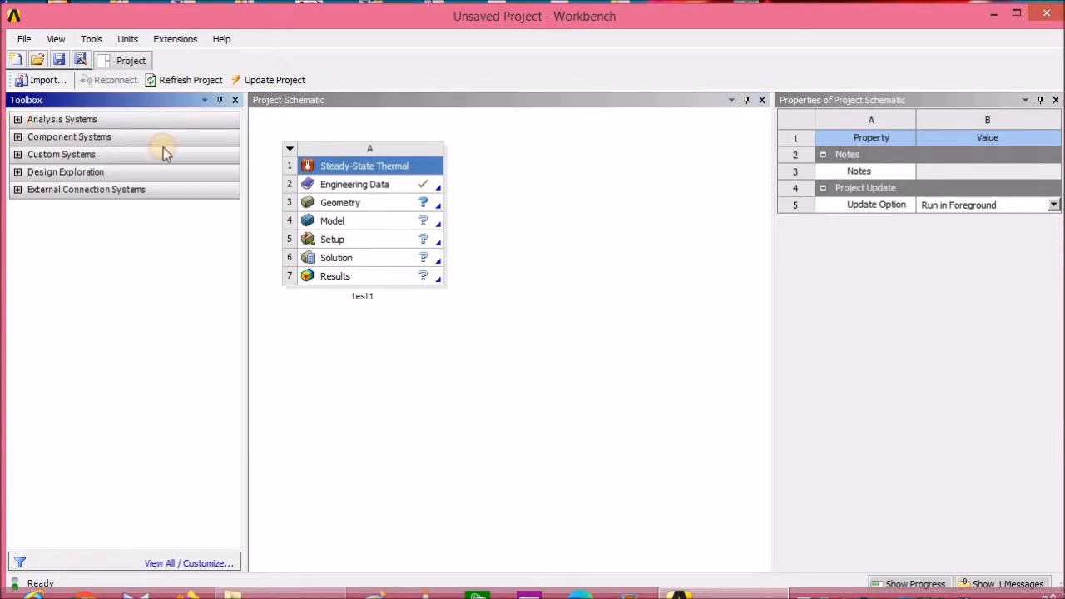
{"action": "left_click", "coordinate": [17, 136]}
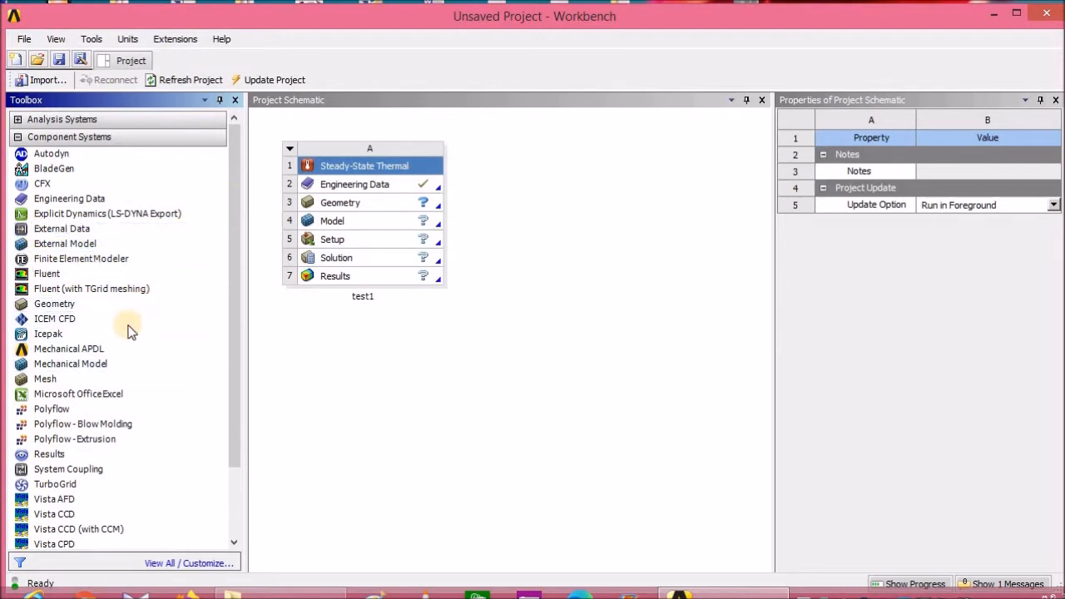
{"action": "left_click_drag", "start_coordinate": [61, 304], "coordinate": [264, 214]}
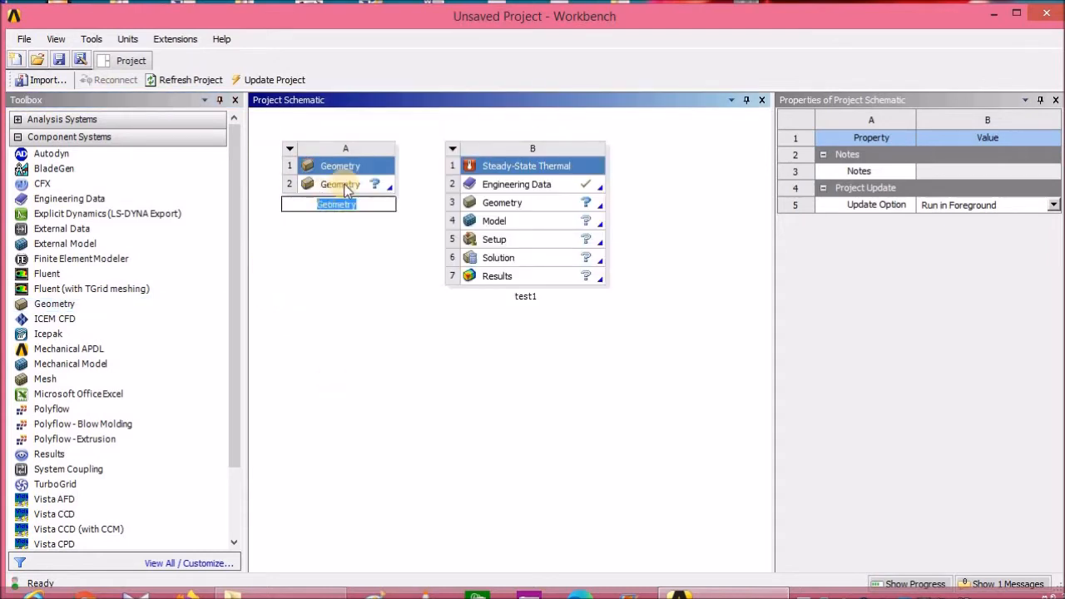
{"action": "left_click", "coordinate": [332, 257]}
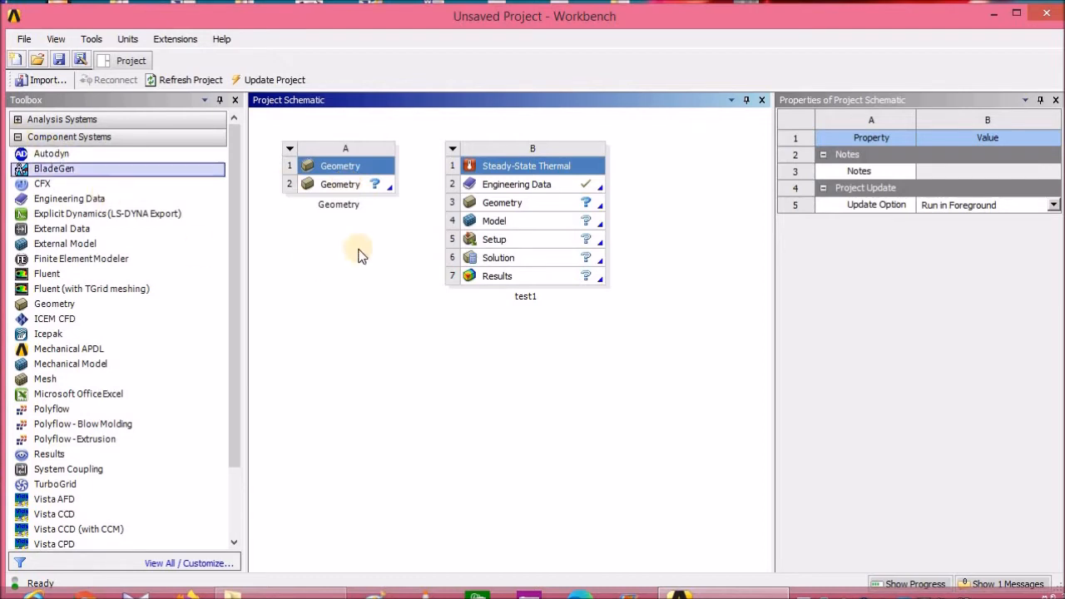
Add a Static Structural analysis system below the Steady-State Thermal system
{"action": "left_click", "coordinate": [17, 137]}
{"action": "left_click", "coordinate": [17, 119]}
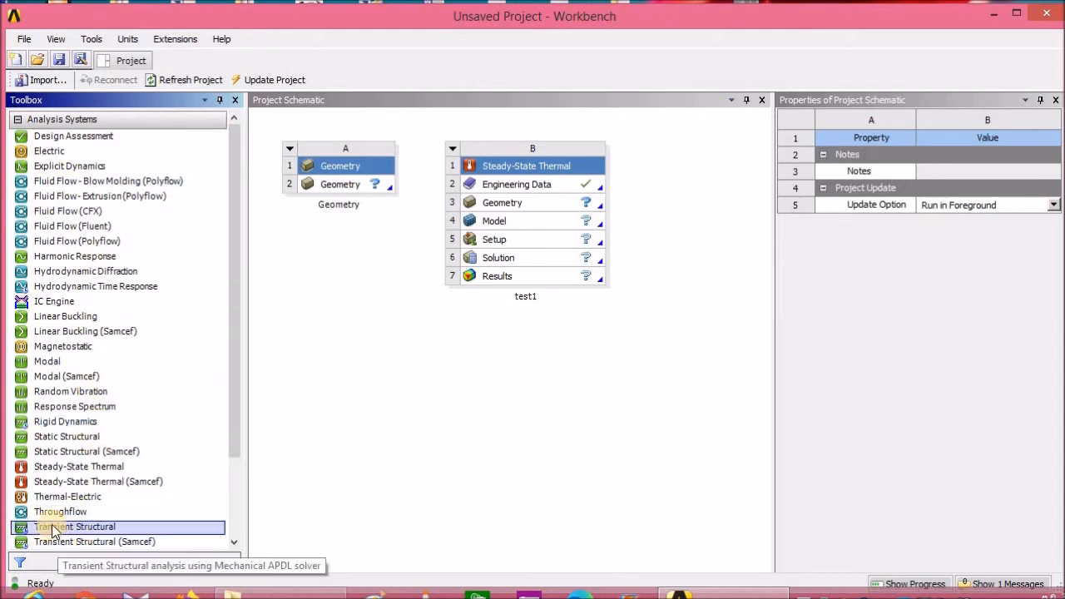
{"action": "left_click_drag", "start_coordinate": [92, 436], "coordinate": [495, 331]}
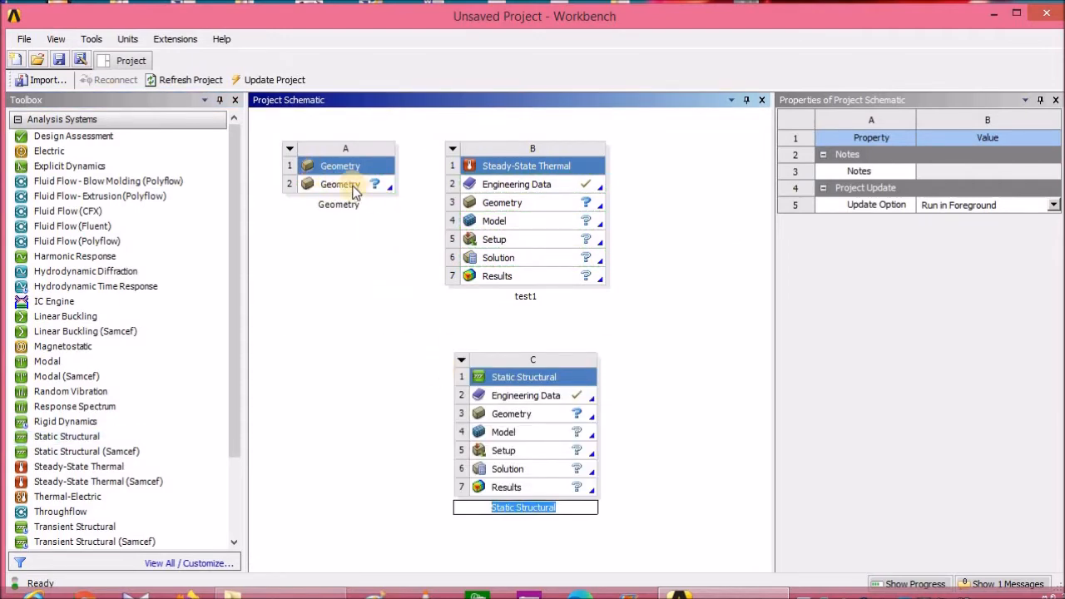
Link the standalone Geometry cell to the Geometry cells of the Steady-State Thermal and Static Structural systems
{"action": "left_click_drag", "start_coordinate": [354, 191], "coordinate": [427, 225]}
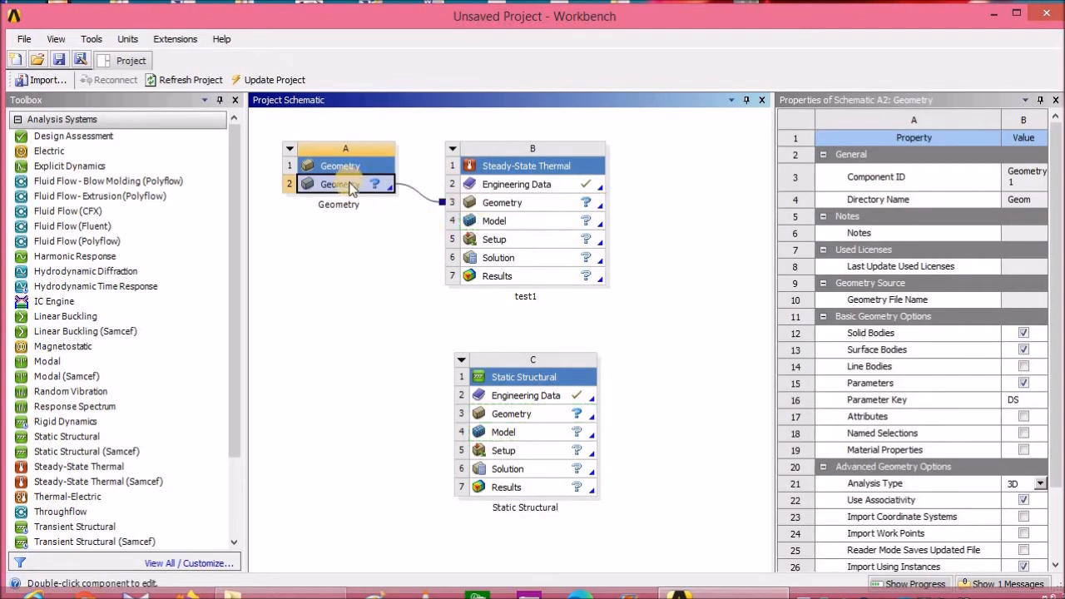
{"action": "left_click_drag", "start_coordinate": [357, 186], "coordinate": [491, 412]}
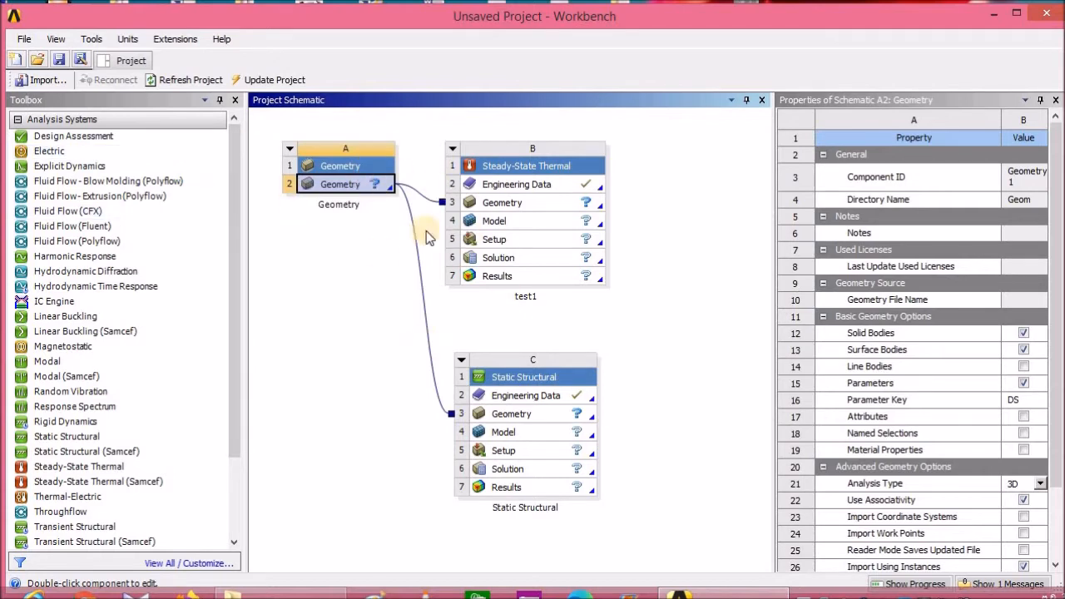
{"action": "left_click_drag", "start_coordinate": [767, 264], "coordinate": [896, 273]}
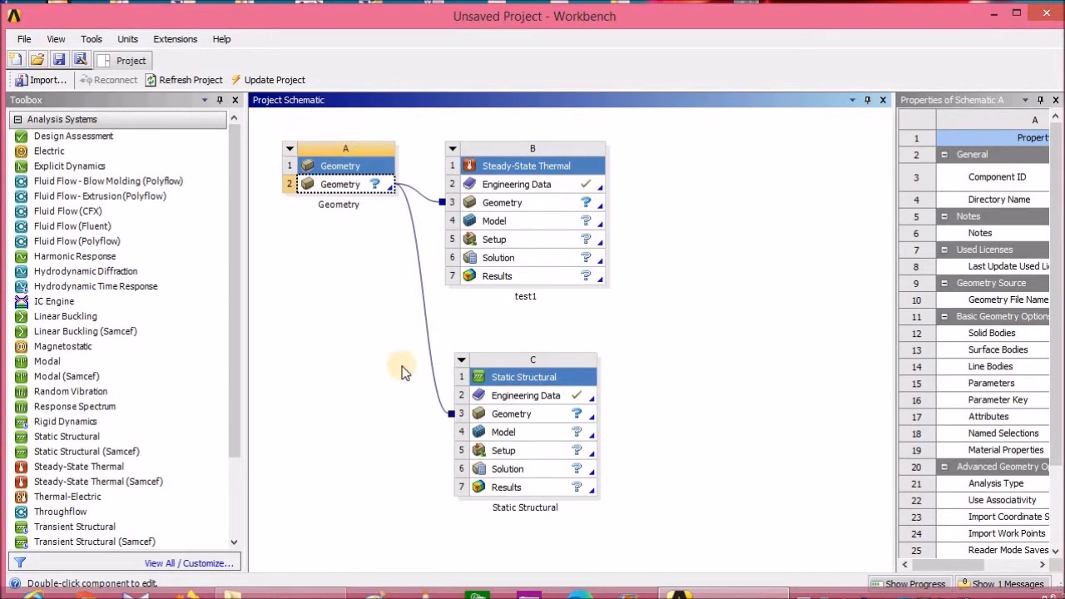
Delete the Steady-State Thermal and Static Structural systems from the schematic
{"action": "left_click", "coordinate": [452, 150]}
{"action": "left_click", "coordinate": [490, 267]}
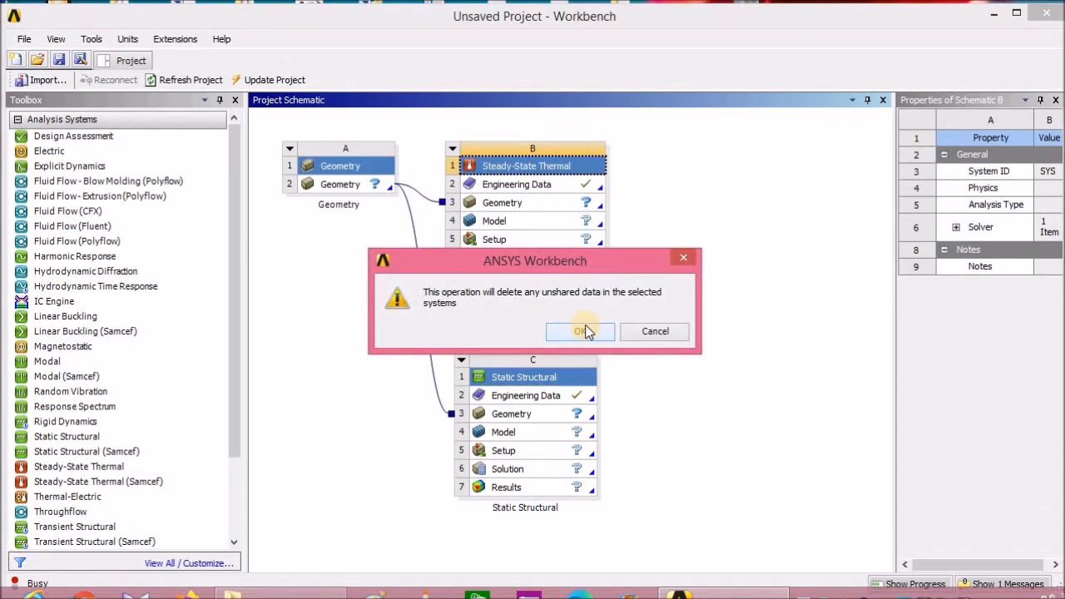
{"action": "left_click", "coordinate": [587, 331]}
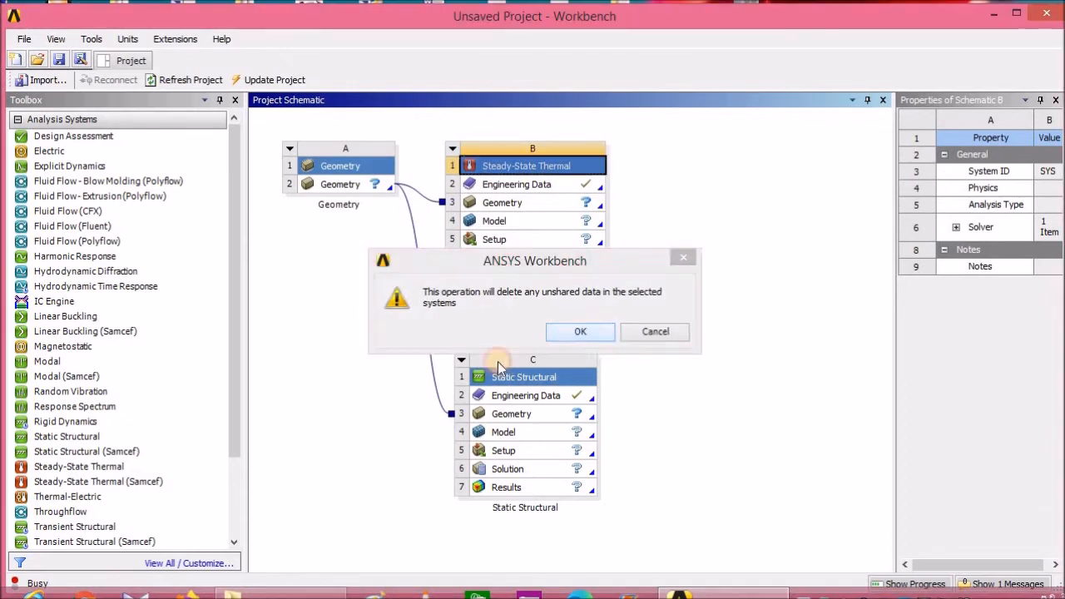
{"action": "left_click", "coordinate": [452, 150]}
{"action": "left_click", "coordinate": [489, 267]}
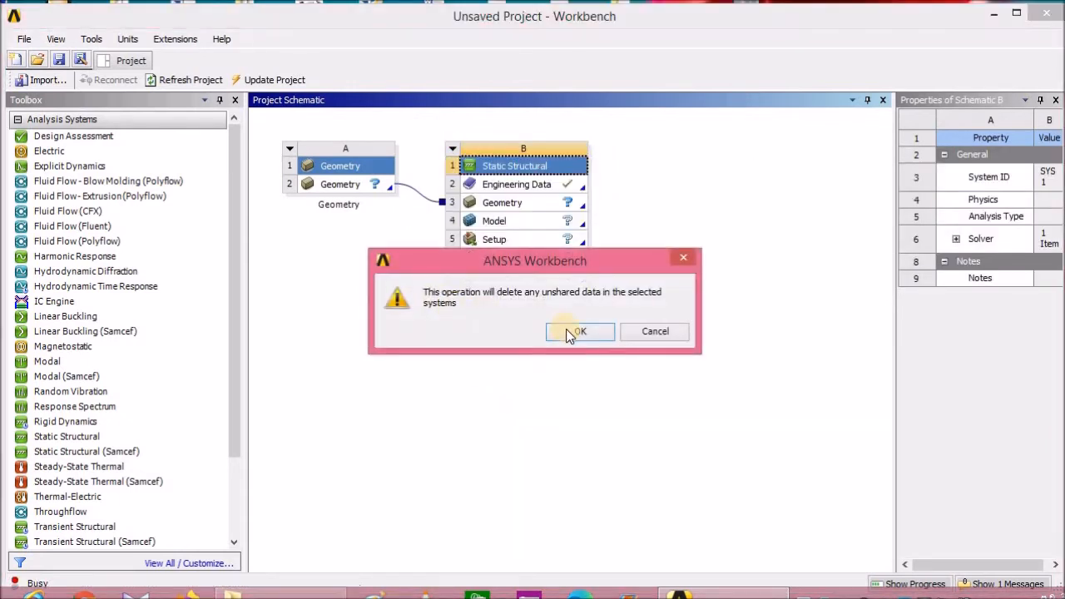
{"action": "left_click", "coordinate": [573, 331]}
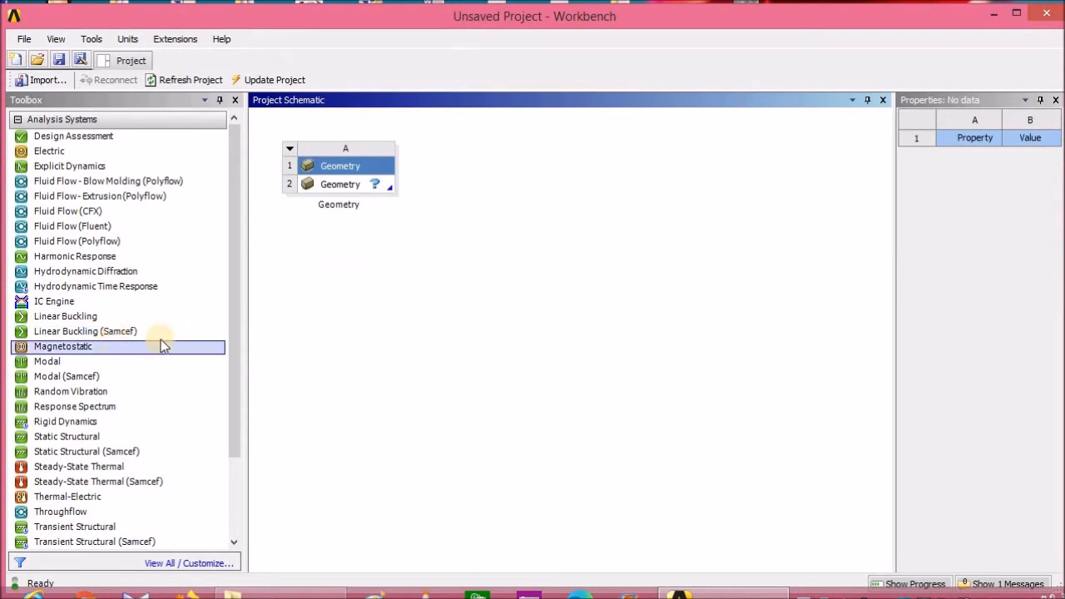
Add a Mesh component system beside the Geometry system and link the standalone Geometry cell to the Mesh system's Geometry cell
{"action": "left_click", "coordinate": [18, 123]}
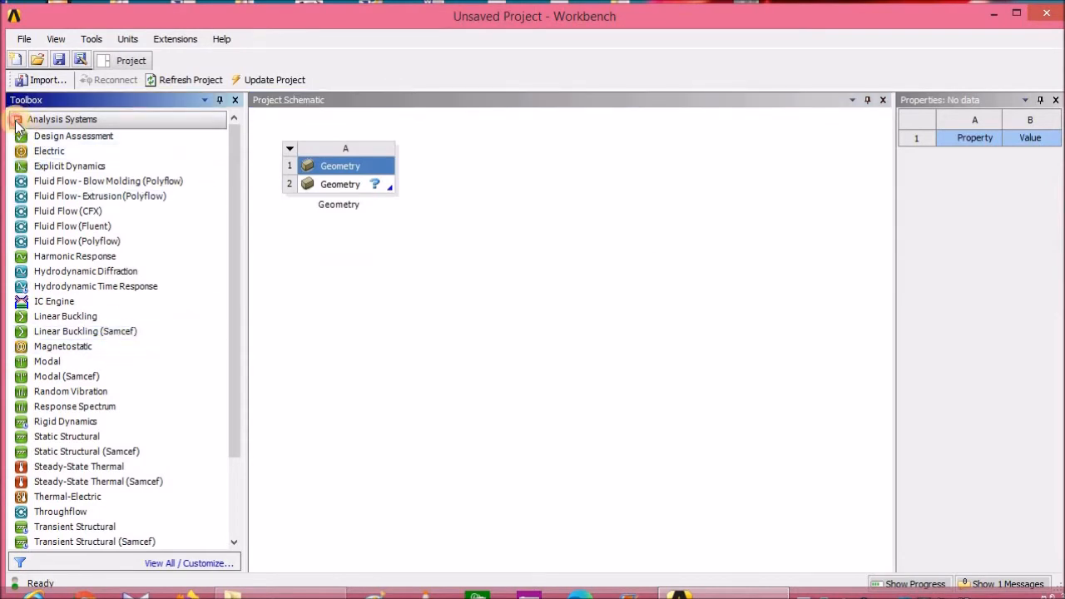
{"action": "left_click", "coordinate": [19, 123]}
{"action": "left_click", "coordinate": [18, 137]}
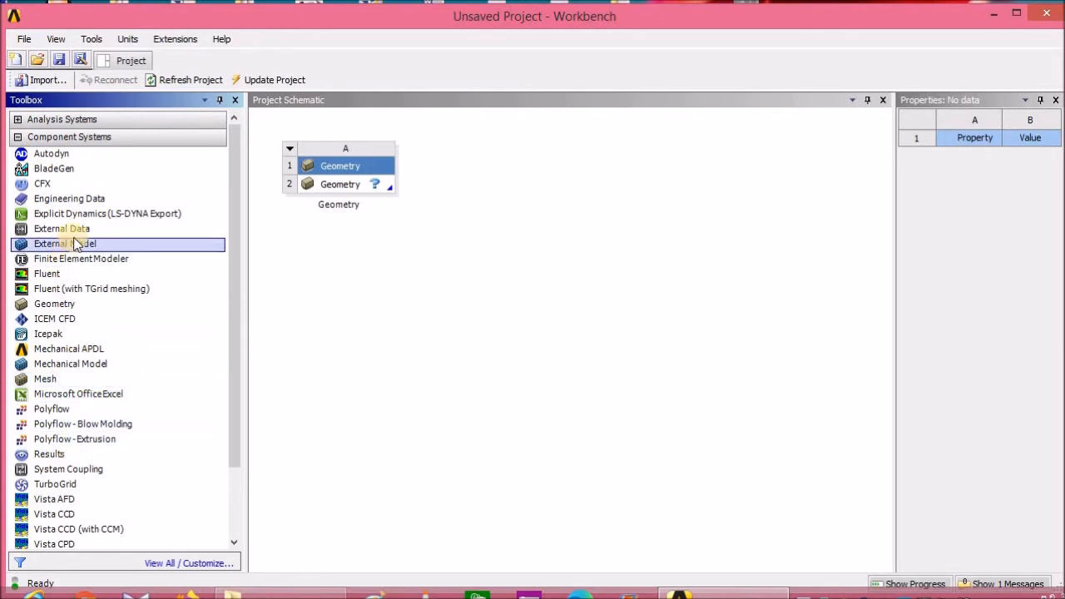
{"action": "scroll", "coordinate": [136, 316], "scroll_direction": "down", "scroll_amount": 1}
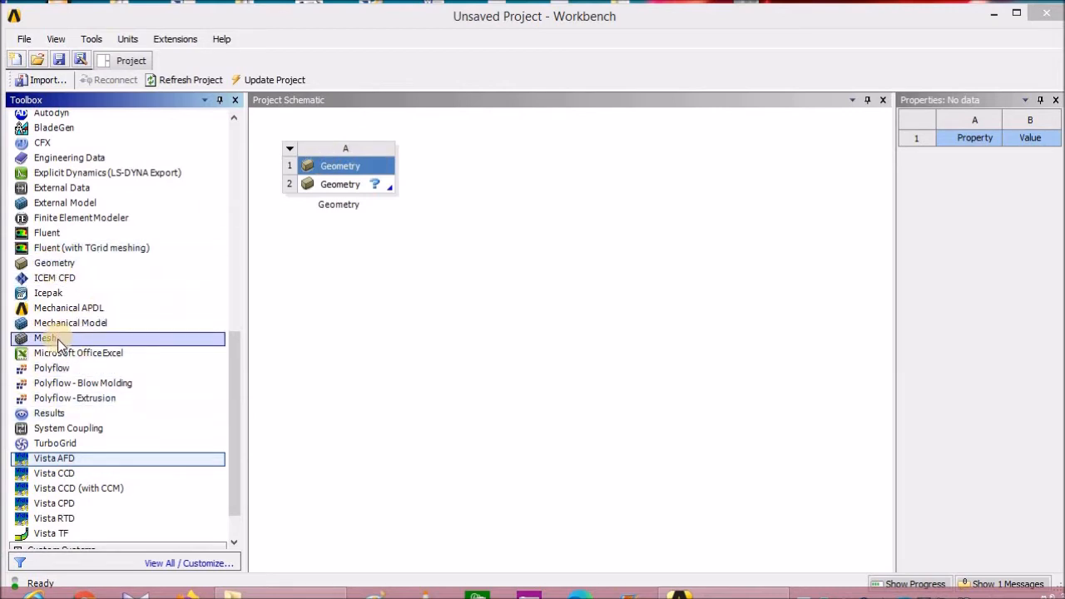
{"action": "left_click_drag", "start_coordinate": [66, 340], "coordinate": [508, 158]}
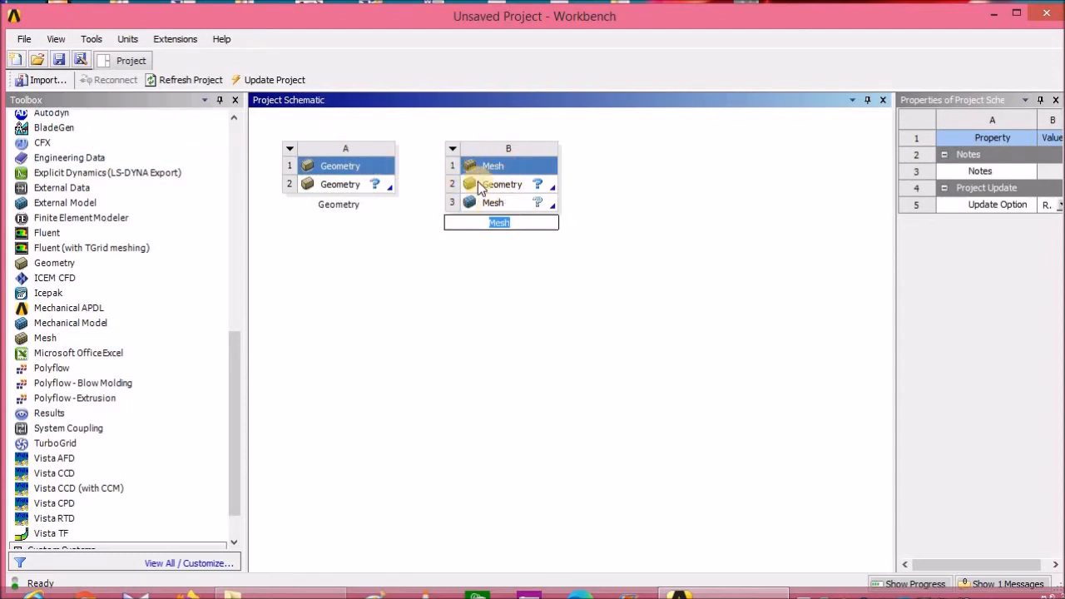
{"action": "left_click_drag", "start_coordinate": [366, 184], "coordinate": [476, 185]}
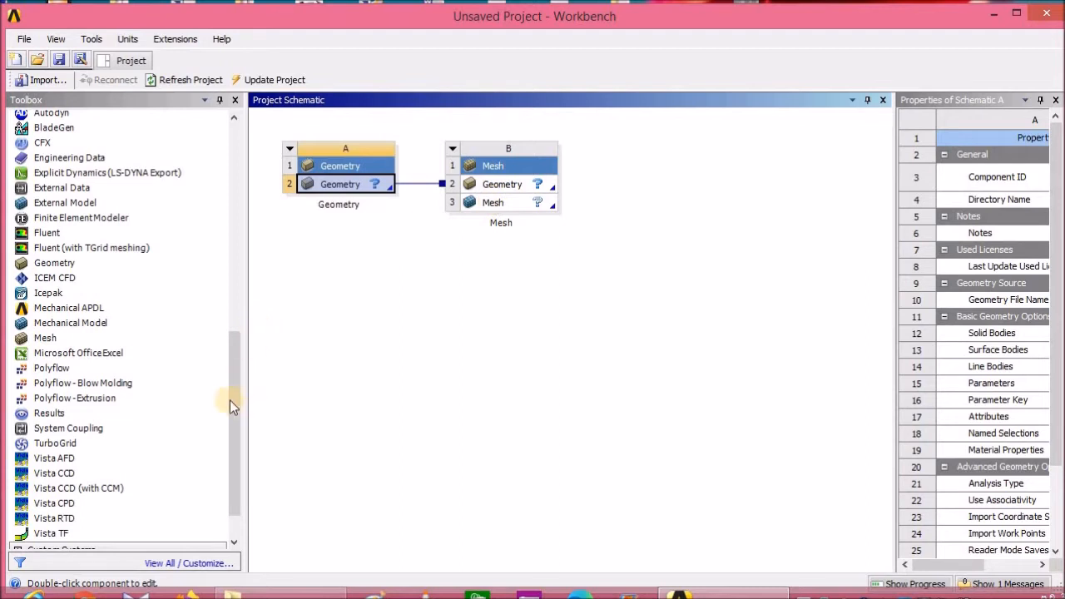
Add a Fluent component system after the Mesh system and link the Mesh cell to the Fluent Setup cell
{"action": "left_click_drag", "start_coordinate": [71, 233], "coordinate": [623, 201]}
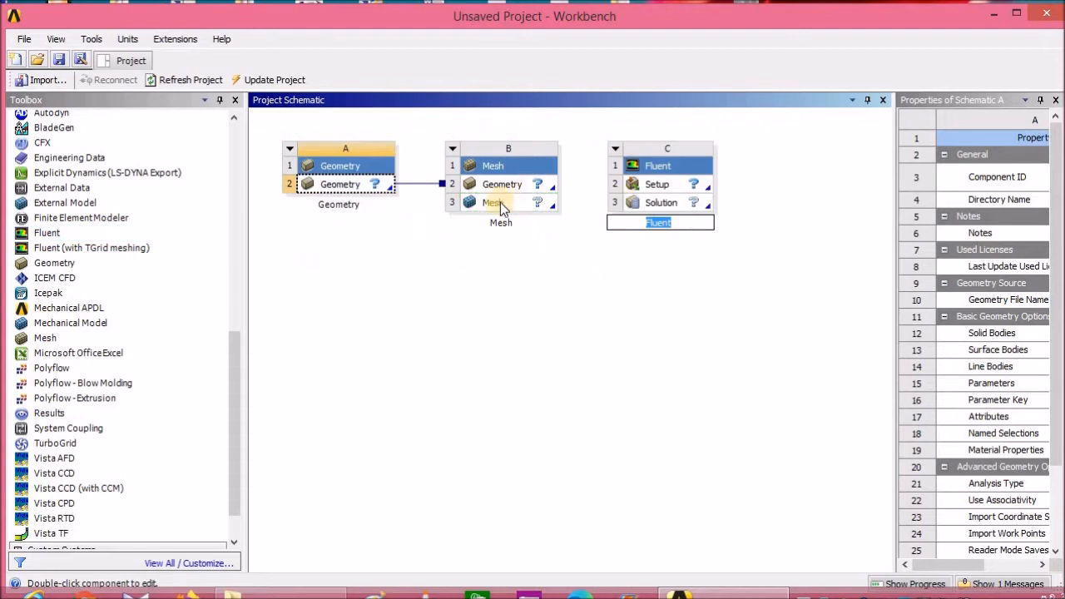
{"action": "left_click_drag", "start_coordinate": [500, 206], "coordinate": [628, 185]}
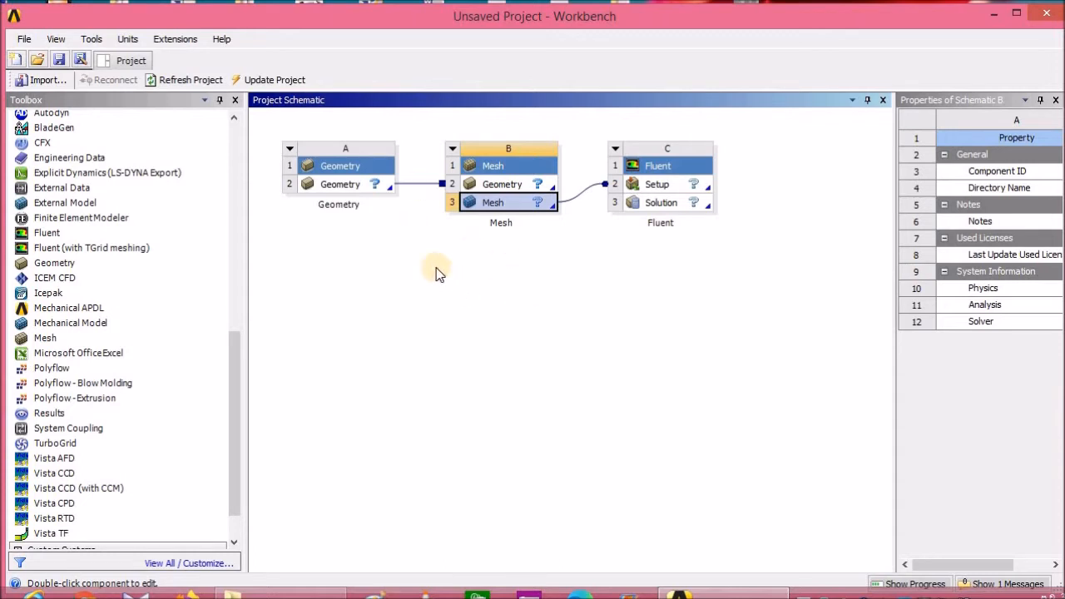
{"action": "left_click_drag", "start_coordinate": [237, 359], "coordinate": [237, 319]}
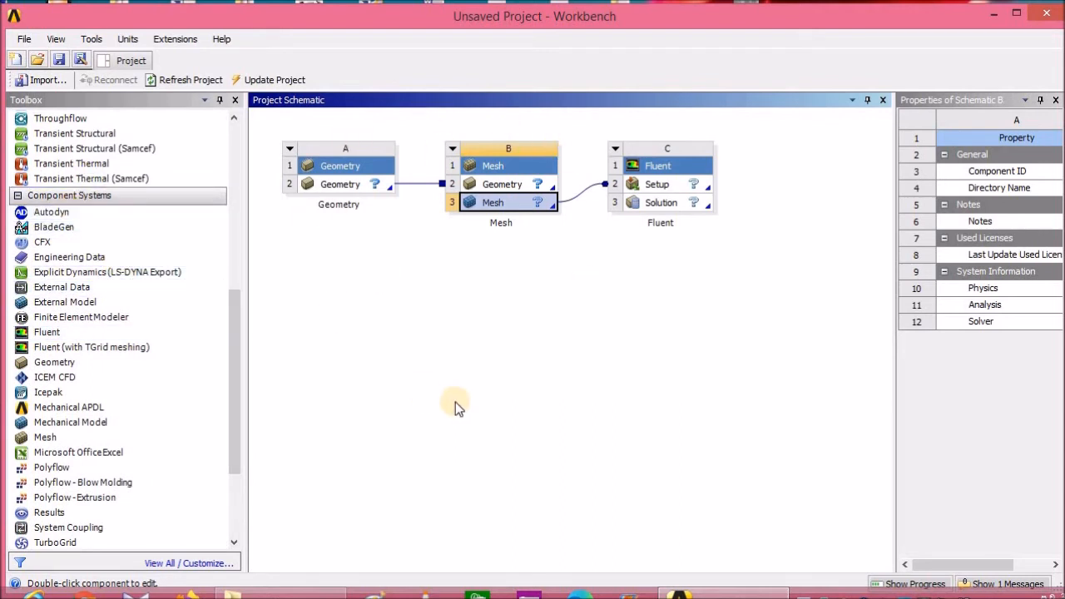
Delete the Fluent system from the schematic
{"action": "left_click", "coordinate": [614, 148]}
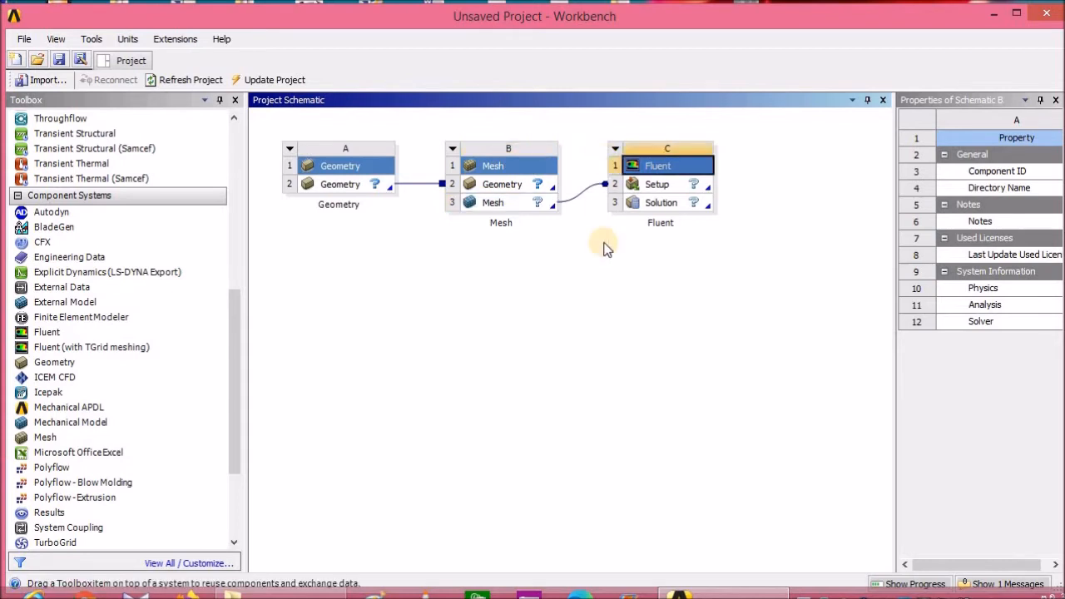
{"action": "left_click", "coordinate": [647, 250]}
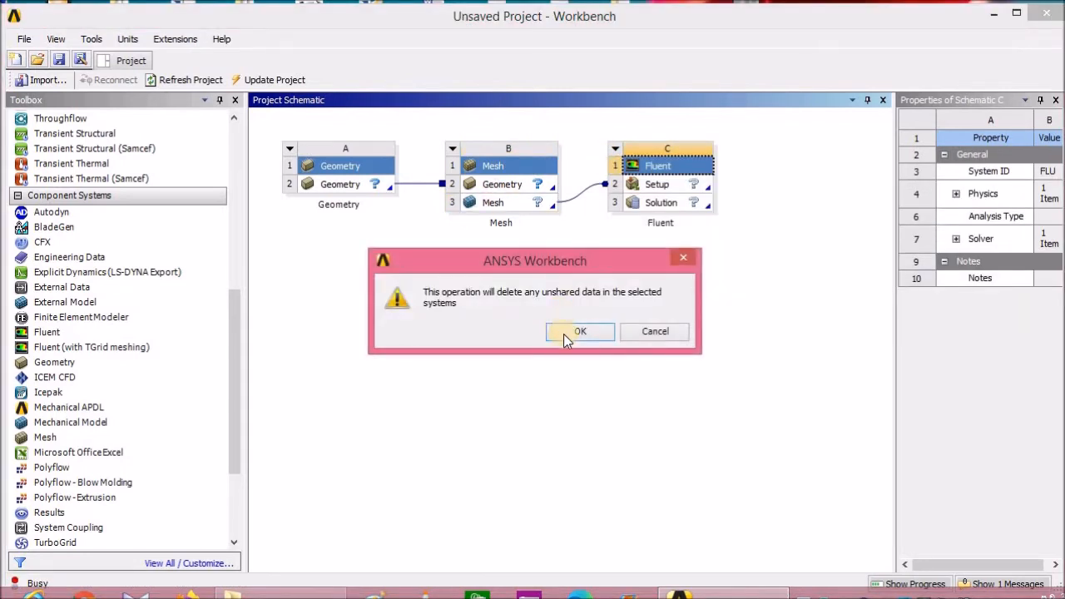
{"action": "key", "text": "Return"}
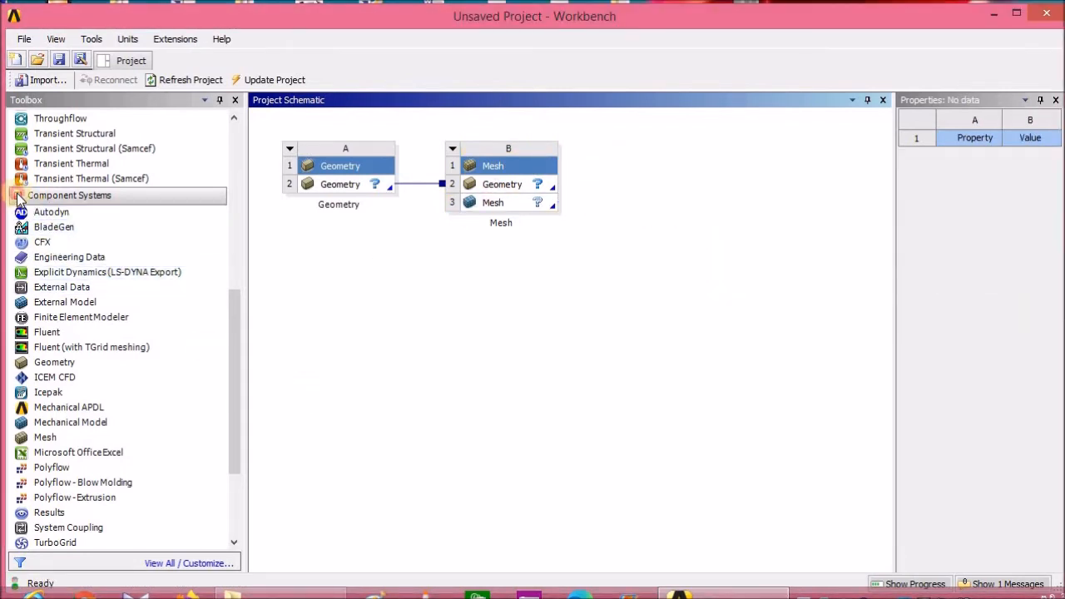
Collapse the Component Systems and Analysis Systems toolbox groups and delete the Mesh system from the schematic
{"action": "left_click", "coordinate": [17, 195]}
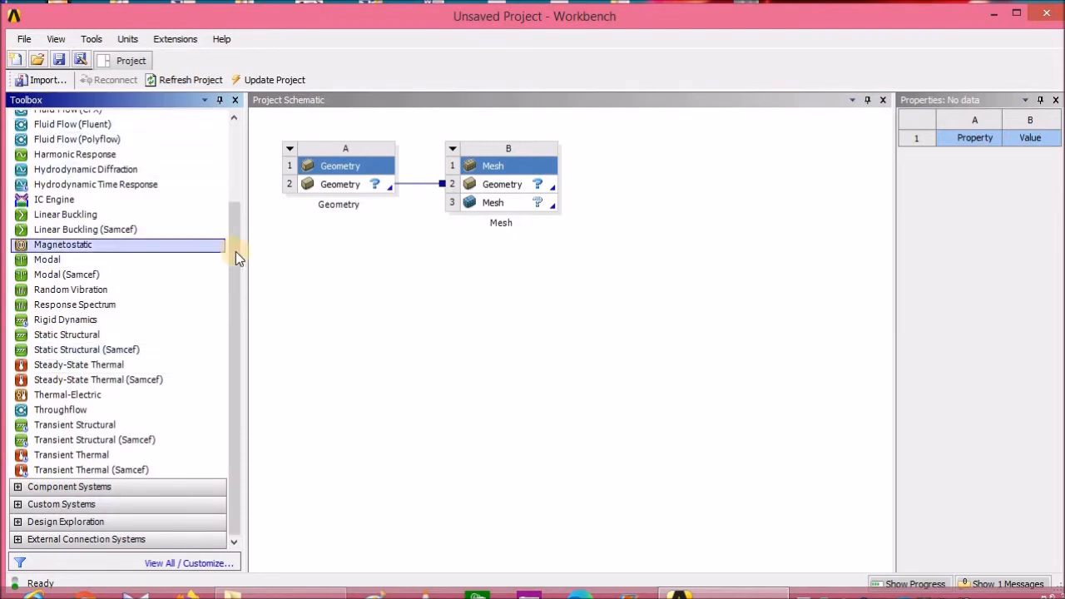
{"action": "scroll", "coordinate": [240, 178], "scroll_direction": "up", "scroll_amount": 3}
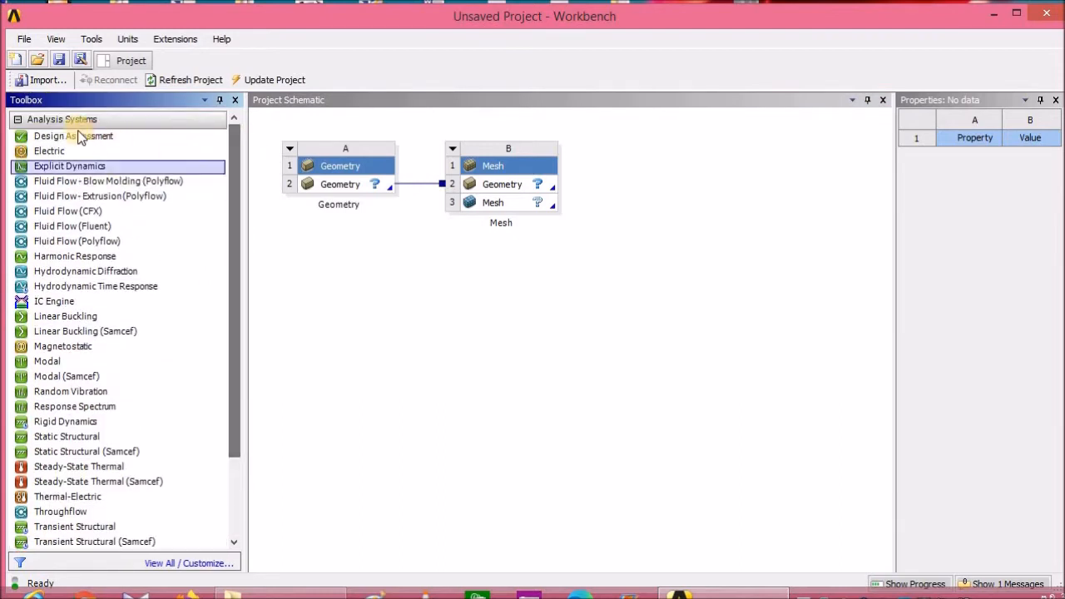
{"action": "left_click", "coordinate": [18, 119]}
{"action": "right_click", "coordinate": [446, 155]}
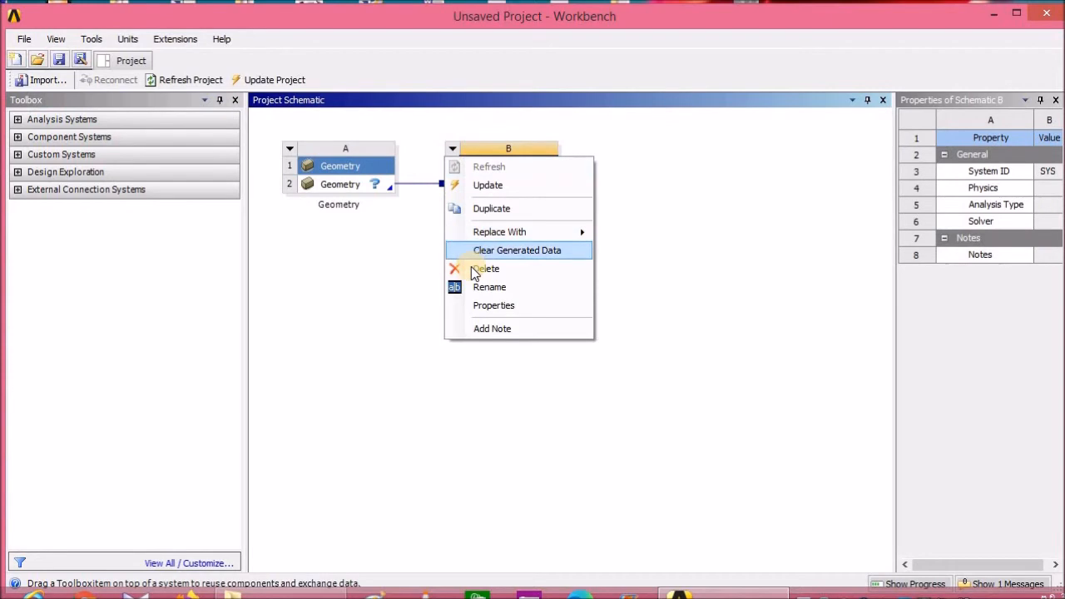
{"action": "left_click", "coordinate": [471, 271]}
{"action": "left_click", "coordinate": [572, 336]}
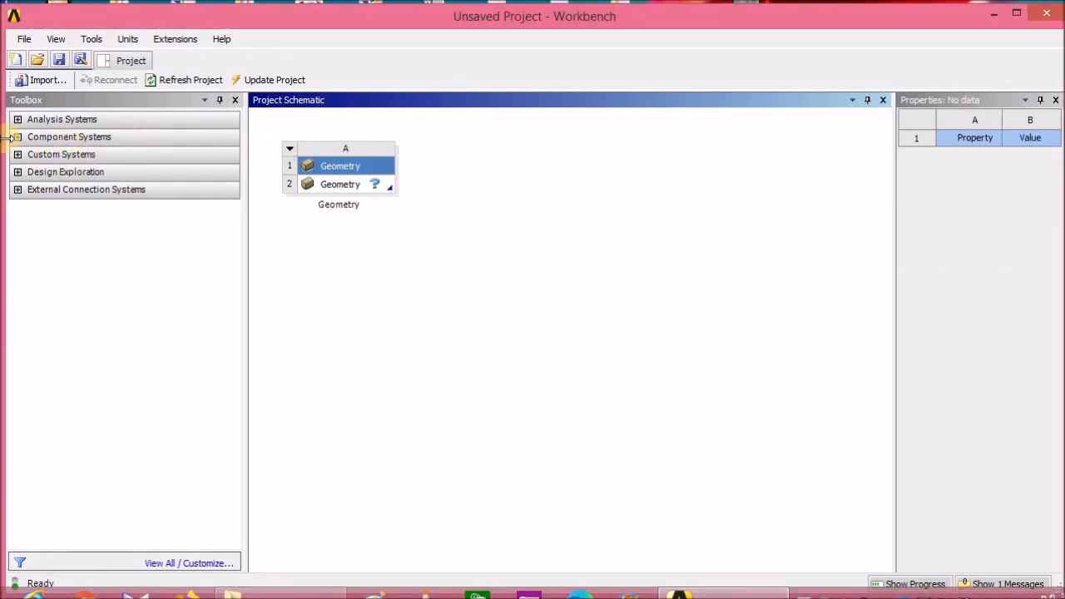
Expand the Component Systems and Custom Systems toolbox groups and review the systems they offer
{"action": "left_click", "coordinate": [17, 137]}
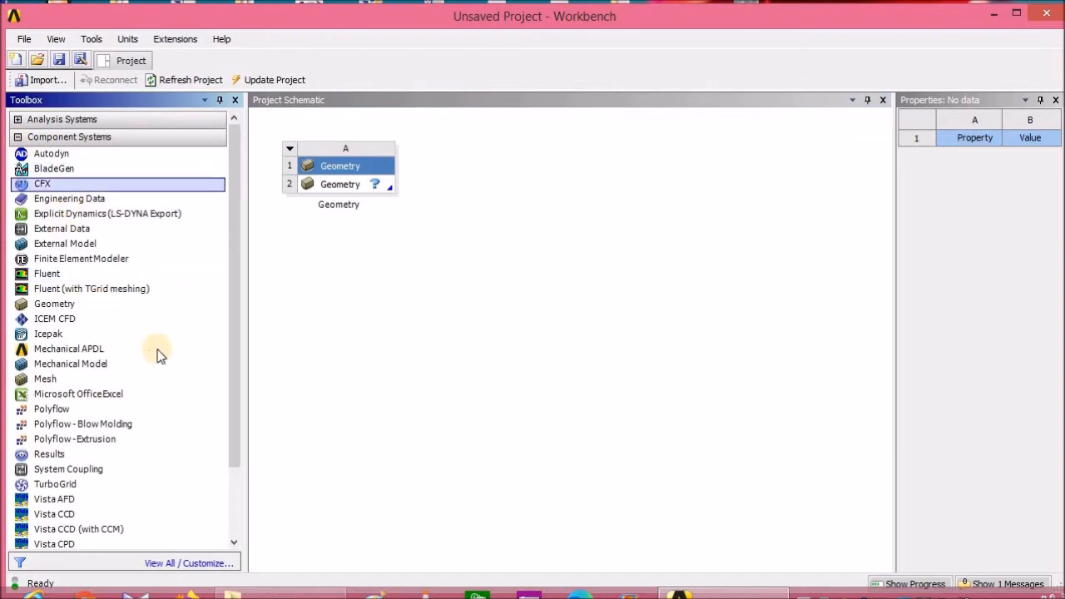
{"action": "left_click_drag", "start_coordinate": [237, 386], "coordinate": [227, 453]}
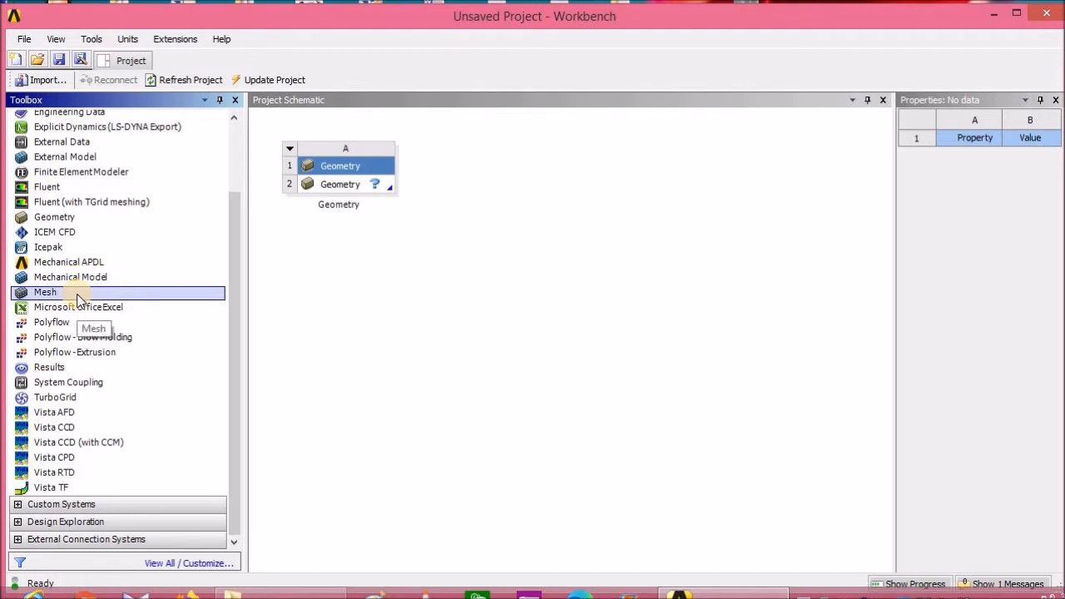
{"action": "left_click_drag", "start_coordinate": [235, 288], "coordinate": [247, 336]}
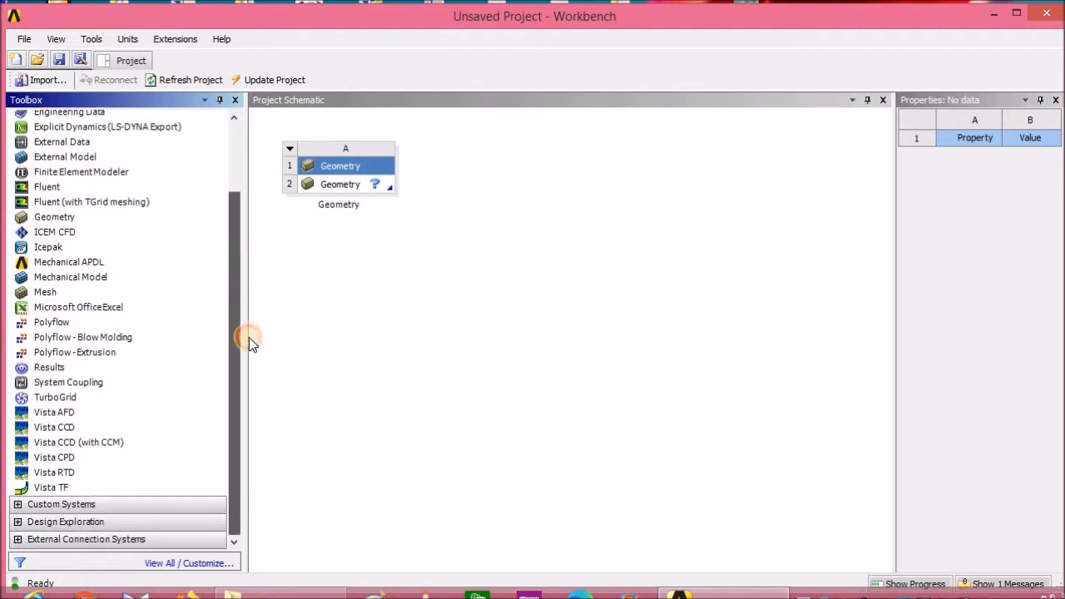
{"action": "left_click", "coordinate": [17, 504]}
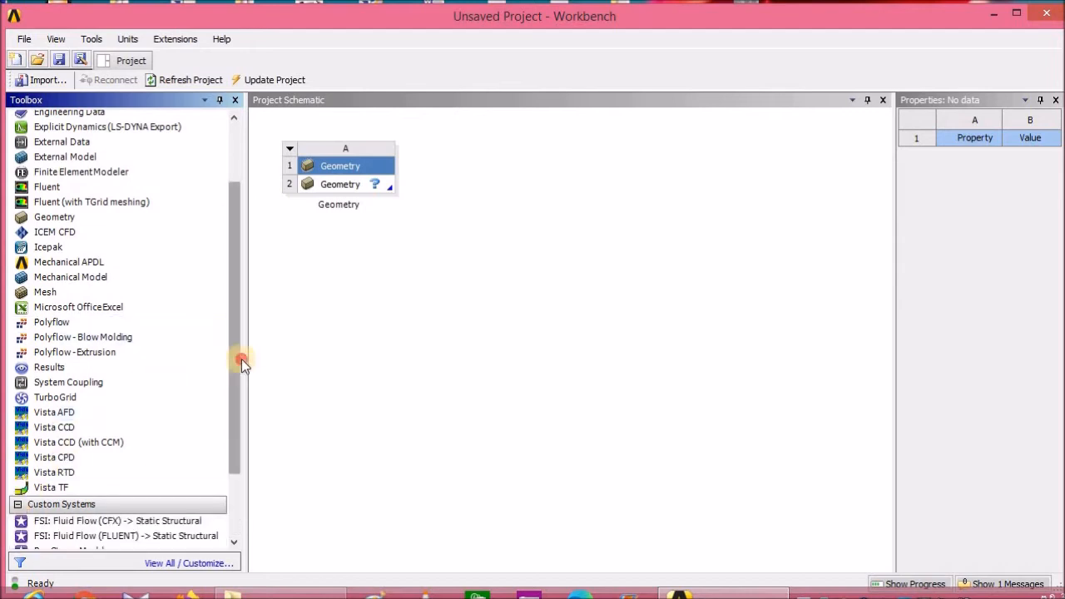
{"action": "left_click_drag", "start_coordinate": [242, 363], "coordinate": [247, 465]}
Delete the remaining Geometry system from the schematic
{"action": "right_click", "coordinate": [287, 156]}
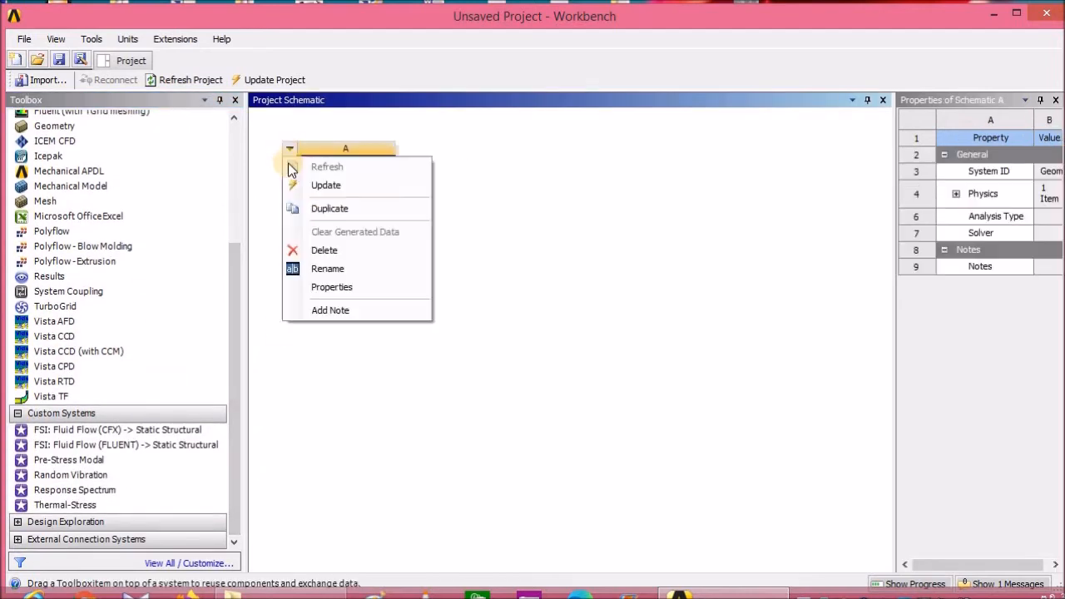
{"action": "left_click", "coordinate": [314, 250]}
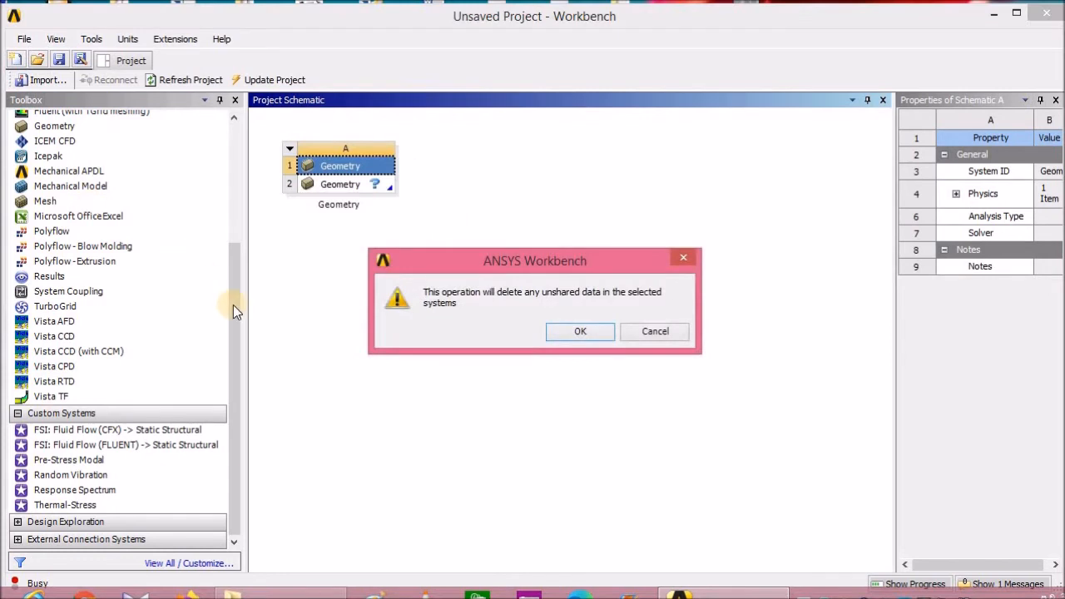
{"action": "left_click", "coordinate": [580, 331]}
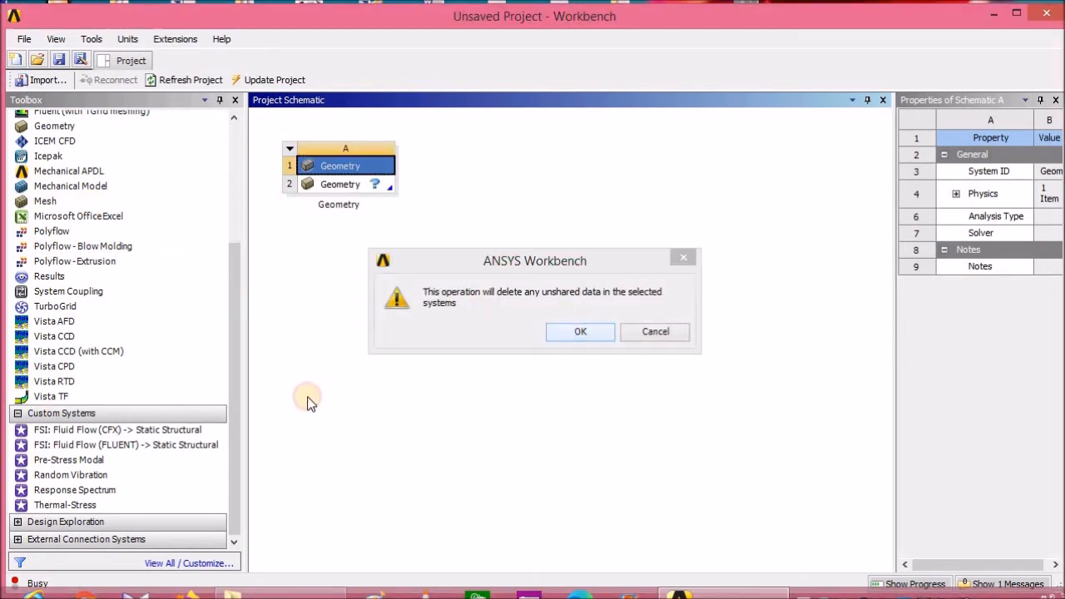
Collapse the Component Systems group and add the Thermal-Stress and Pre-Stress Modal custom systems to the schematic
{"action": "left_click", "coordinate": [241, 220]}
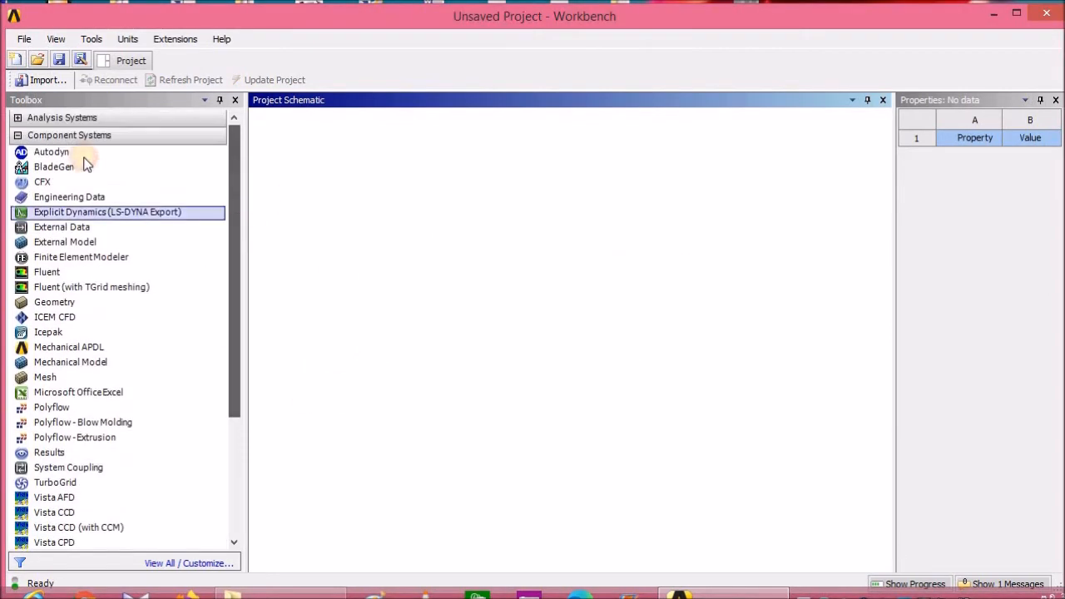
{"action": "left_click", "coordinate": [18, 137]}
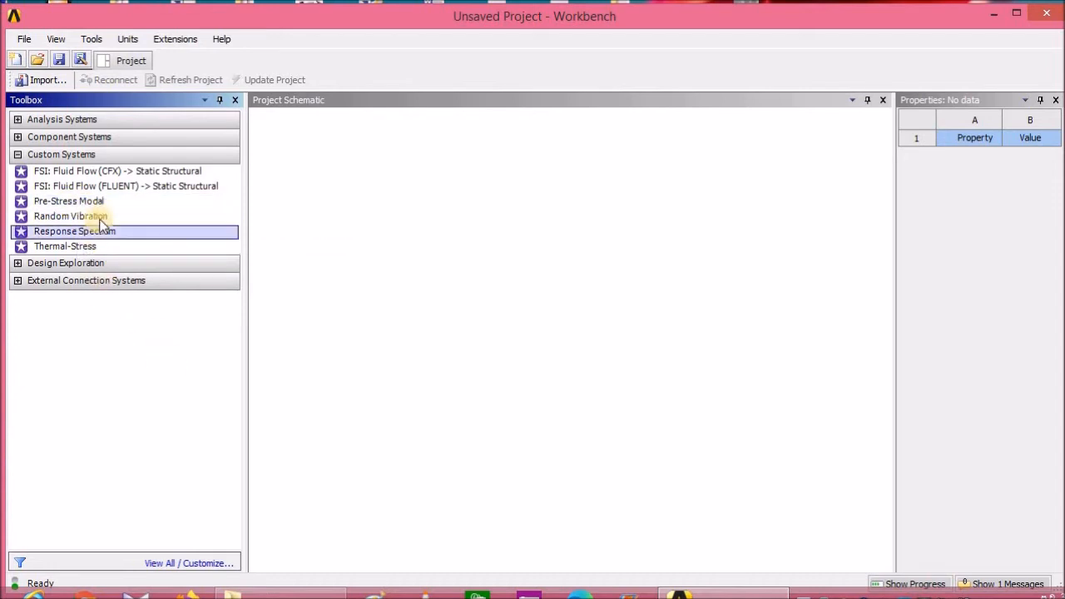
{"action": "double_click", "coordinate": [59, 247]}
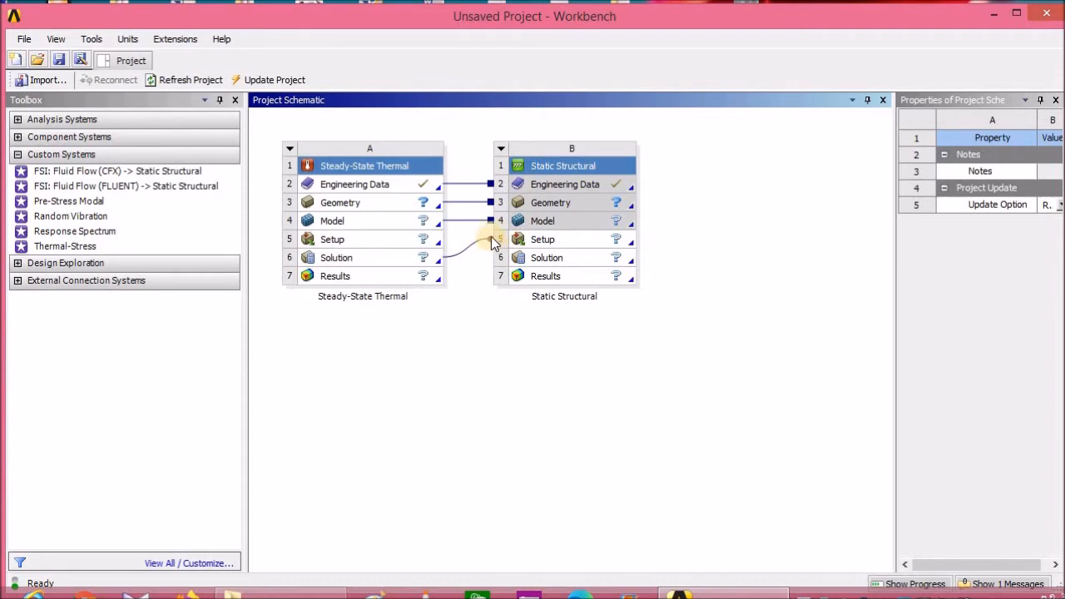
{"action": "left_click_drag", "start_coordinate": [494, 243], "coordinate": [494, 240]}
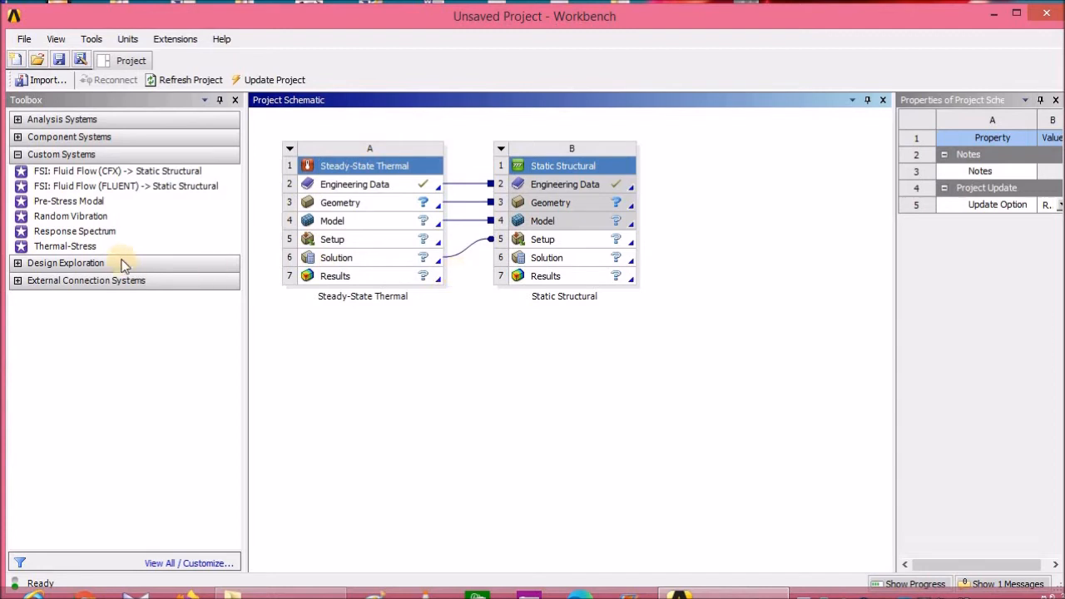
{"action": "double_click", "coordinate": [83, 202]}
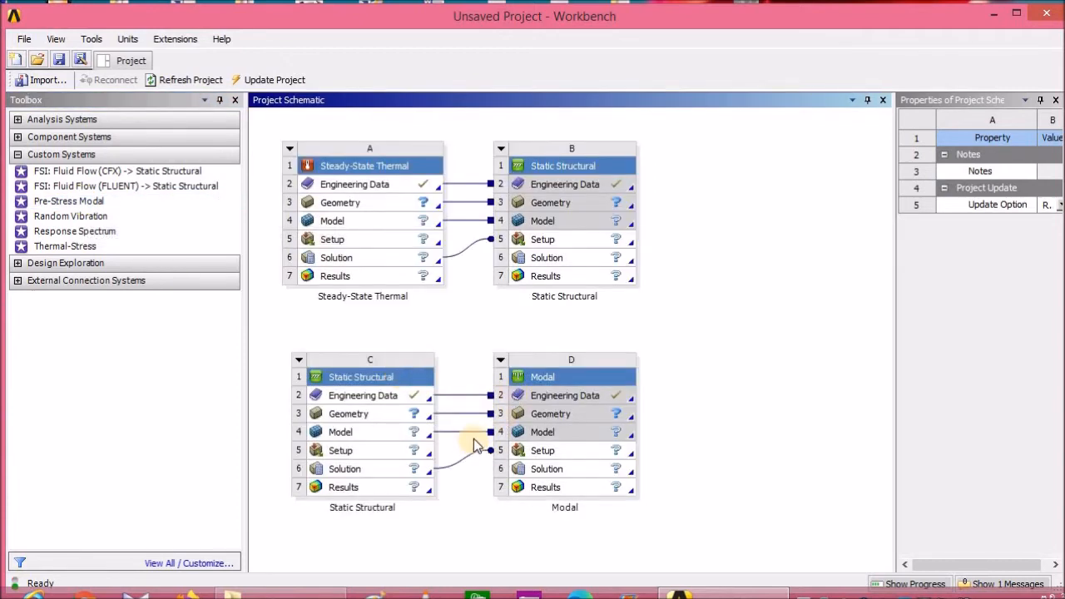
Delete the Static Structural and Steady-State Thermal systems that make up the Thermal-Stress custom system
{"action": "left_click", "coordinate": [501, 149]}
{"action": "left_click", "coordinate": [534, 269]}
{"action": "left_click", "coordinate": [574, 332]}
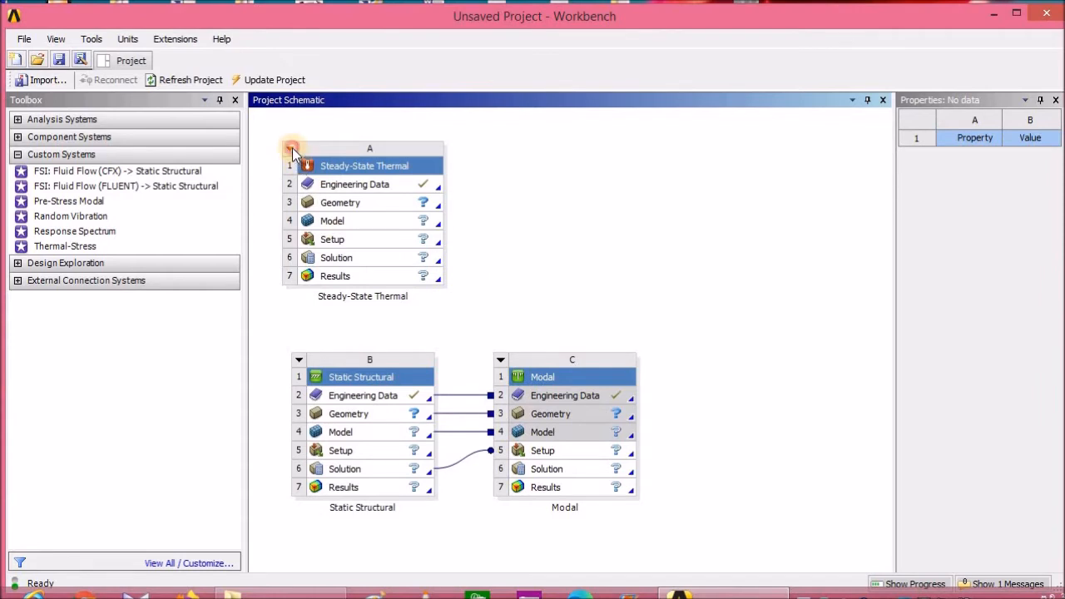
{"action": "left_click", "coordinate": [290, 148]}
{"action": "left_click", "coordinate": [331, 281]}
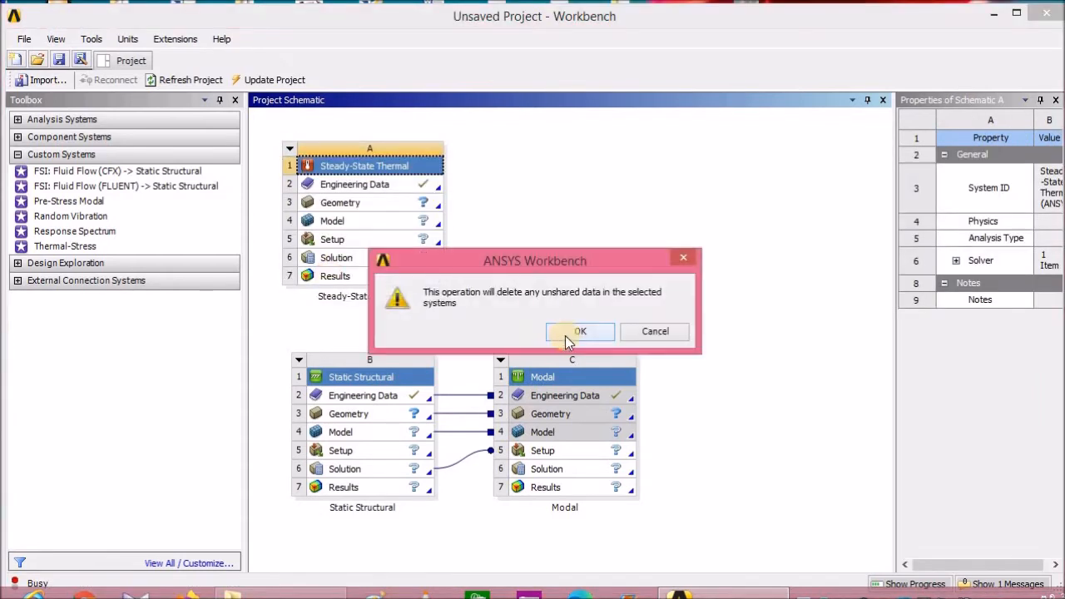
{"action": "left_click", "coordinate": [564, 336]}
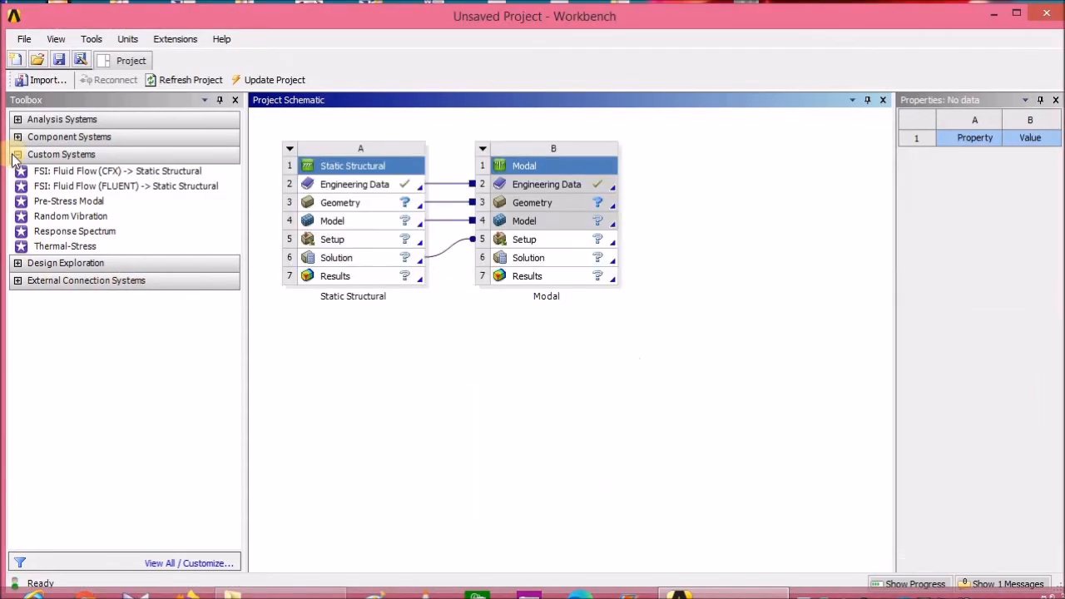
Collapse the Custom Systems group and delete the Modal system and its linked Static Structural system
{"action": "left_click", "coordinate": [17, 154]}
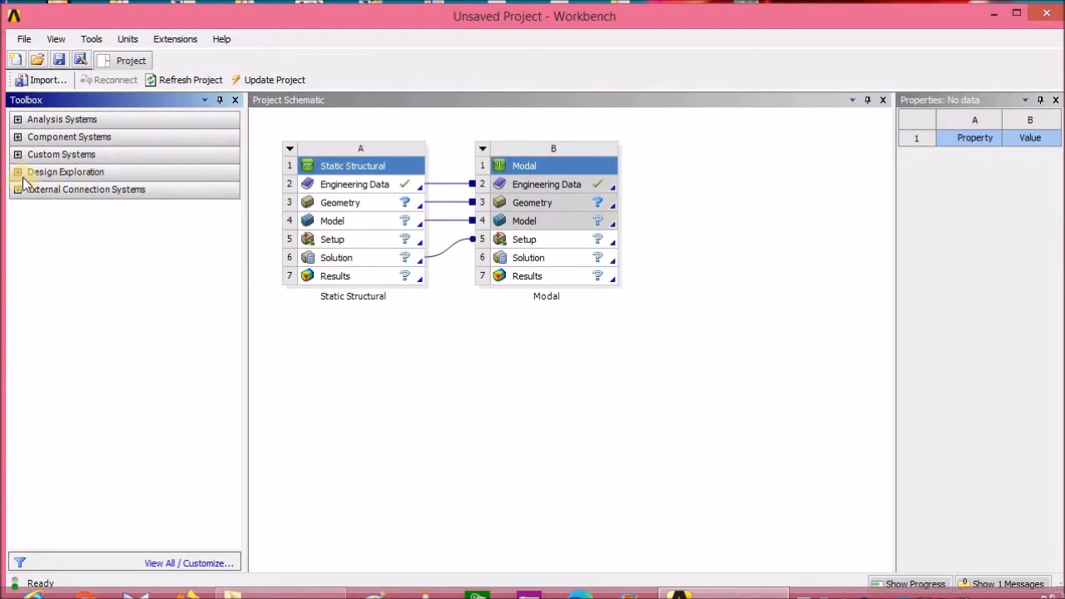
{"action": "left_click", "coordinate": [482, 149]}
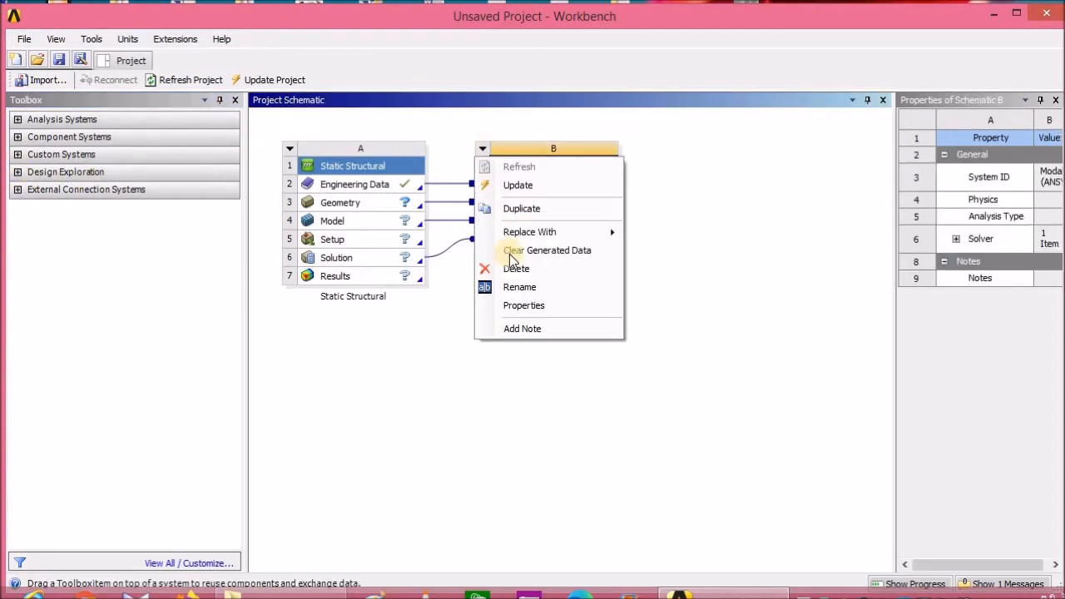
{"action": "left_click", "coordinate": [516, 269]}
{"action": "left_click", "coordinate": [576, 331]}
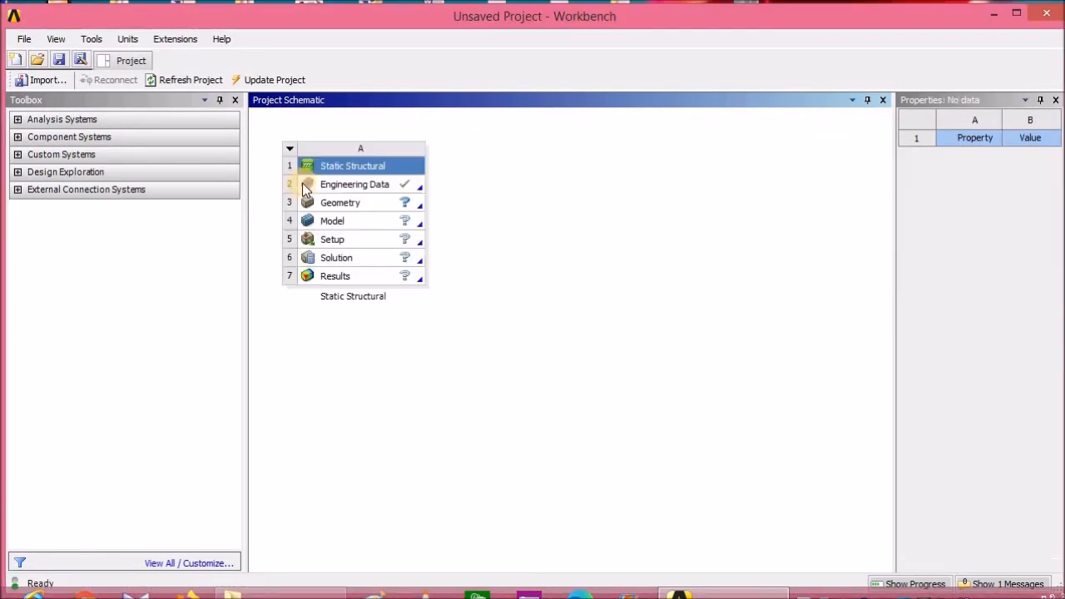
{"action": "left_click", "coordinate": [291, 149]}
{"action": "left_click", "coordinate": [290, 269]}
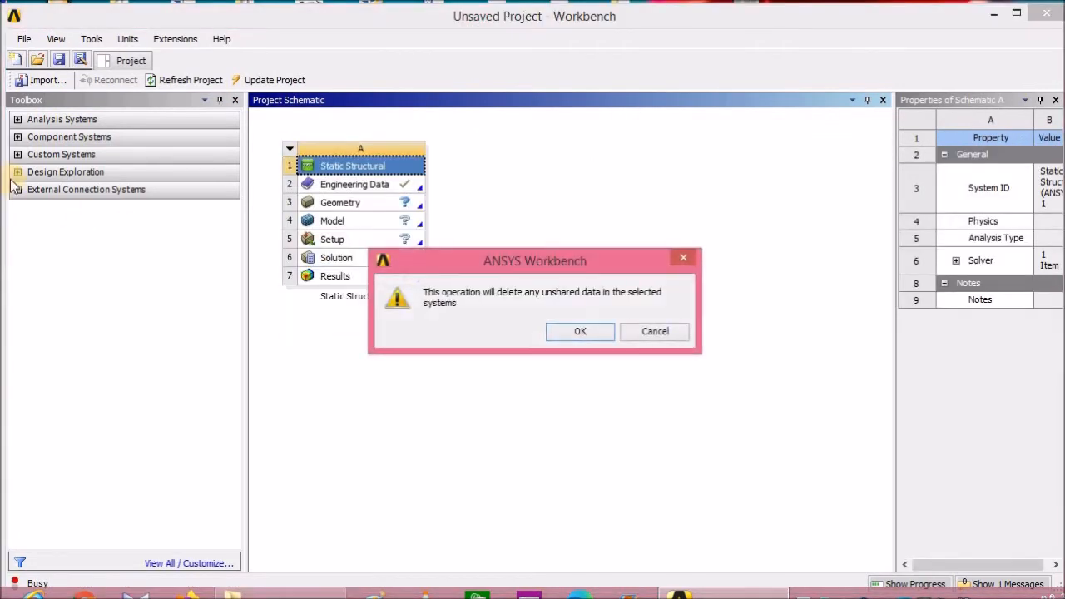
{"action": "left_click", "coordinate": [559, 331]}
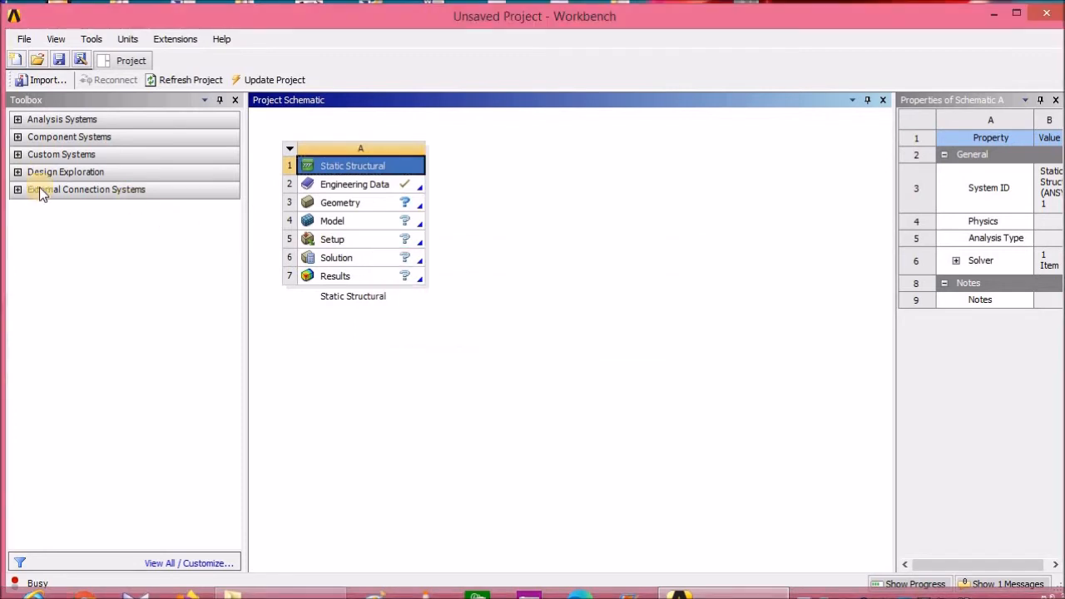
Expand the Design Exploration toolbox group and examine its optimization, correlation and response surface systems
{"action": "left_click", "coordinate": [18, 172]}
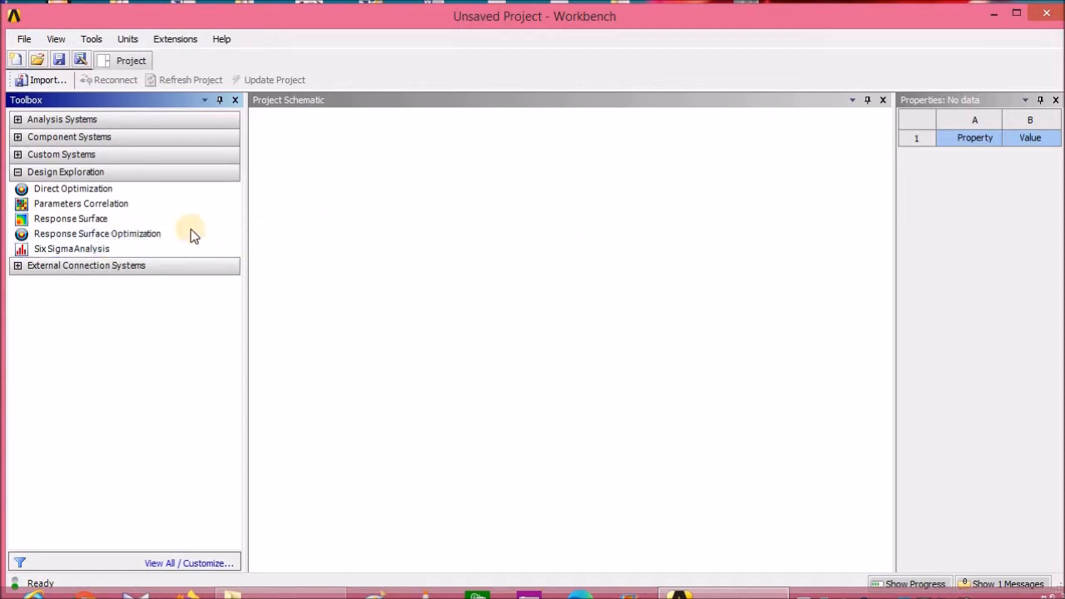
{"action": "left_click", "coordinate": [71, 219]}
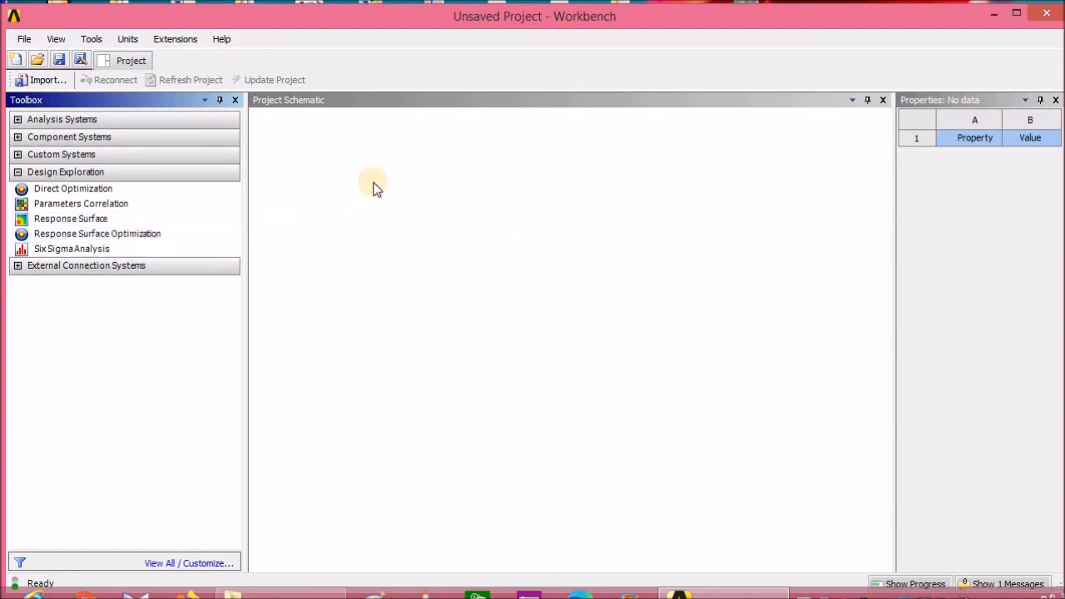
{"action": "left_click", "coordinate": [112, 219]}
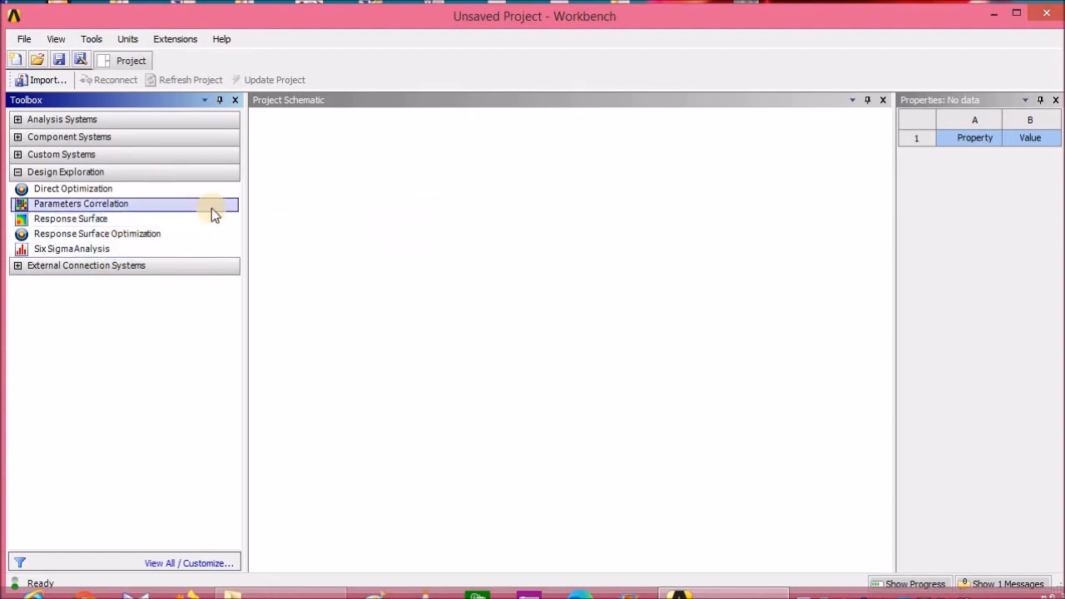
{"action": "left_click", "coordinate": [130, 236]}
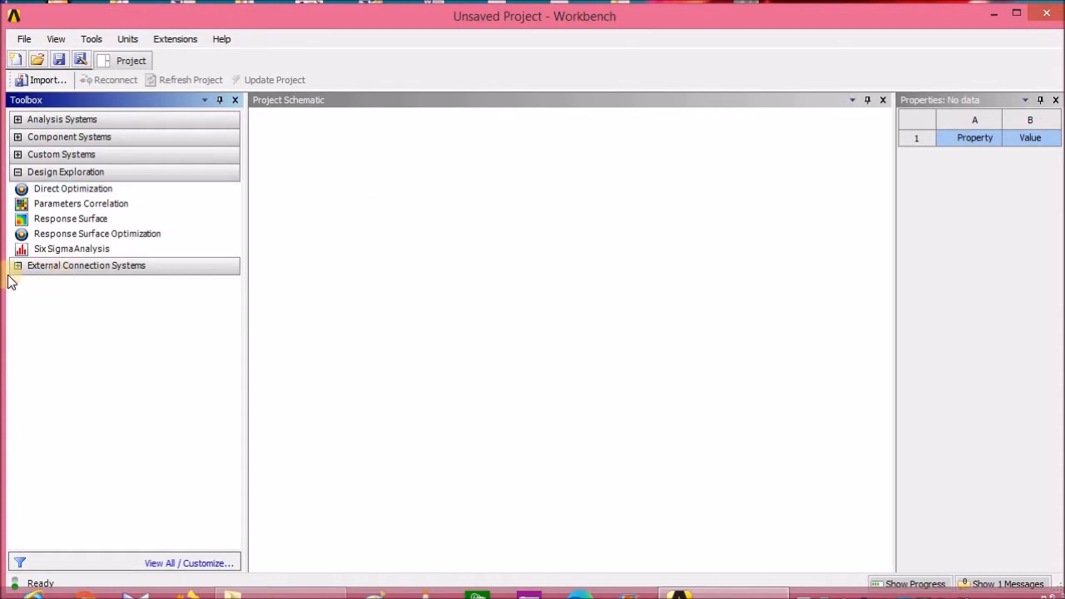
Collapse Design Exploration, examine the entry under External Connection Systems, and collapse that group
{"action": "left_click", "coordinate": [15, 173]}
{"action": "left_click", "coordinate": [17, 190]}
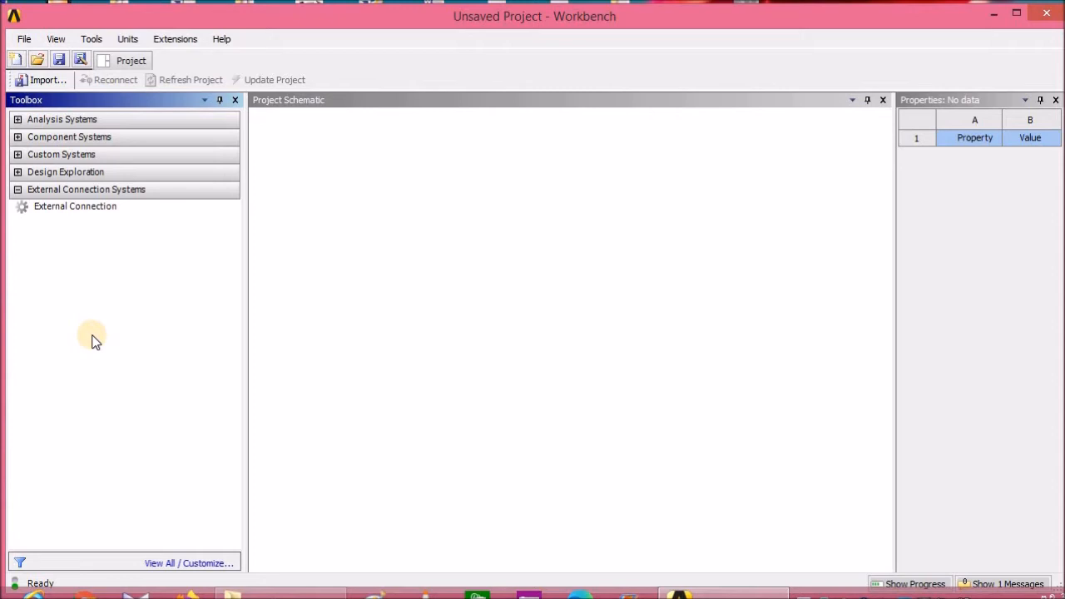
{"action": "left_click", "coordinate": [112, 212]}
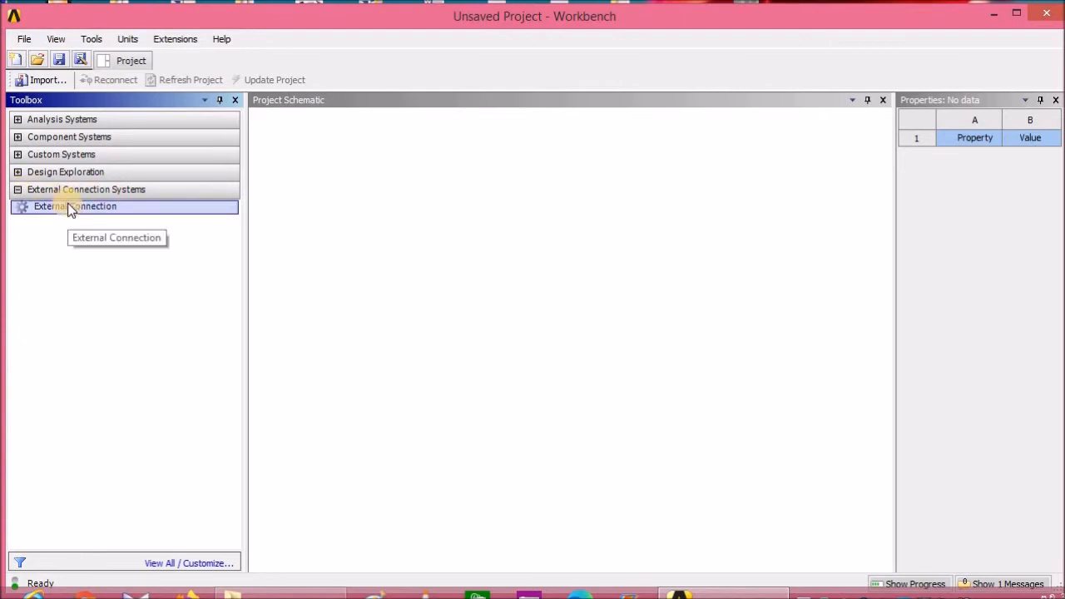
{"action": "left_click", "coordinate": [18, 190]}
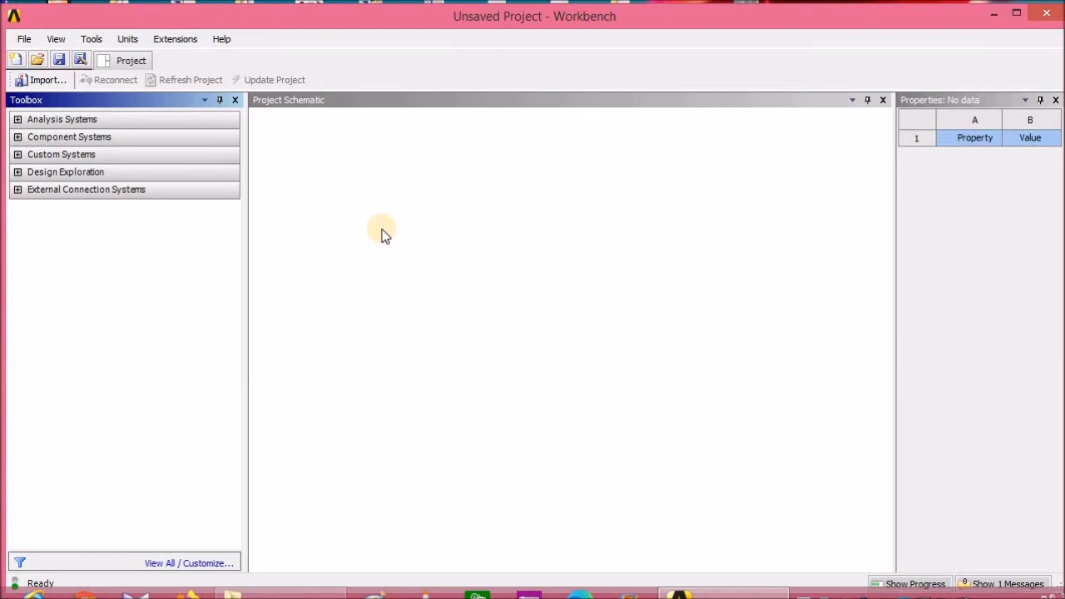
Close the Properties pane and show the list of available Analysis Systems in the toolbox
{"action": "left_click_drag", "start_coordinate": [894, 274], "coordinate": [891, 274]}
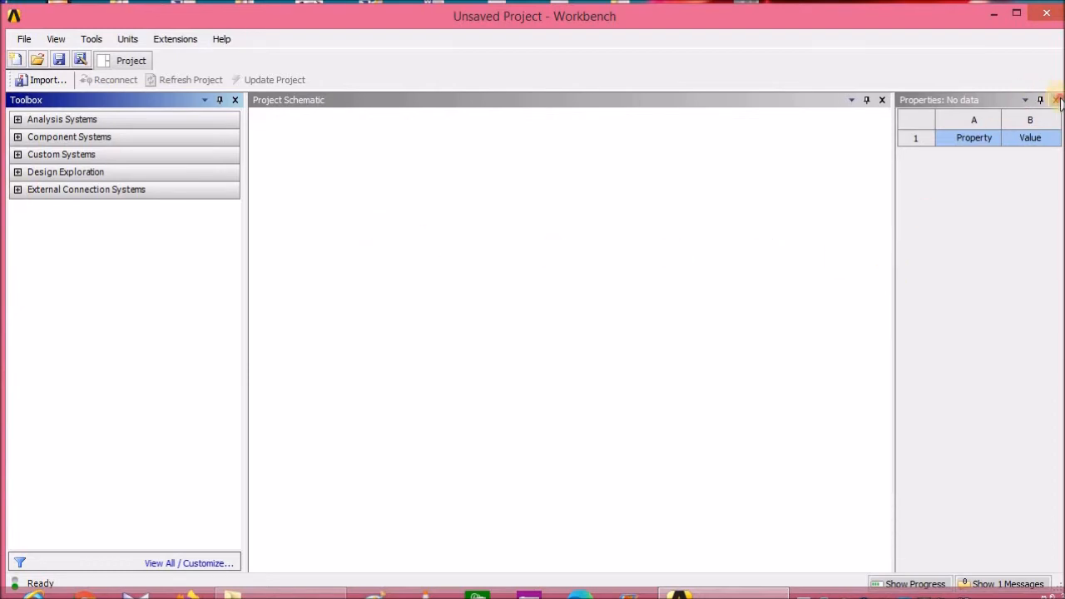
{"action": "left_click", "coordinate": [1055, 100]}
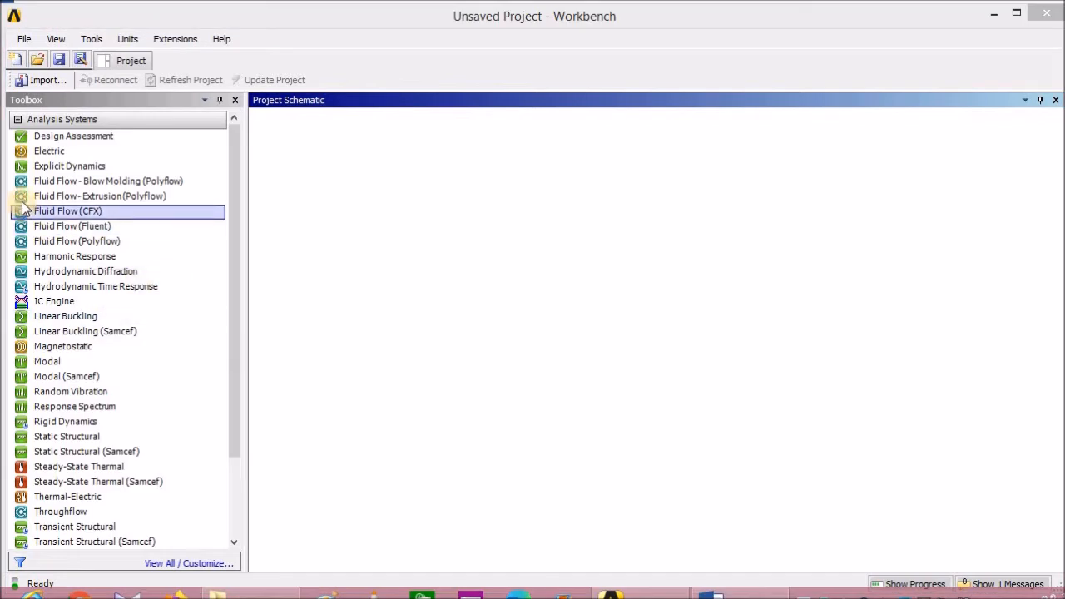
{"action": "left_click", "coordinate": [17, 120]}
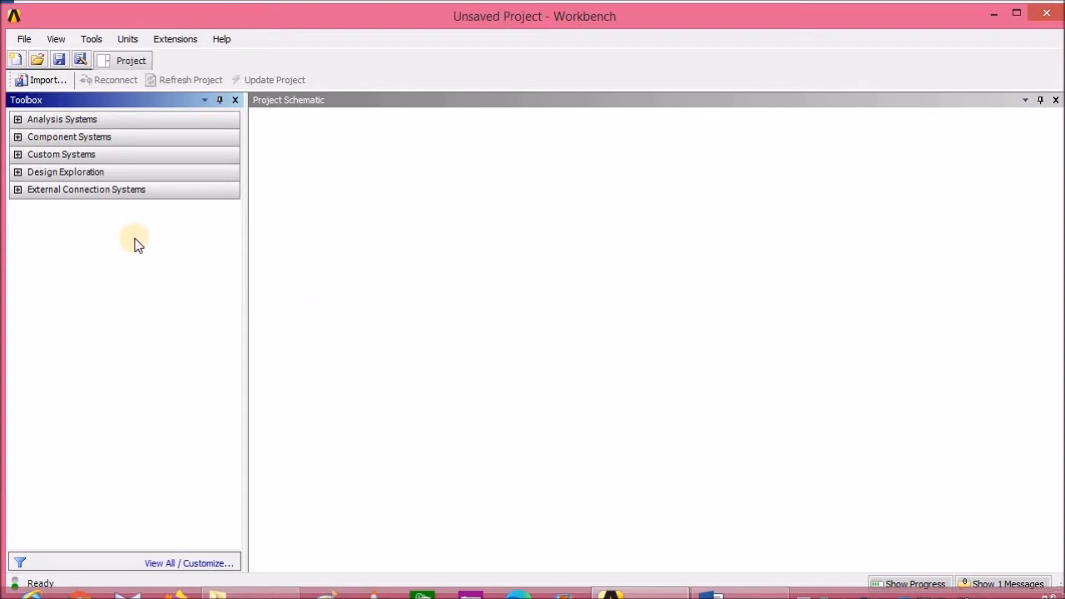
{"action": "left_click", "coordinate": [18, 122]}
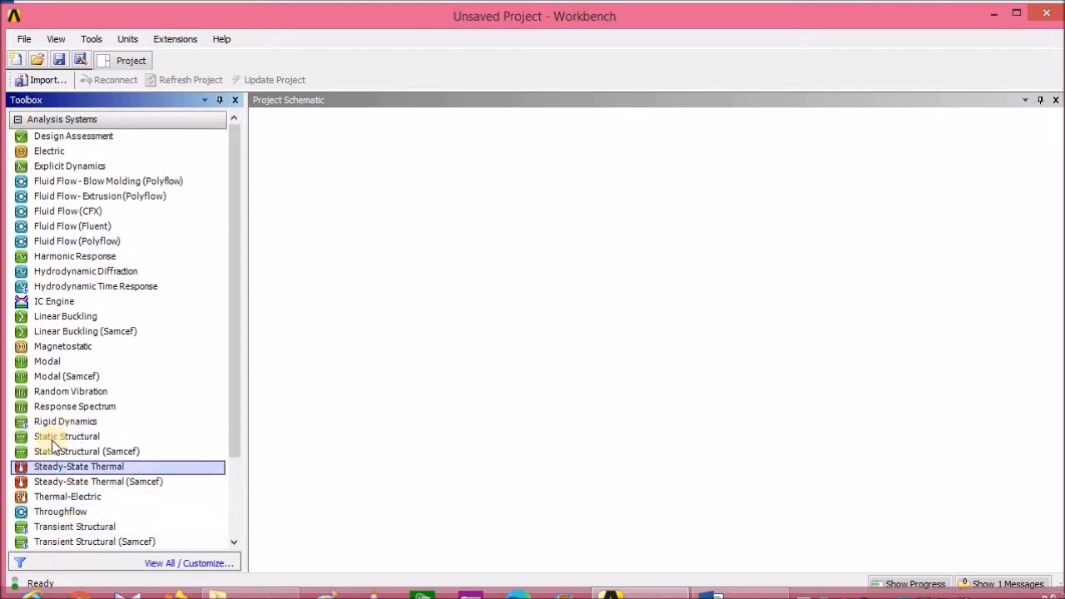
Add a standalone Static Structural system to the project schematic and view the aluminum alloy bracket drawing in Word
{"action": "left_click_drag", "start_coordinate": [50, 438], "coordinate": [350, 187]}
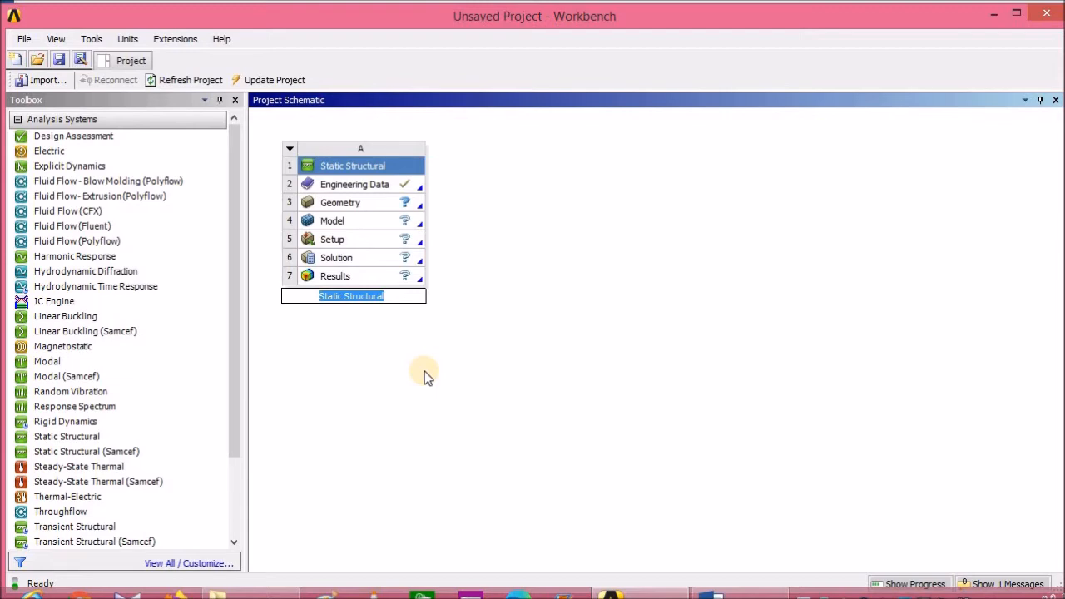
{"action": "left_click", "coordinate": [739, 594]}
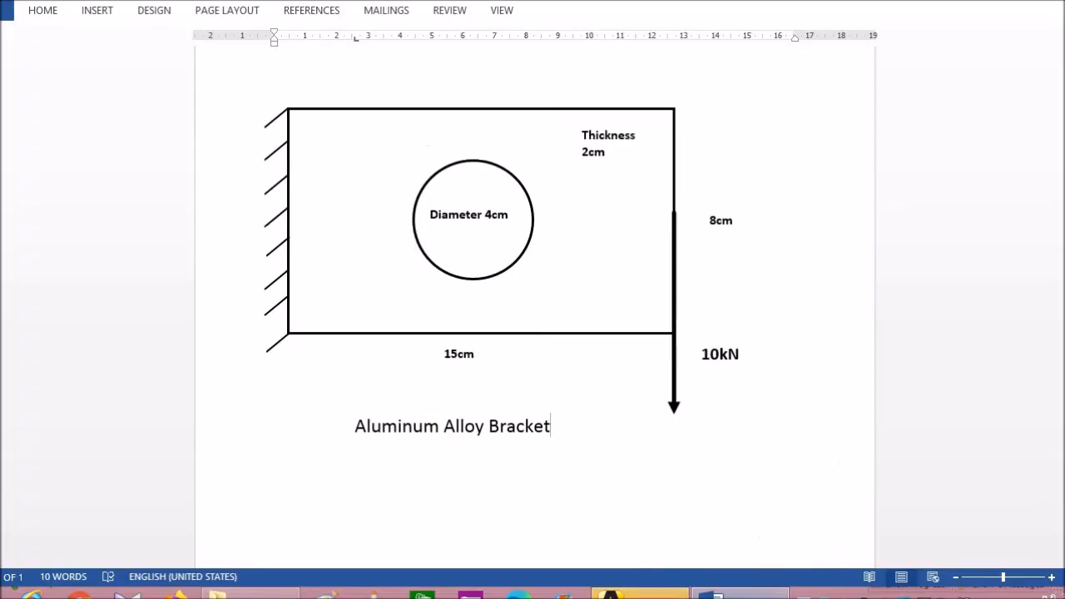
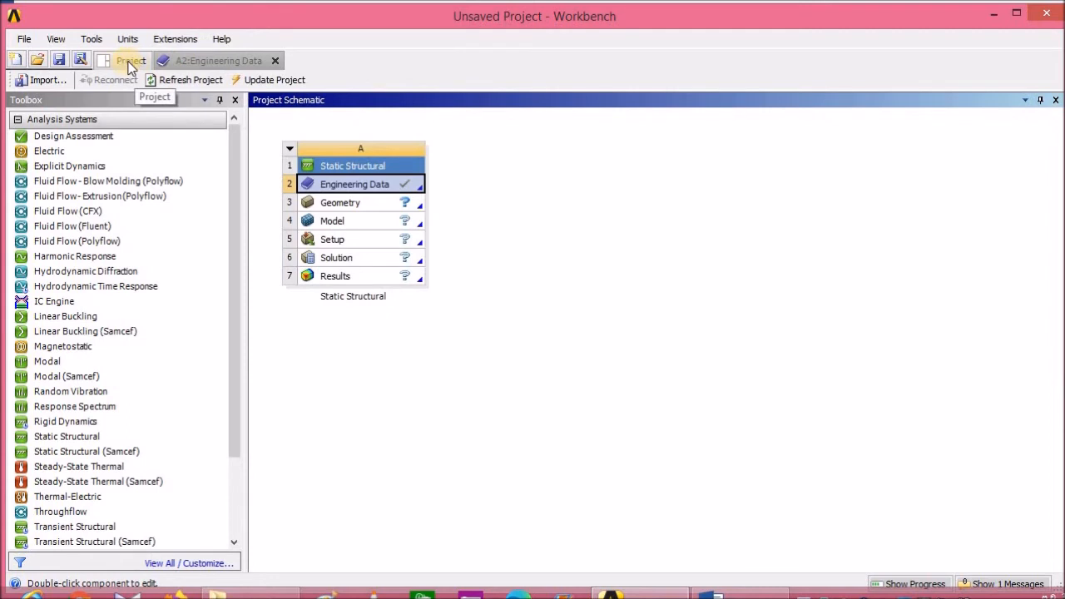
Switch between the project schematic and the Static Structural system's Engineering Data, and show the engineering data sources
{"action": "left_click", "coordinate": [189, 60]}
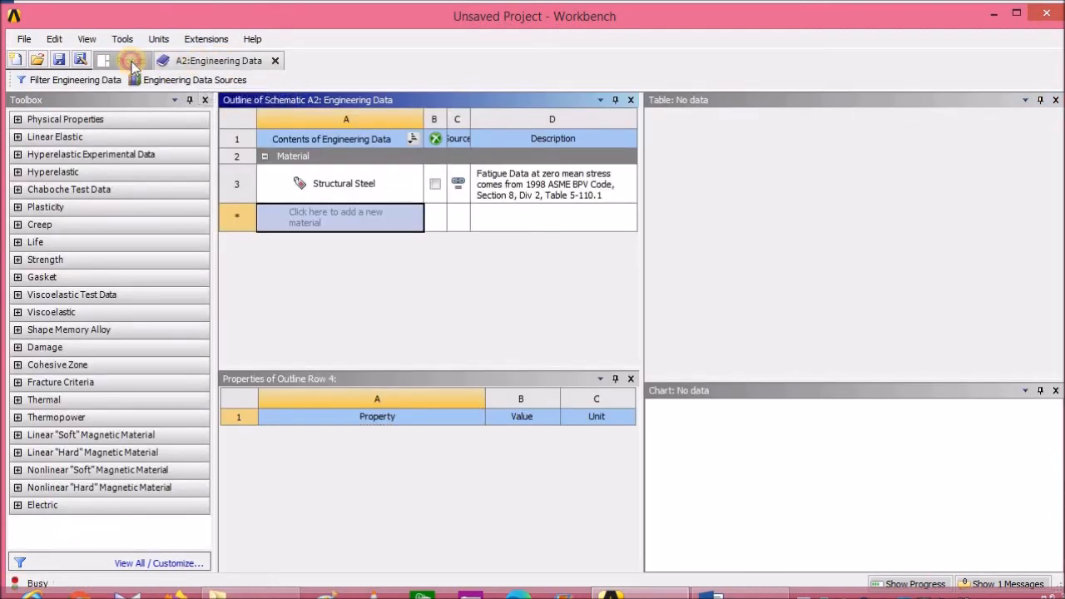
{"action": "left_click", "coordinate": [125, 60]}
{"action": "left_click", "coordinate": [204, 60]}
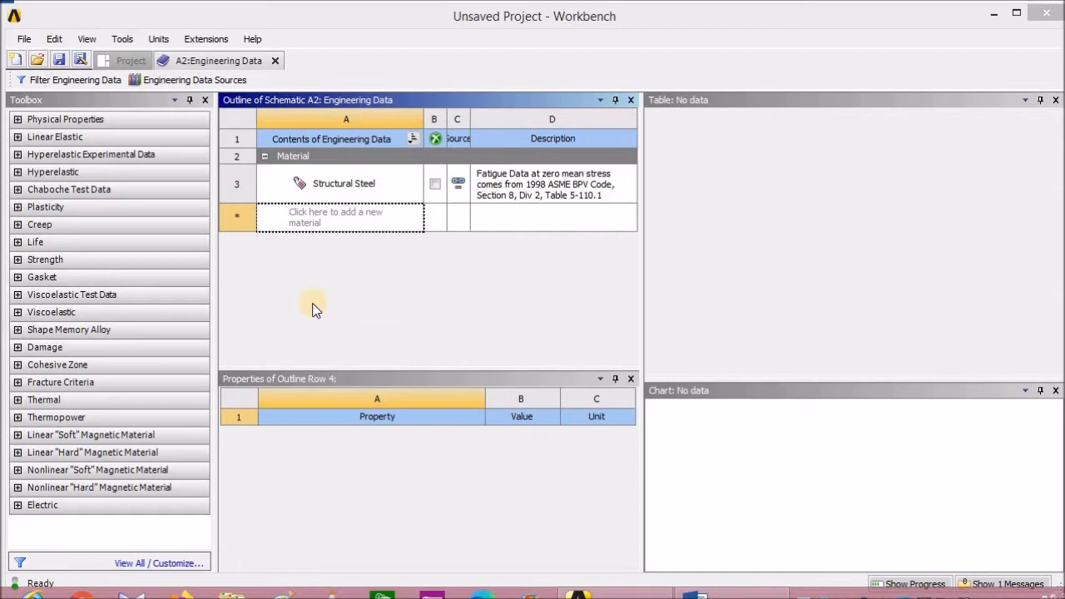
{"action": "left_click", "coordinate": [198, 81]}
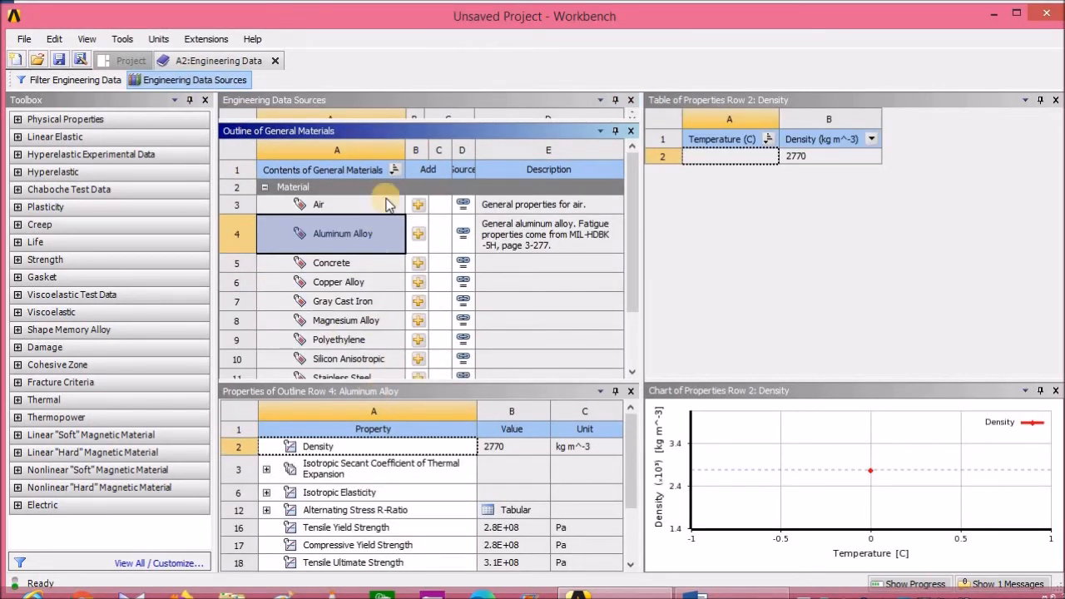
Resize the engineering data panes so the full list of data sources fits above the General Materials outline
{"action": "left_click_drag", "start_coordinate": [403, 121], "coordinate": [409, 239]}
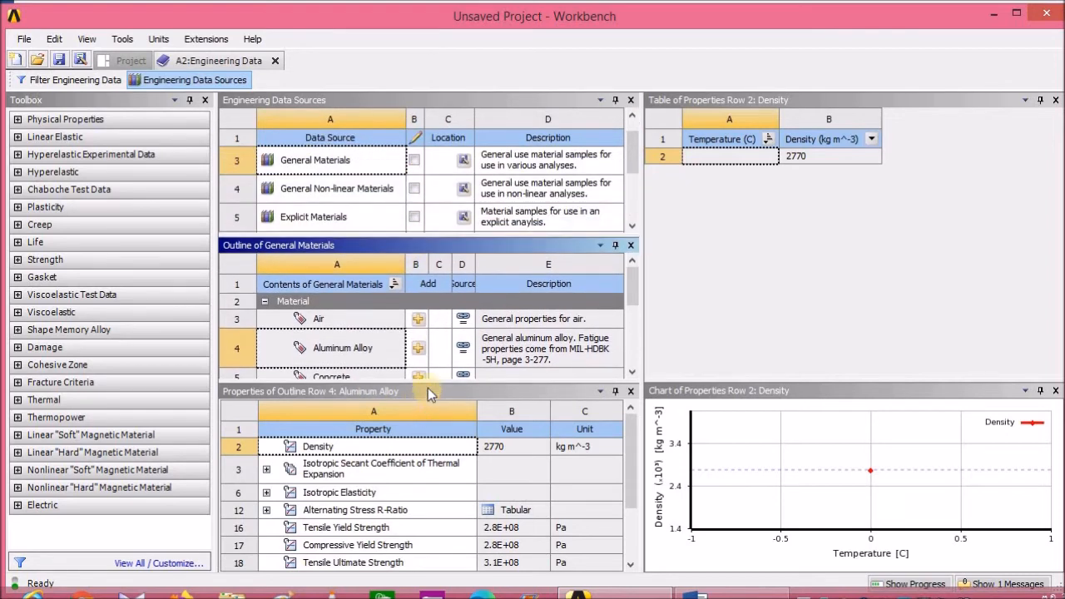
{"action": "left_click_drag", "start_coordinate": [434, 383], "coordinate": [435, 473]}
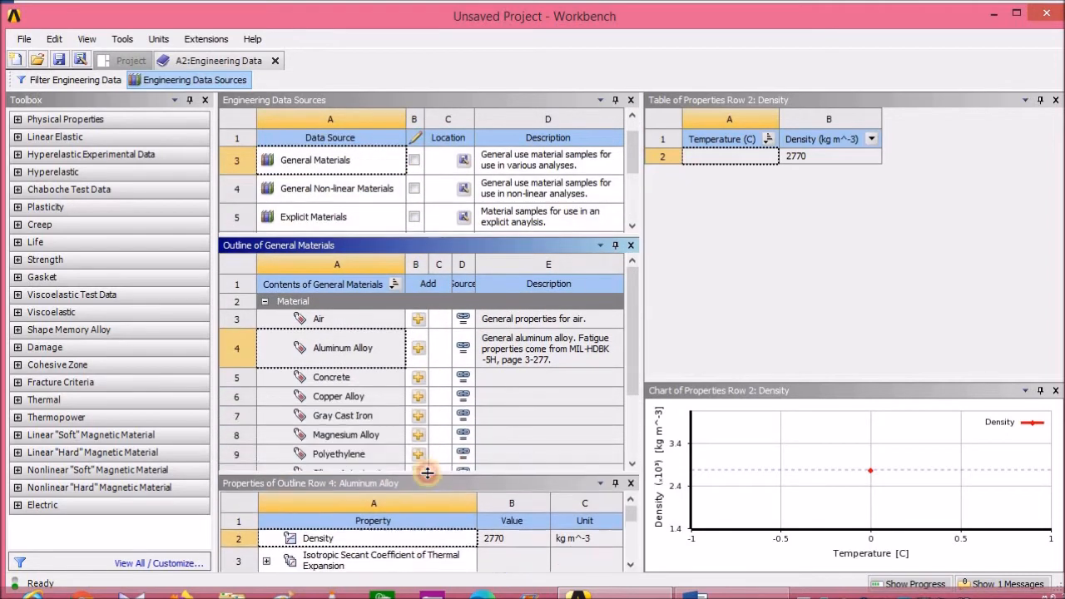
{"action": "left_click_drag", "start_coordinate": [644, 360], "coordinate": [830, 368]}
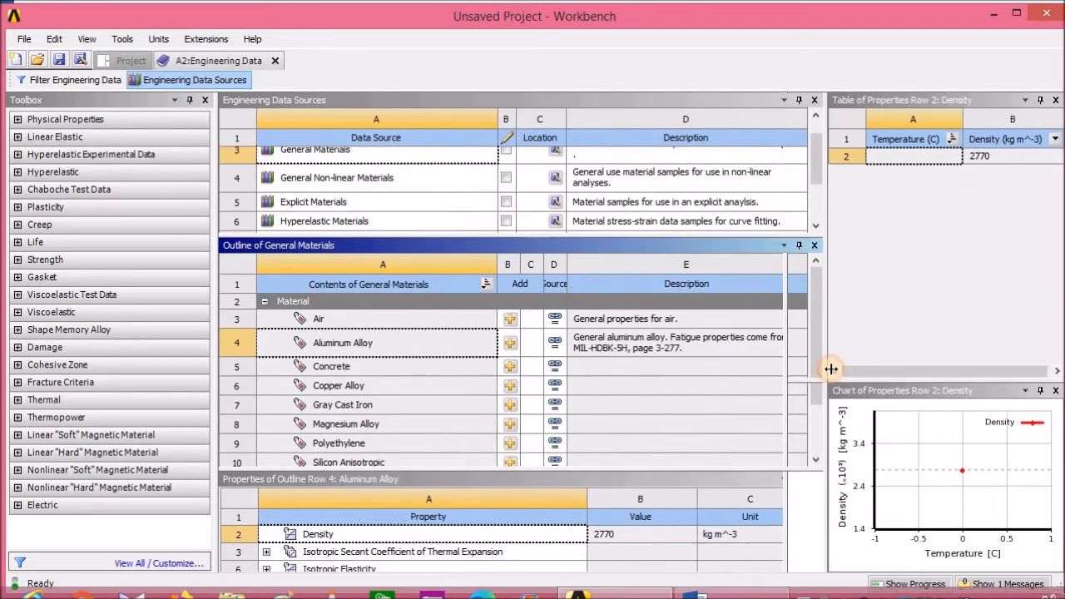
{"action": "left_click_drag", "start_coordinate": [628, 237], "coordinate": [630, 267]}
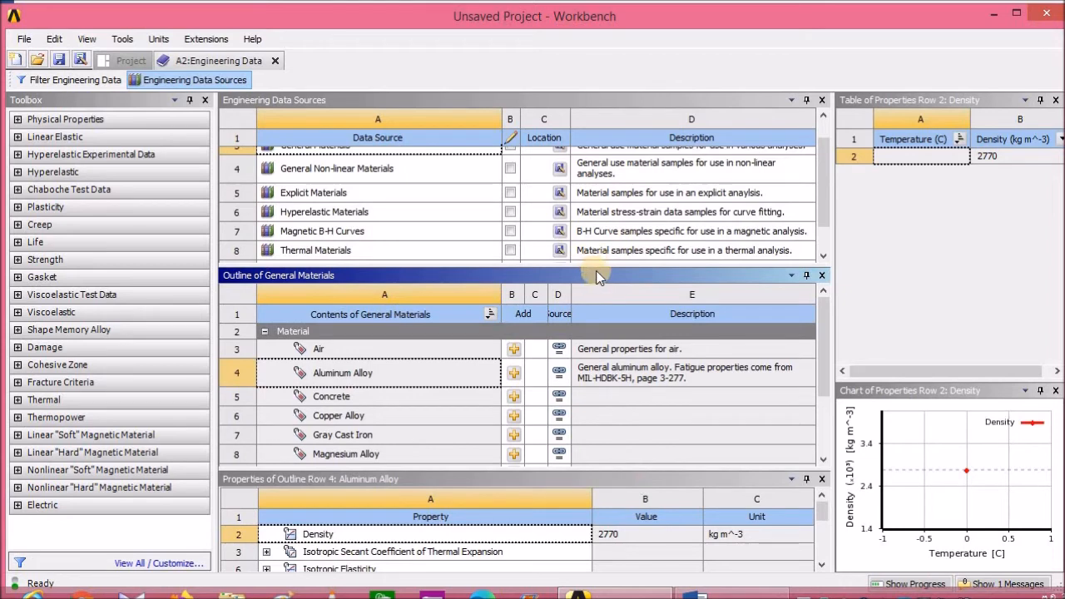
{"action": "left_click_drag", "start_coordinate": [599, 268], "coordinate": [600, 326]}
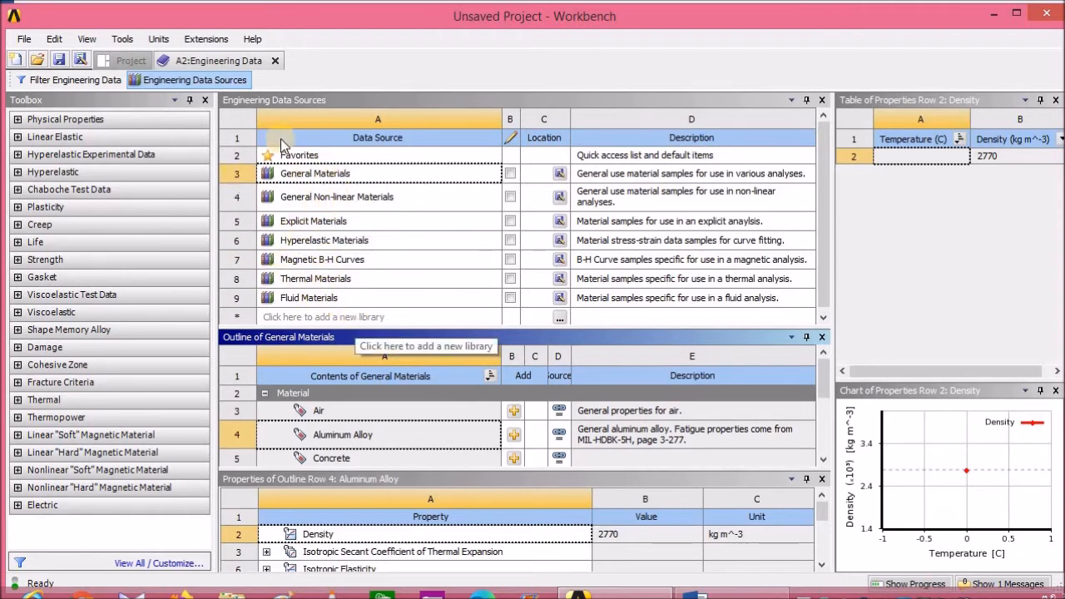
Browse the General Materials library and add Aluminum Alloy to the engineering data
{"action": "left_click", "coordinate": [315, 177]}
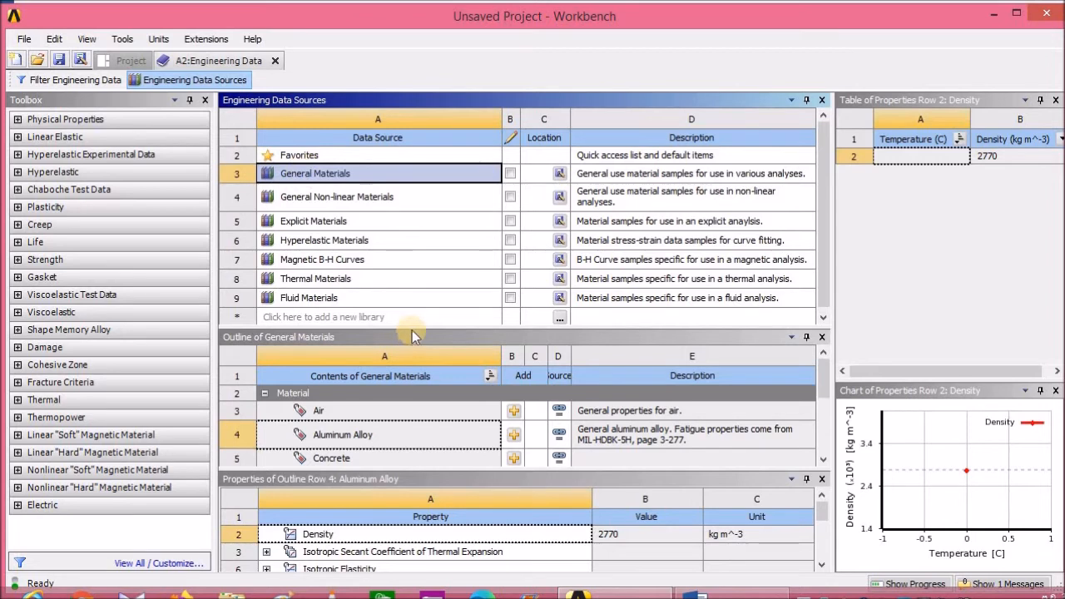
{"action": "left_click_drag", "start_coordinate": [411, 330], "coordinate": [424, 182]}
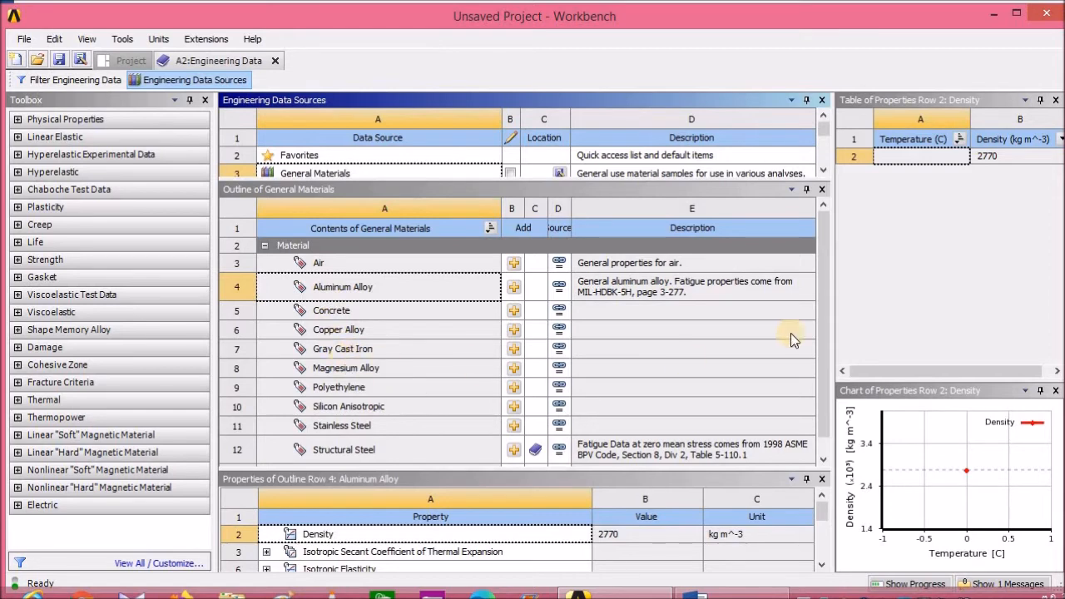
{"action": "scroll", "coordinate": [817, 337], "scroll_direction": "down", "scroll_amount": 1}
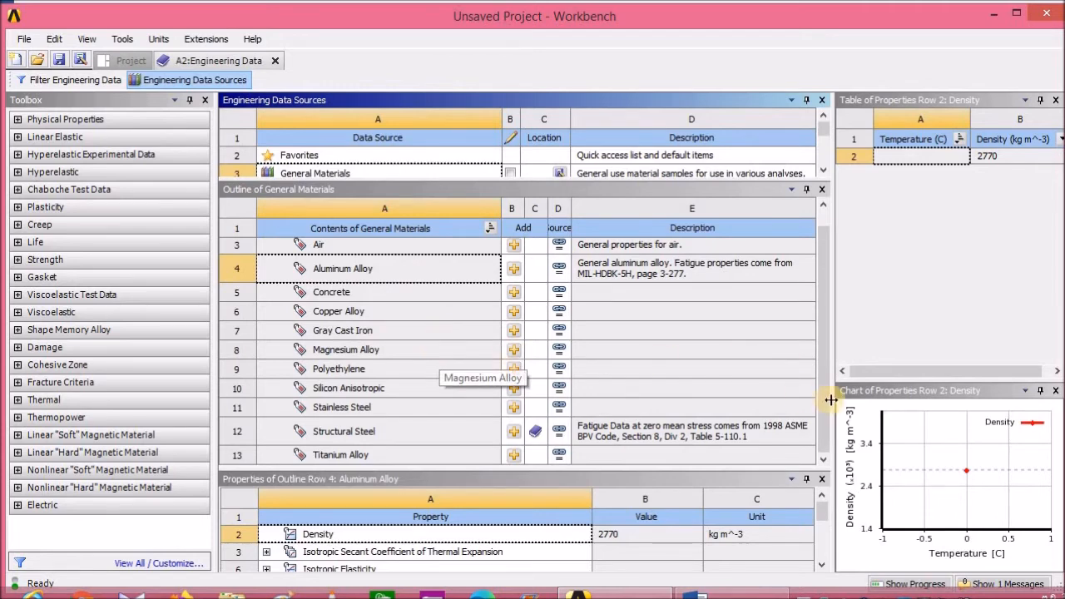
{"action": "scroll", "coordinate": [820, 371], "scroll_direction": "up", "scroll_amount": 1}
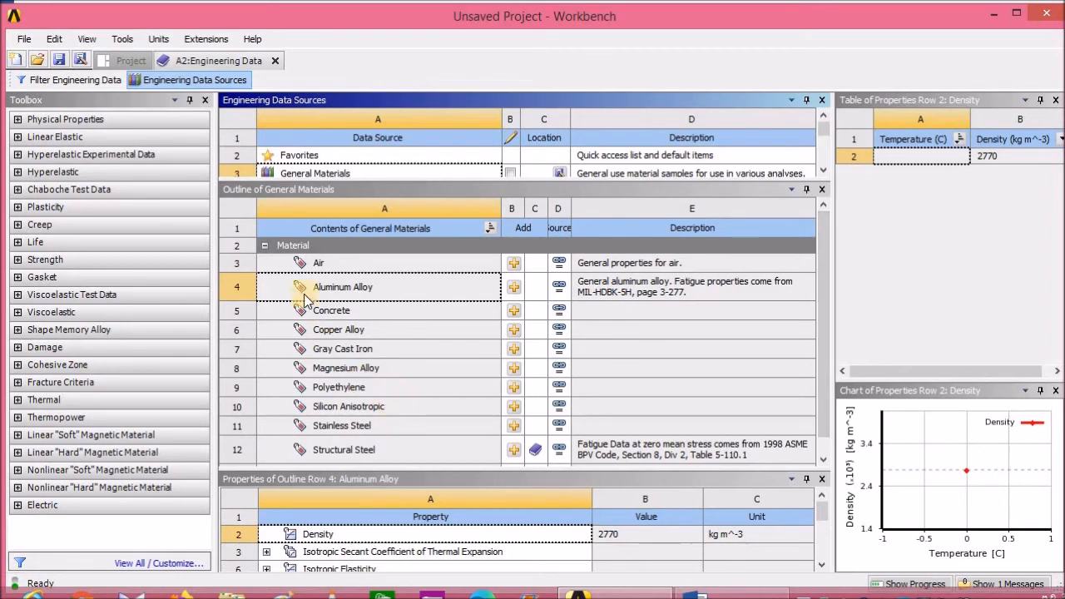
{"action": "left_click", "coordinate": [514, 288]}
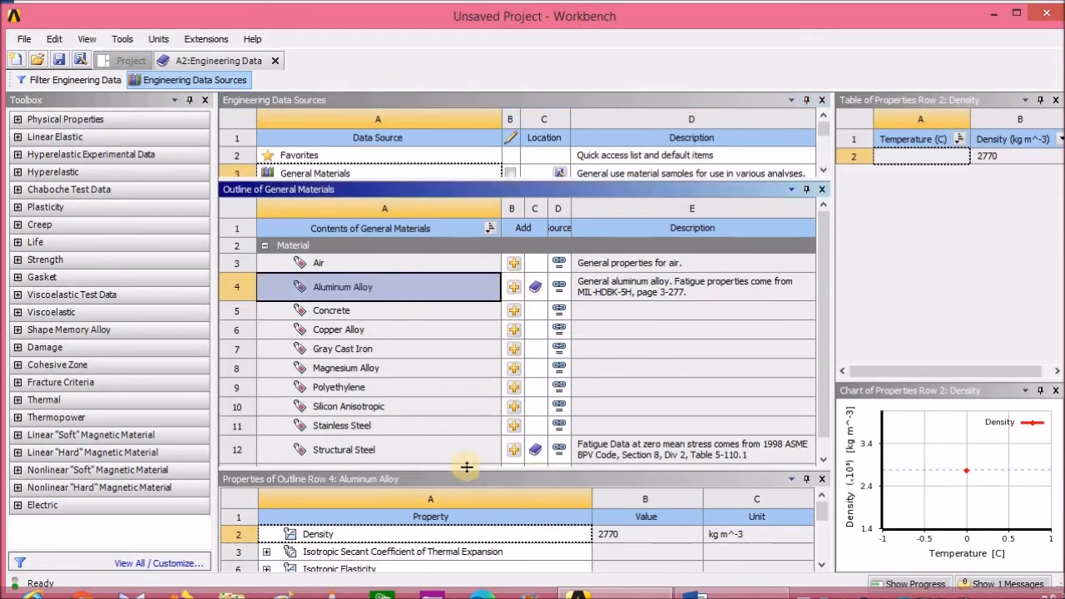
Enlarge the Aluminum Alloy properties pane and detach it as a floating window over the materials outline
{"action": "left_click_drag", "start_coordinate": [471, 468], "coordinate": [483, 310]}
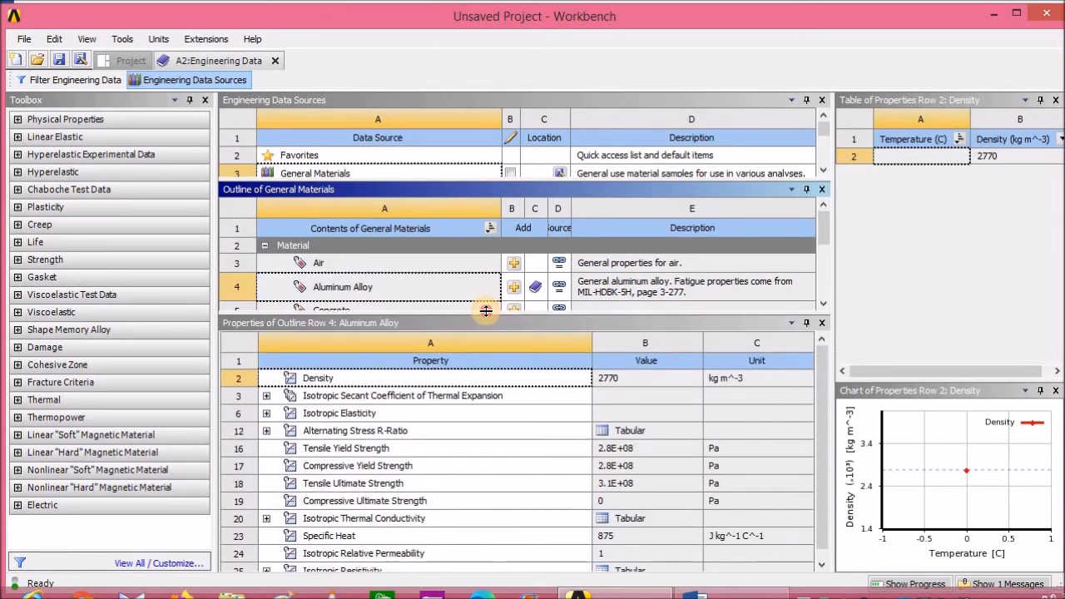
{"action": "left_click_drag", "start_coordinate": [483, 181], "coordinate": [483, 113]}
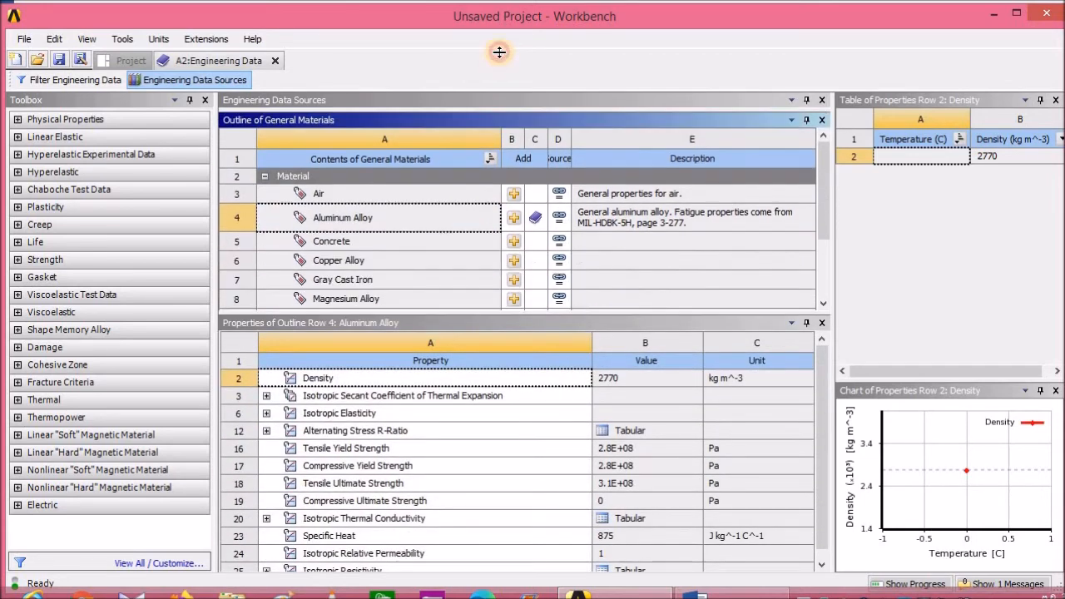
{"action": "left_click", "coordinate": [514, 320]}
{"action": "left_click_drag", "start_coordinate": [514, 320], "coordinate": [529, 225]}
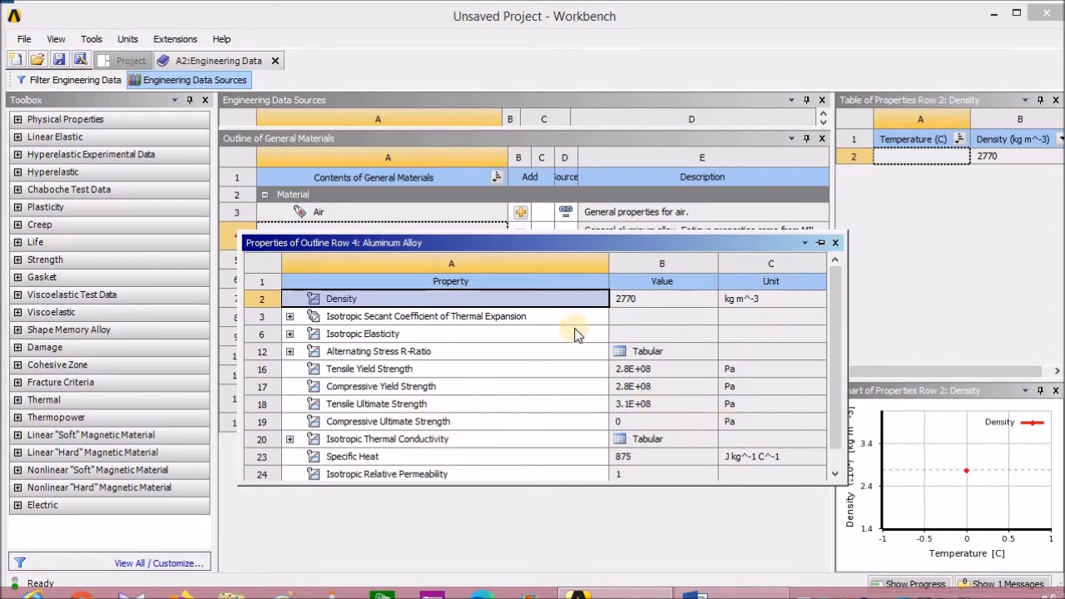
Examine Aluminum Alloy's Tensile Yield Strength, and expand Isotropic Elasticity to inspect Poisson's Ratio and Young's Modulus
{"action": "left_click", "coordinate": [381, 368]}
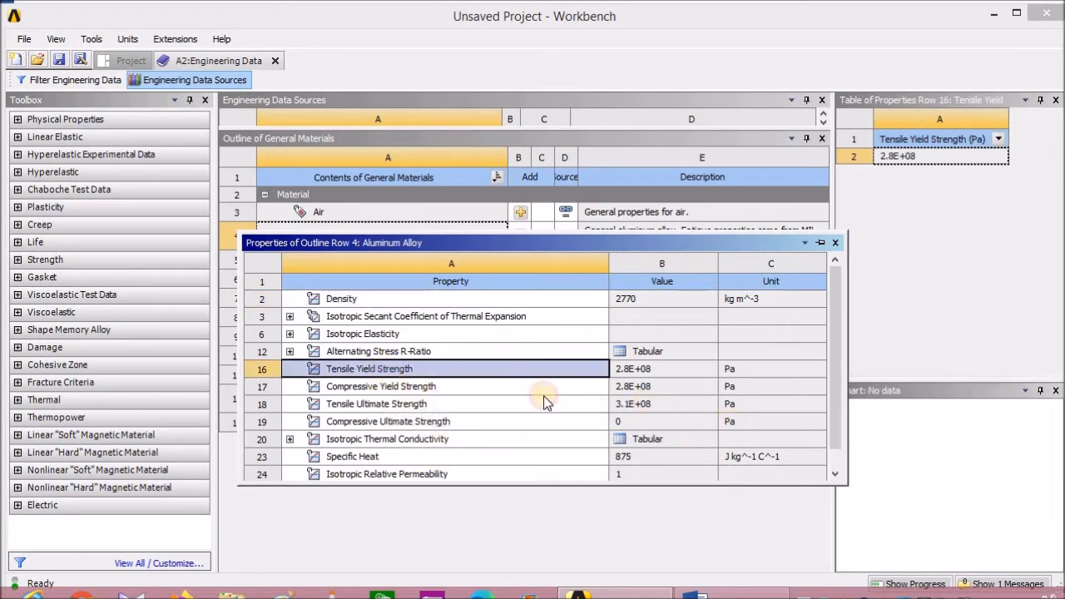
{"action": "mouse_move", "coordinate": [744, 238]}
{"action": "left_mouse_down"}
{"action": "mouse_move", "coordinate": [718, 251]}
{"action": "mouse_move", "coordinate": [732, 254]}
{"action": "left_mouse_up"}
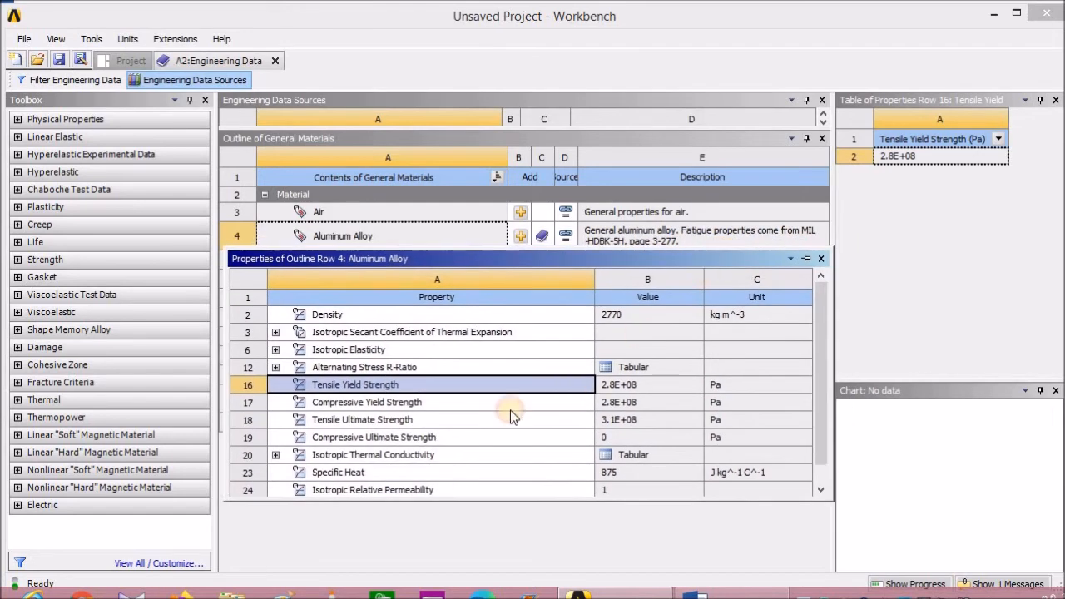
{"action": "left_click", "coordinate": [366, 349]}
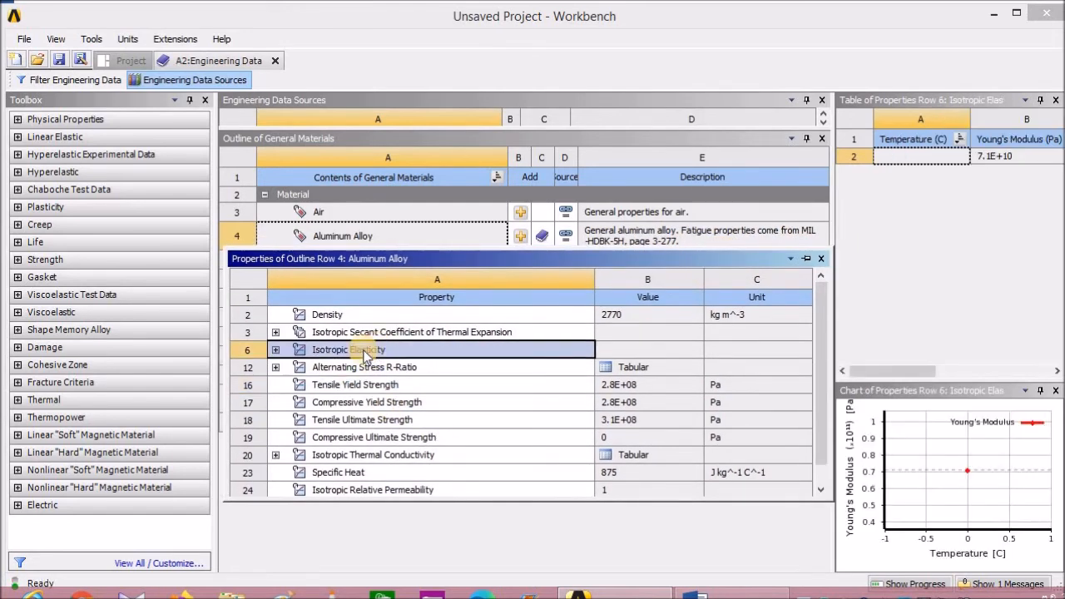
{"action": "left_click", "coordinate": [276, 349]}
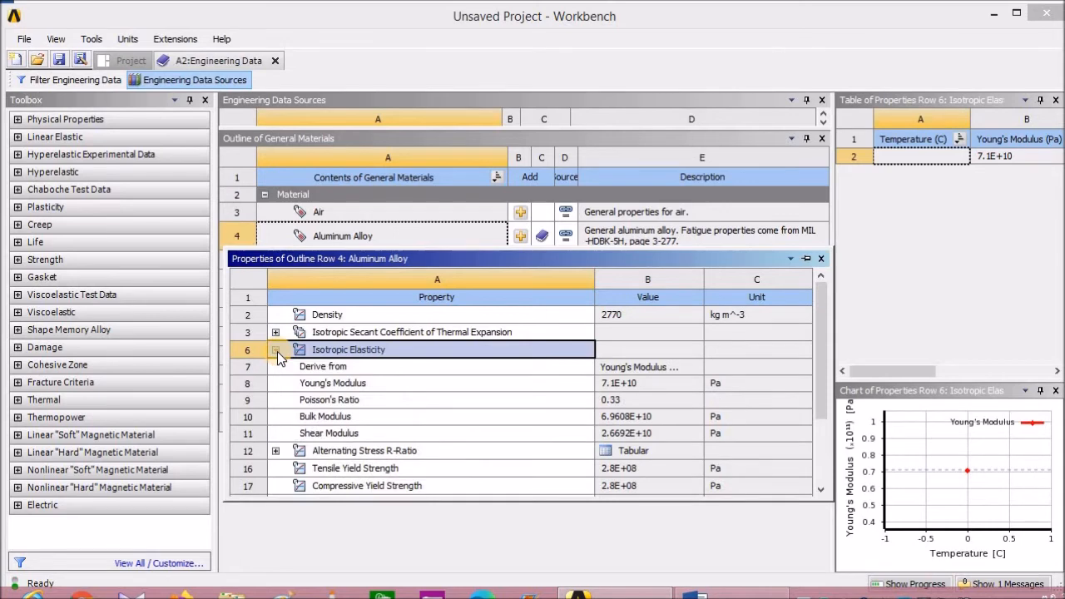
{"action": "left_click", "coordinate": [331, 401]}
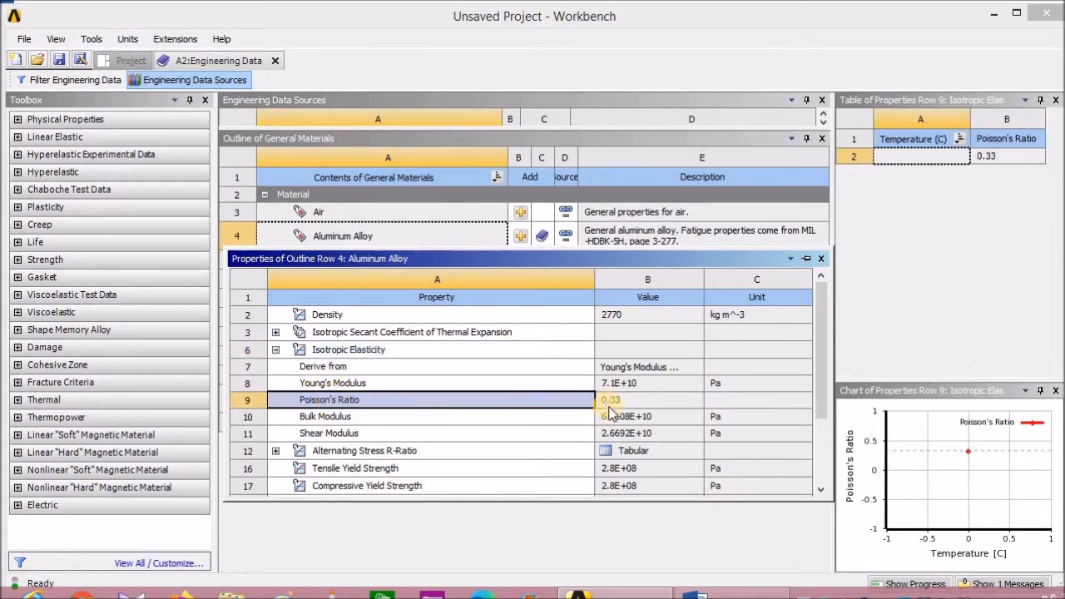
{"action": "left_click", "coordinate": [343, 382]}
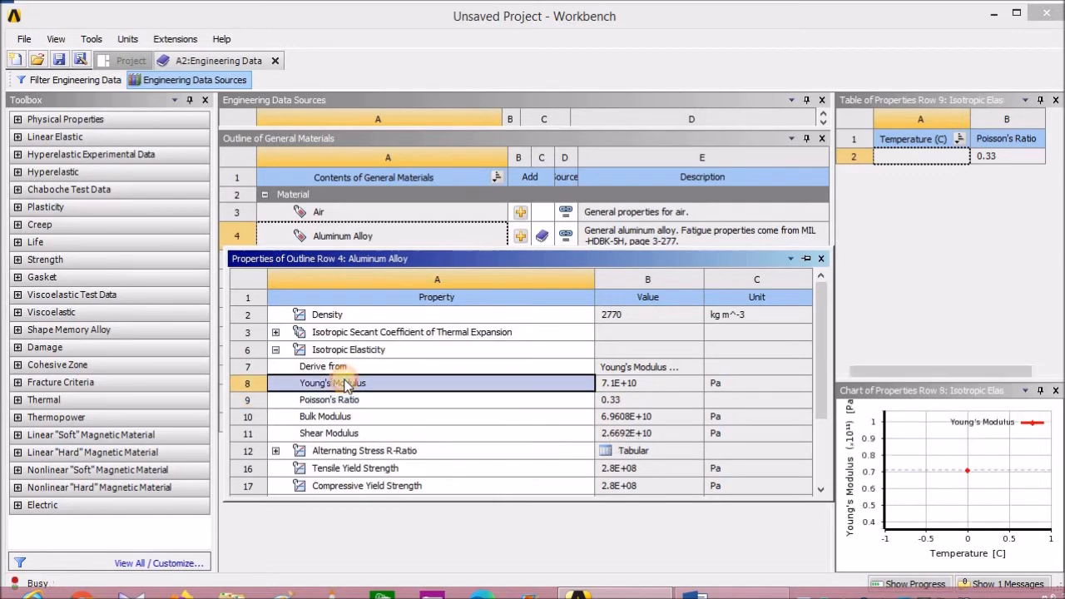
Widen the property table and chart panes, make the chart taller, and lower the floating properties window to uncover the materials list
{"action": "left_click", "coordinate": [834, 355]}
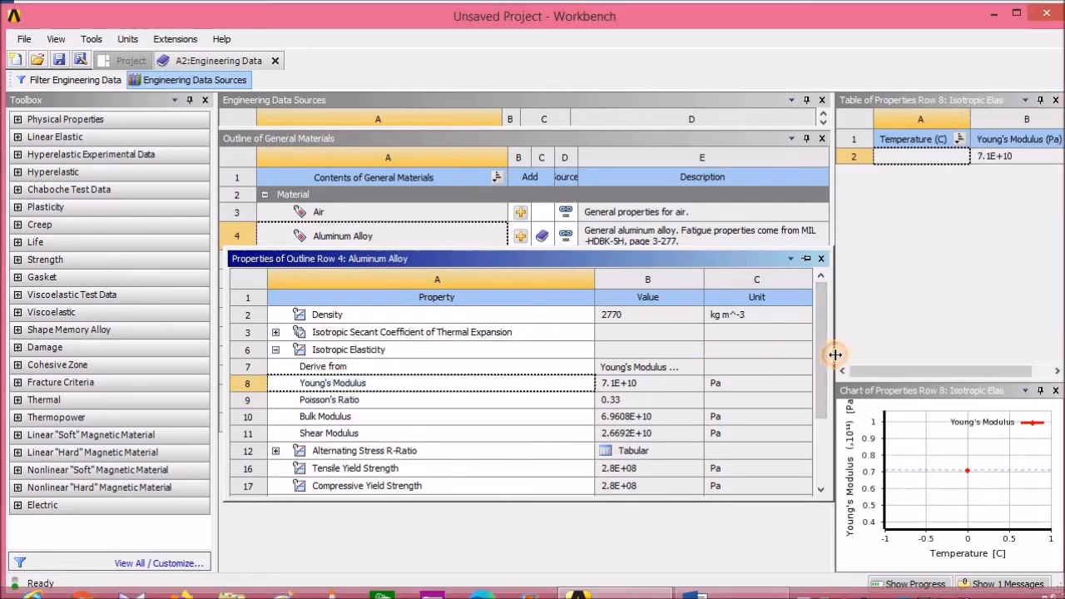
{"action": "left_click_drag", "start_coordinate": [833, 353], "coordinate": [720, 369]}
{"action": "left_click_drag", "start_coordinate": [835, 351], "coordinate": [727, 364]}
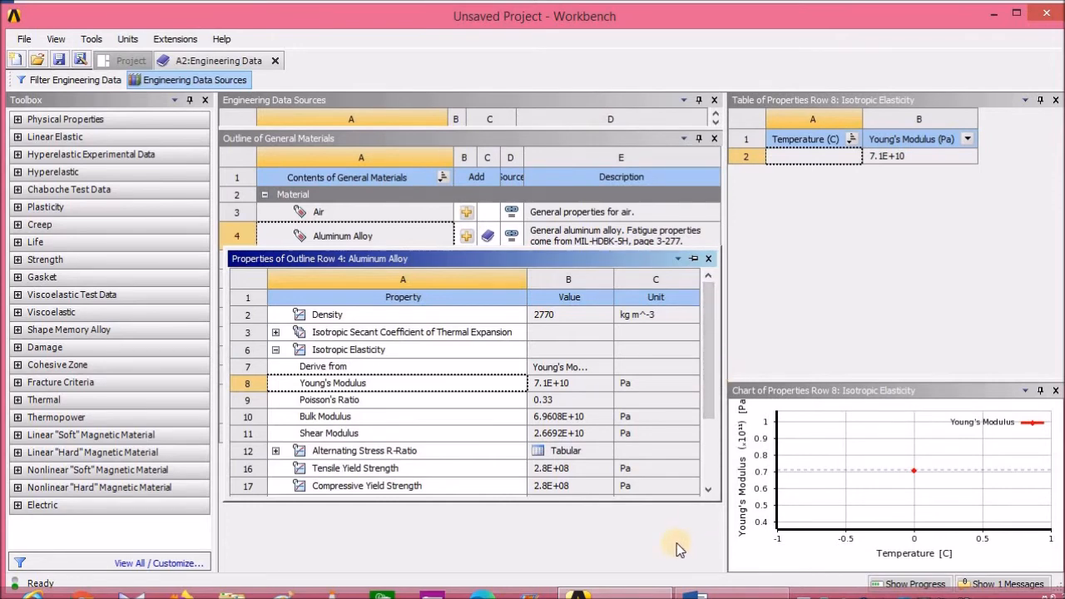
{"action": "left_click_drag", "start_coordinate": [866, 379], "coordinate": [866, 310]}
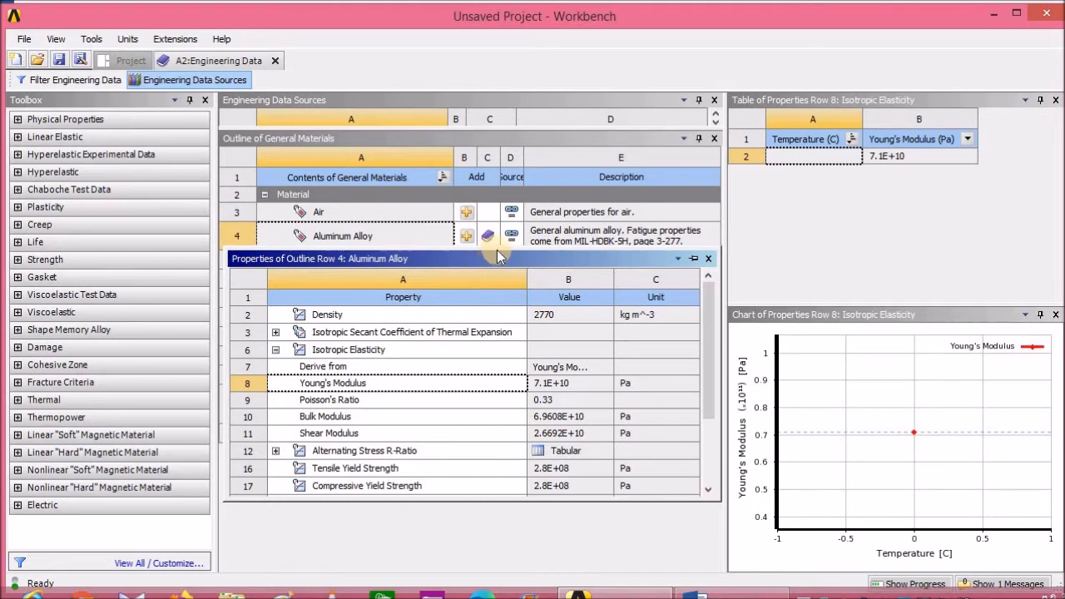
{"action": "left_click_drag", "start_coordinate": [497, 257], "coordinate": [494, 308]}
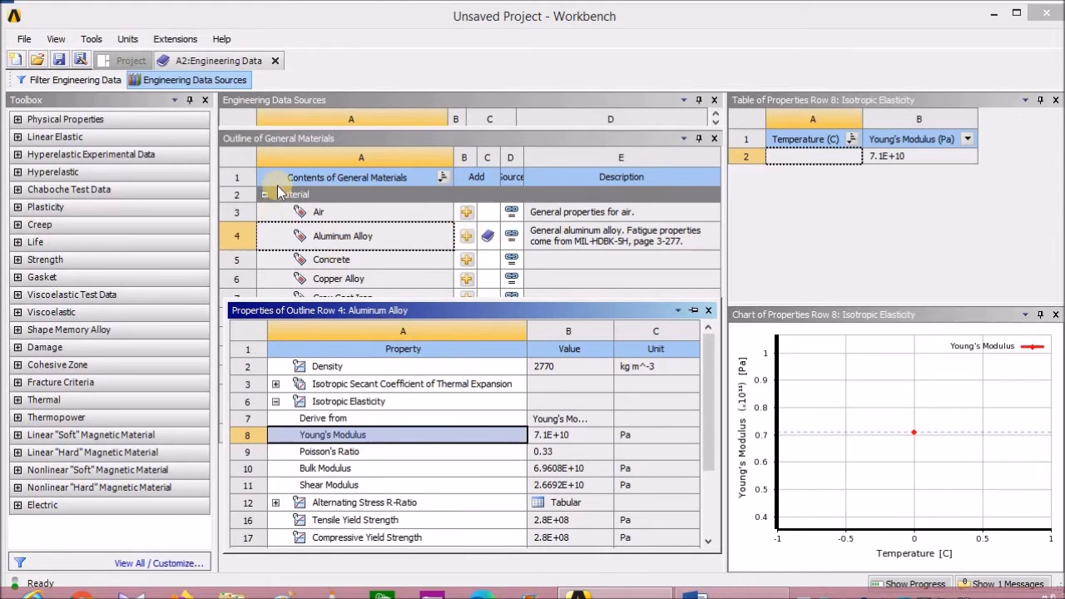
Close Engineering Data, reopen it to check the materials available to the Static Structural system, and return to the project schematic
{"action": "left_click", "coordinate": [274, 61]}
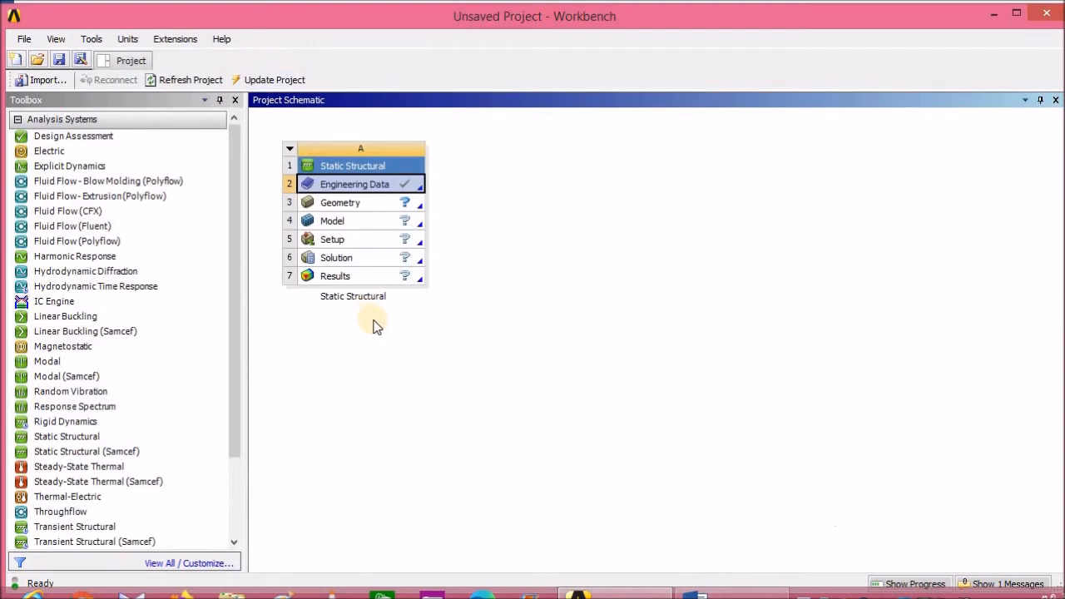
{"action": "double_click", "coordinate": [362, 185]}
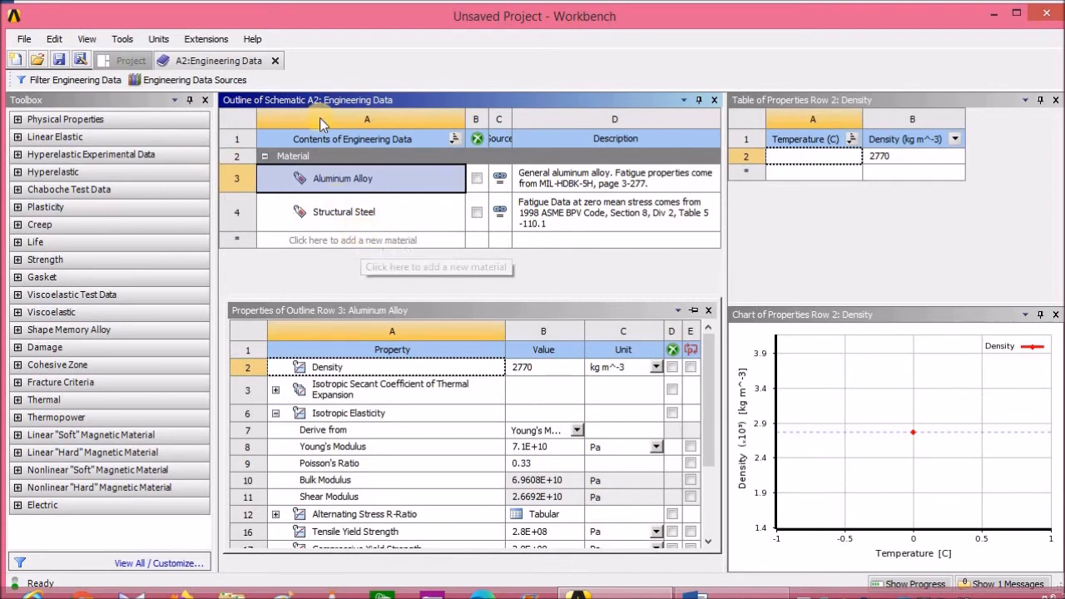
{"action": "left_click", "coordinate": [274, 61]}
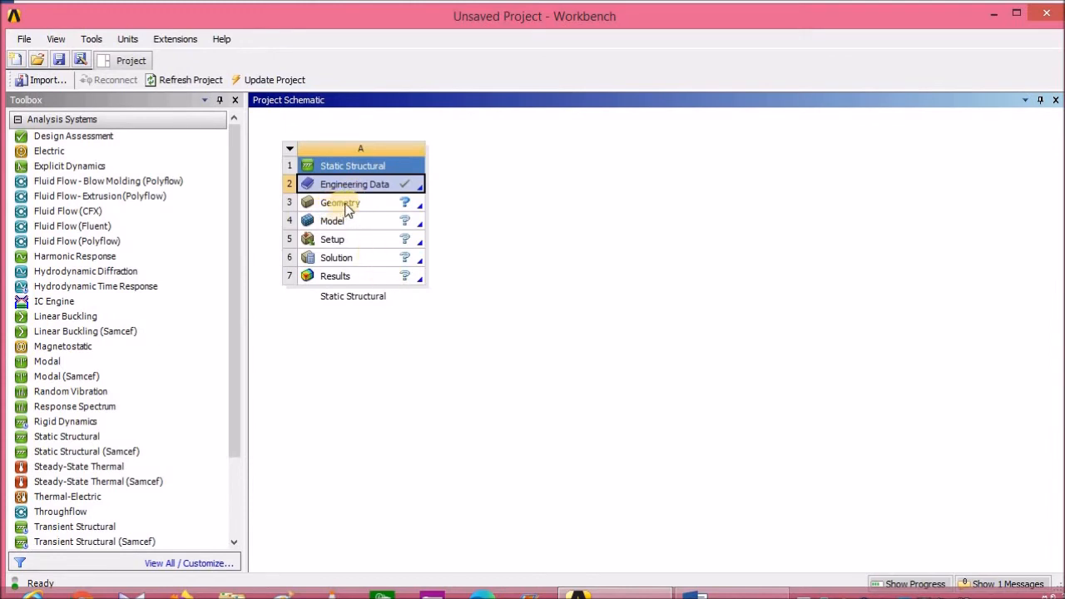
{"action": "left_click", "coordinate": [348, 208]}
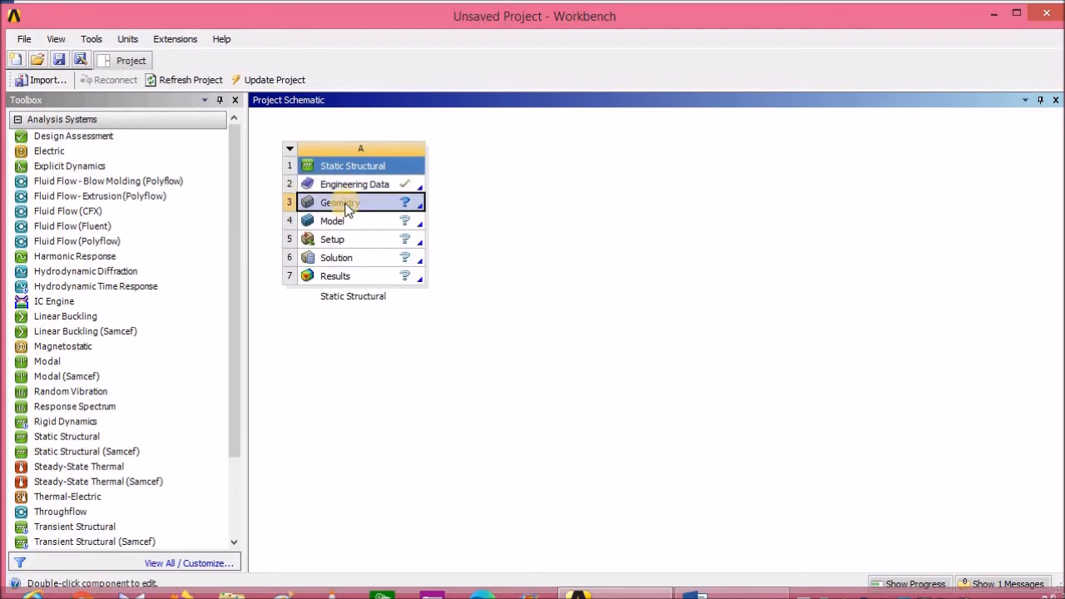
{"action": "right_click", "coordinate": [348, 207]}
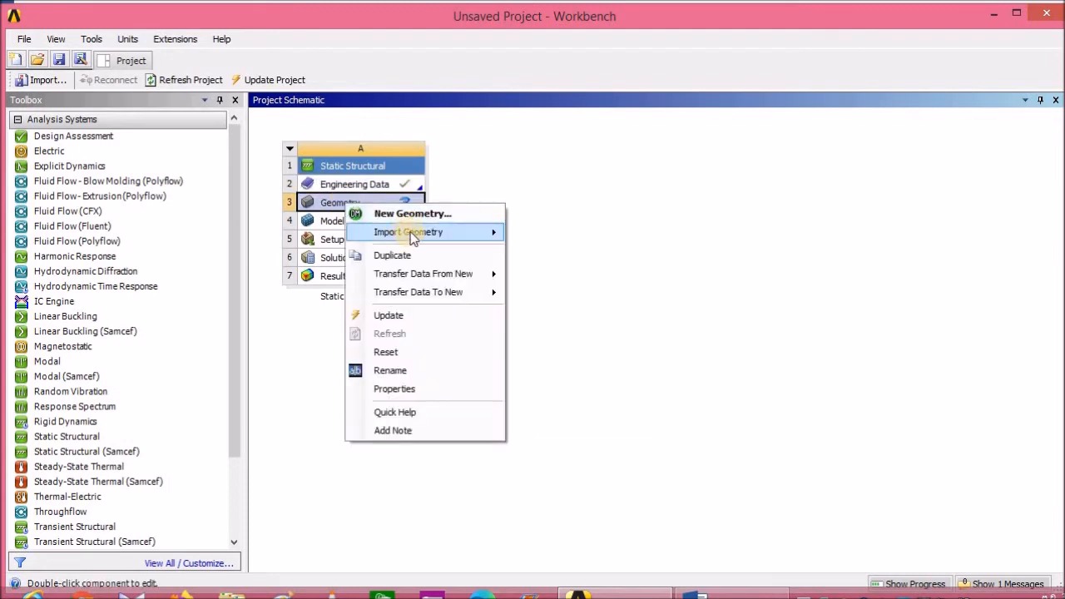
{"action": "mouse_move", "coordinate": [436, 232]}
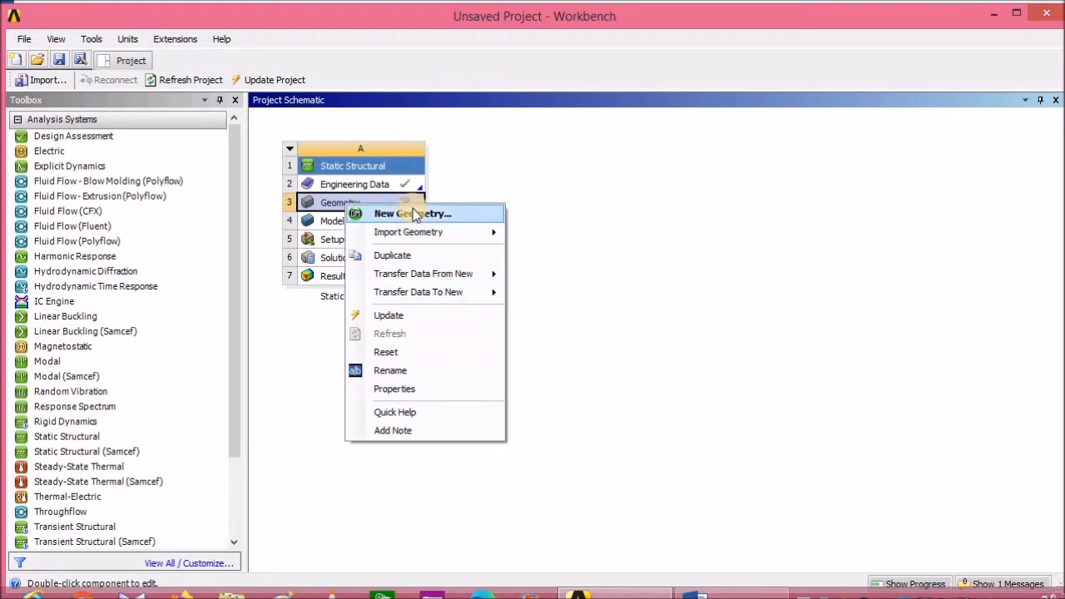
{"action": "left_click", "coordinate": [582, 351]}
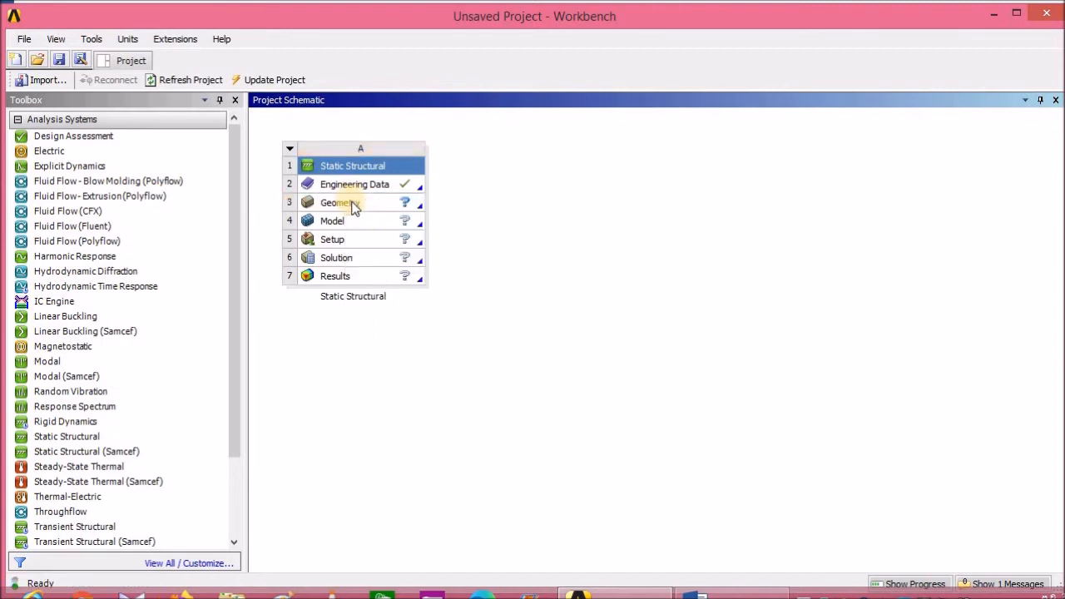
Open the Static Structural system's Geometry in DesignModeler, allowing AnsysWB Module through the firewall on public networks
{"action": "double_click", "coordinate": [353, 206]}
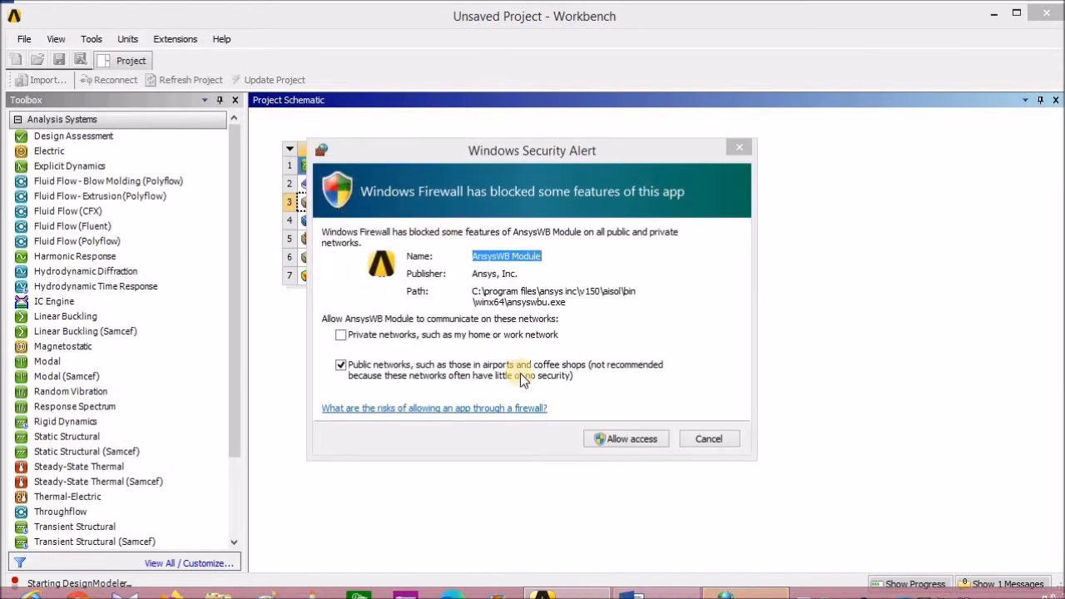
{"action": "left_click", "coordinate": [614, 440]}
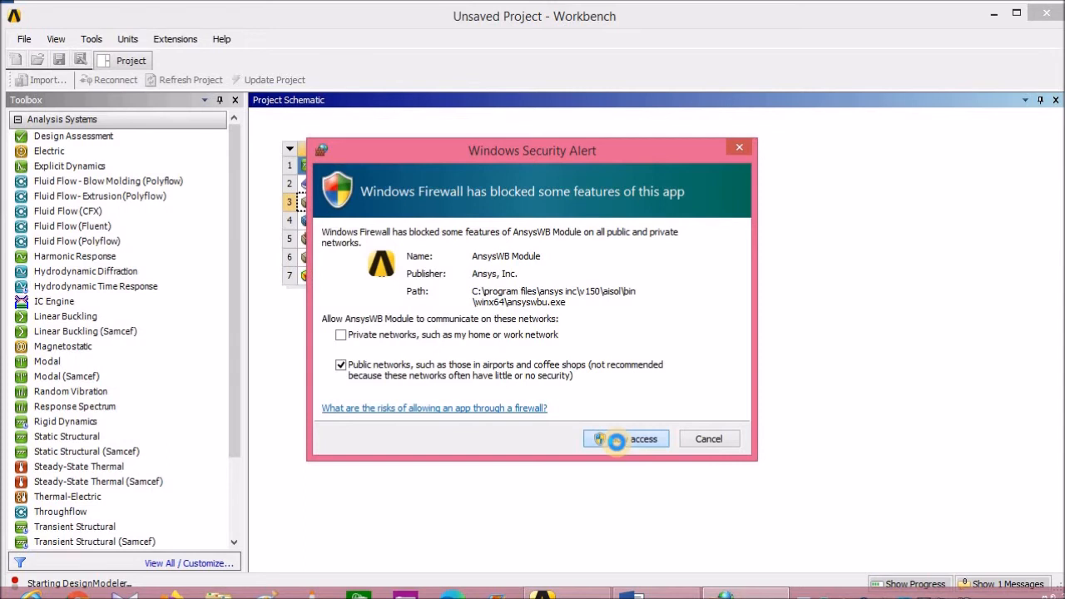
{"action": "left_click", "coordinate": [618, 446]}
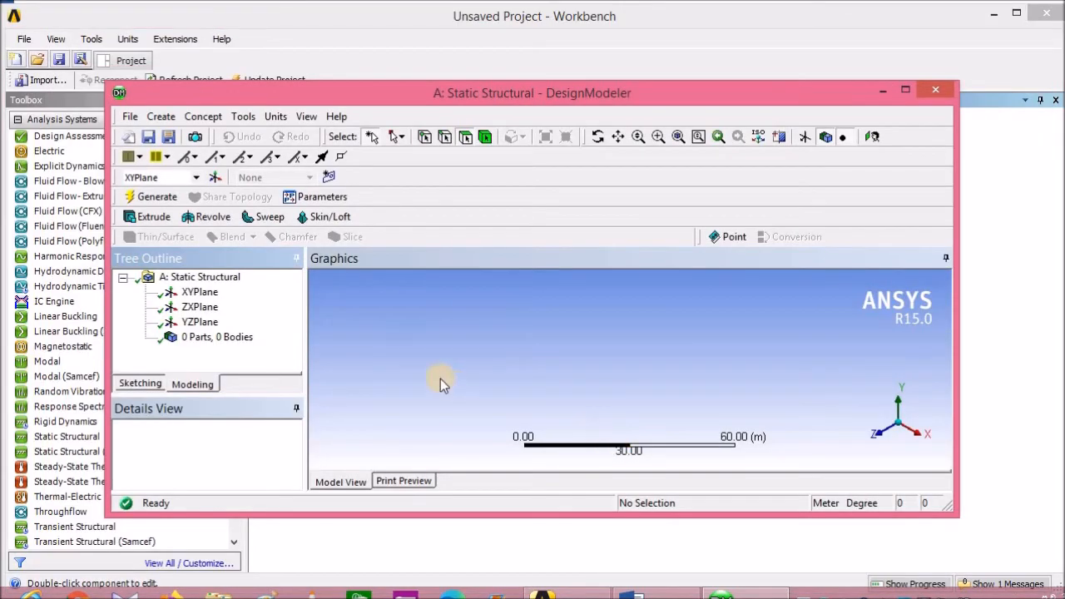
Enlarge the DesignModeler window to cover the screen and make the Tree Outline pane slightly narrower
{"action": "left_click_drag", "start_coordinate": [334, 98], "coordinate": [315, 67]}
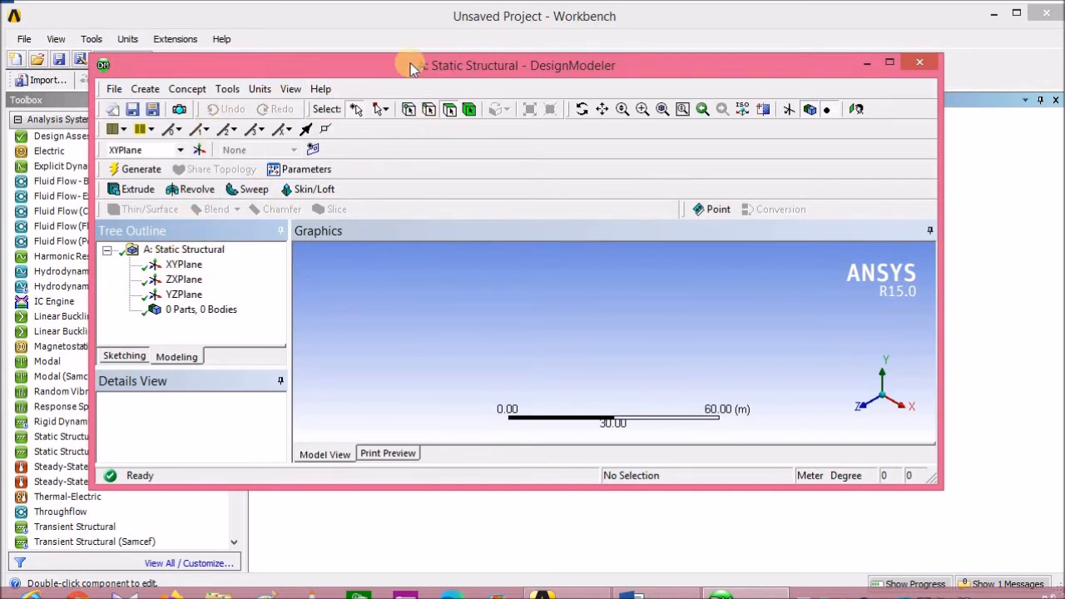
{"action": "left_click", "coordinate": [891, 64]}
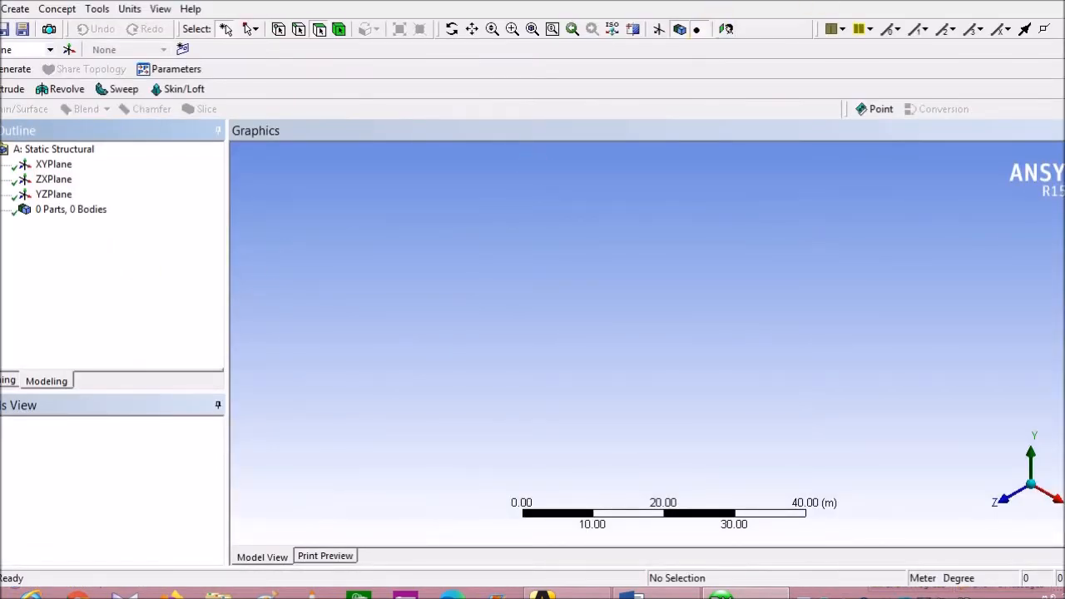
{"action": "left_click", "coordinate": [1053, 2]}
{"action": "left_click_drag", "start_coordinate": [569, 54], "coordinate": [483, 8]}
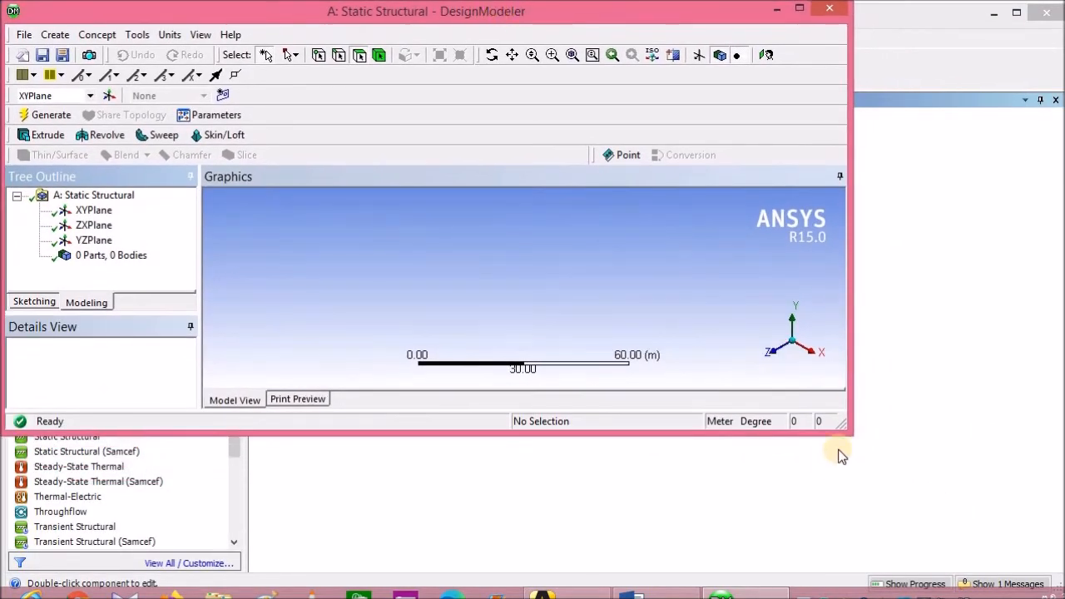
{"action": "left_click_drag", "start_coordinate": [847, 429], "coordinate": [1059, 583]}
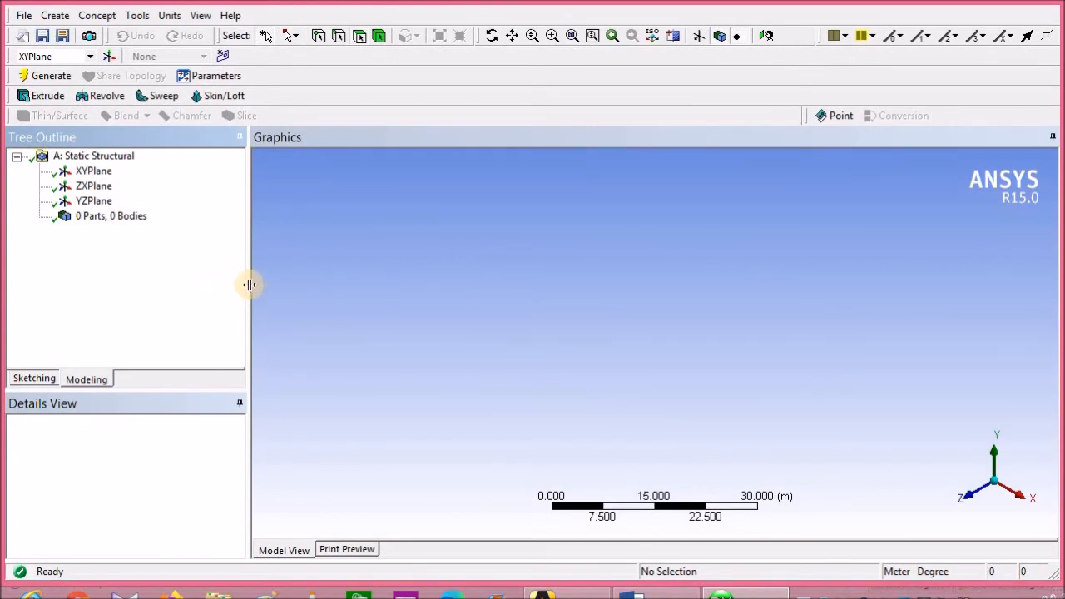
{"action": "left_click_drag", "start_coordinate": [248, 283], "coordinate": [216, 280]}
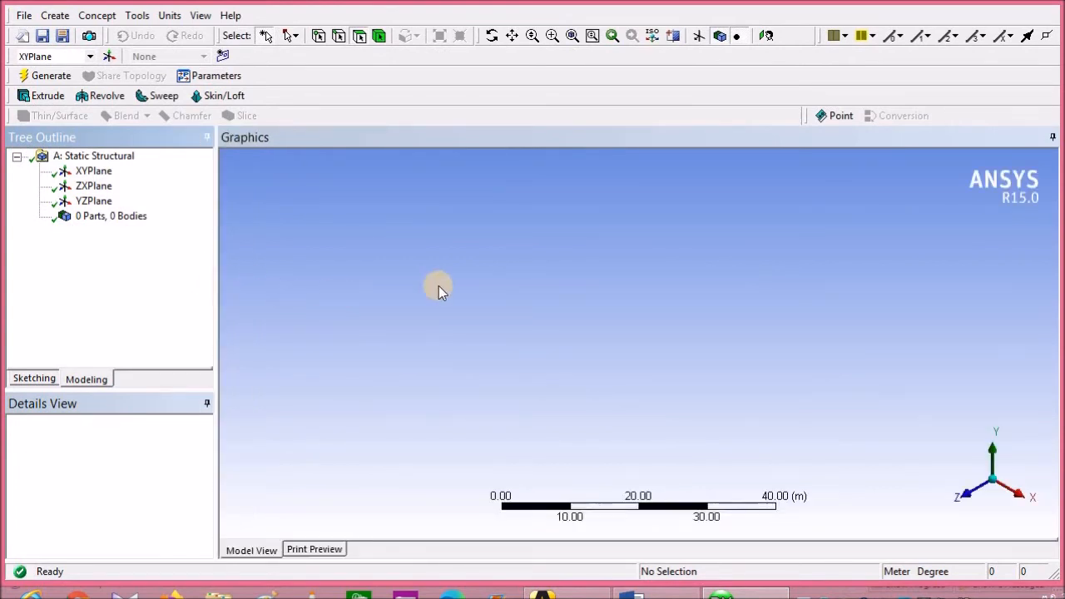
Look over the Sketching and Modeling modes, check the bracket's dimensions in the Word drawing, and return to DesignModeler
{"action": "left_click", "coordinate": [965, 492]}
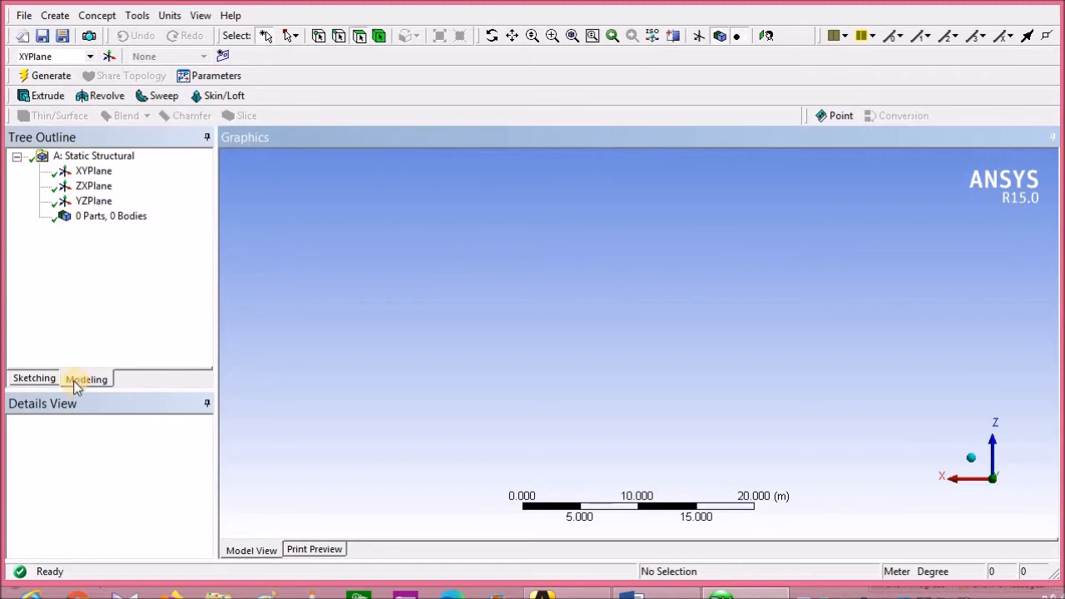
{"action": "left_click", "coordinate": [27, 379]}
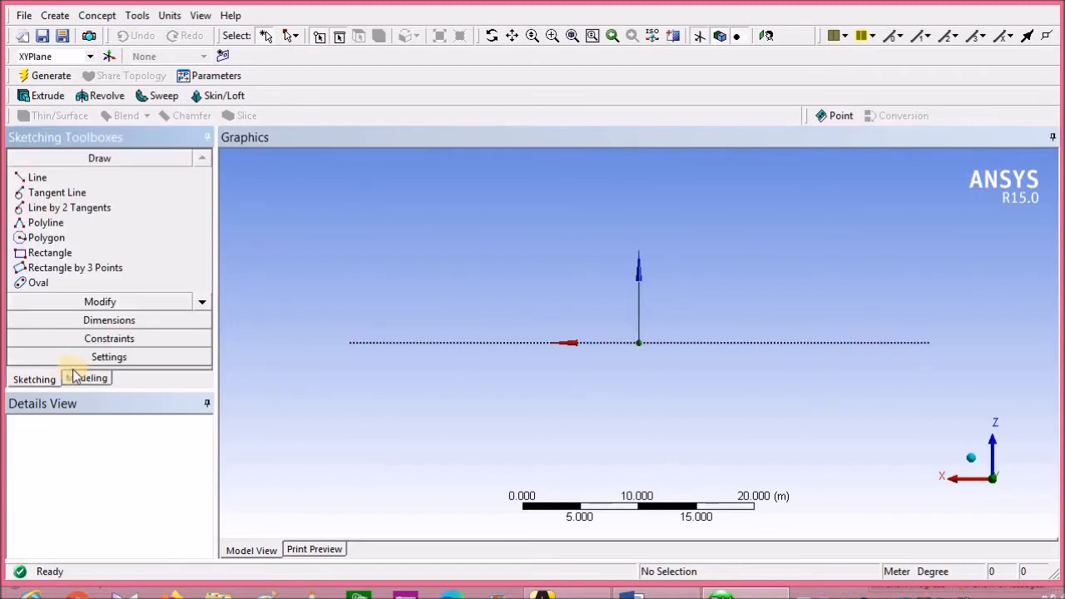
{"action": "left_click", "coordinate": [84, 378]}
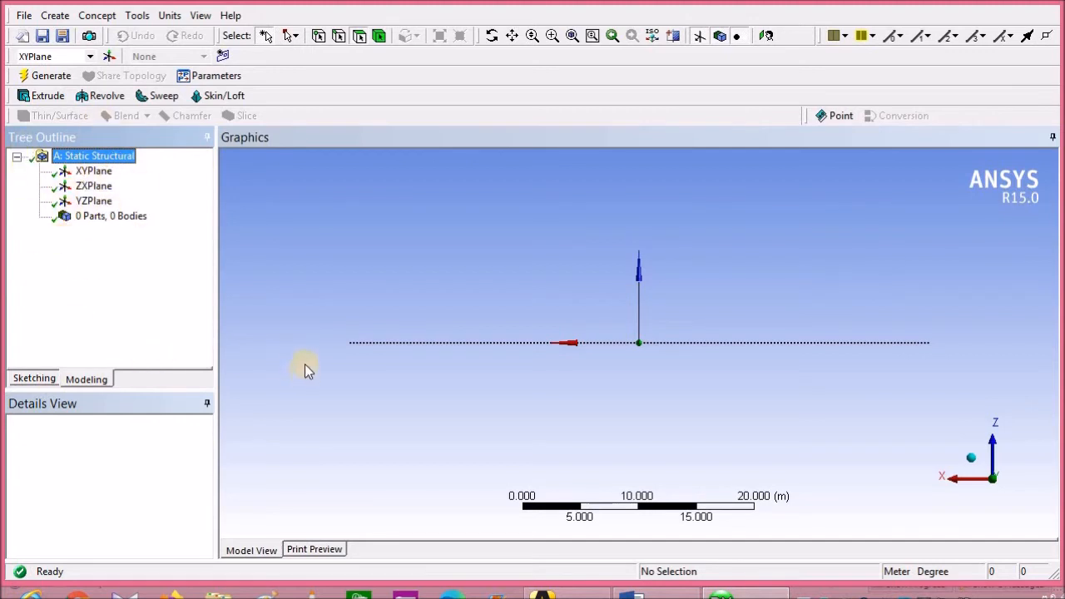
{"action": "left_click", "coordinate": [633, 592]}
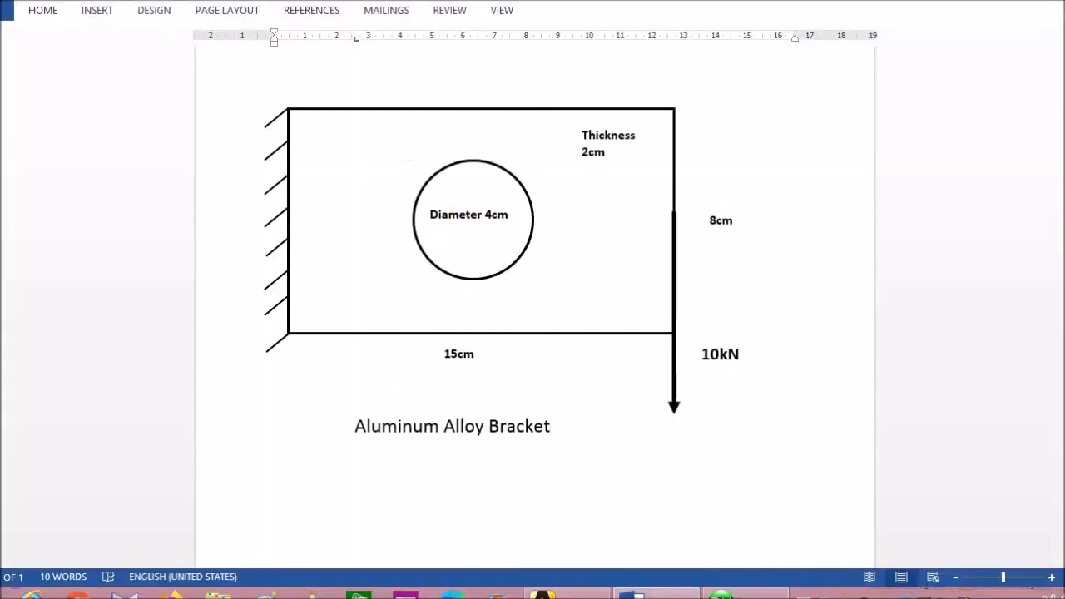
{"action": "left_click", "coordinate": [721, 594]}
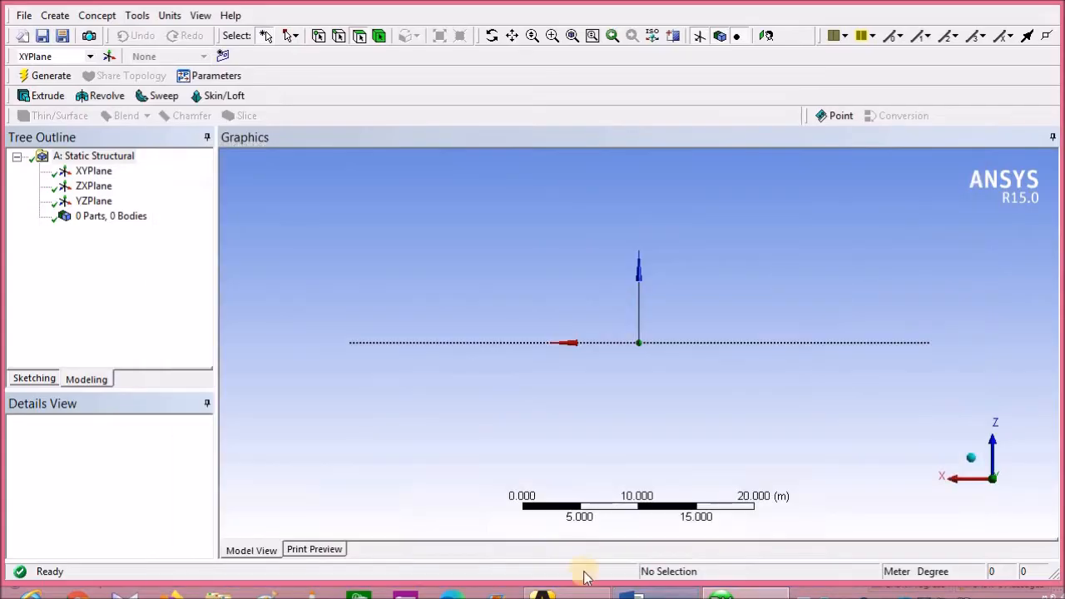
Select the XYPlane, orient the view to face it, and set the length unit to centimeters
{"action": "left_click", "coordinate": [94, 171]}
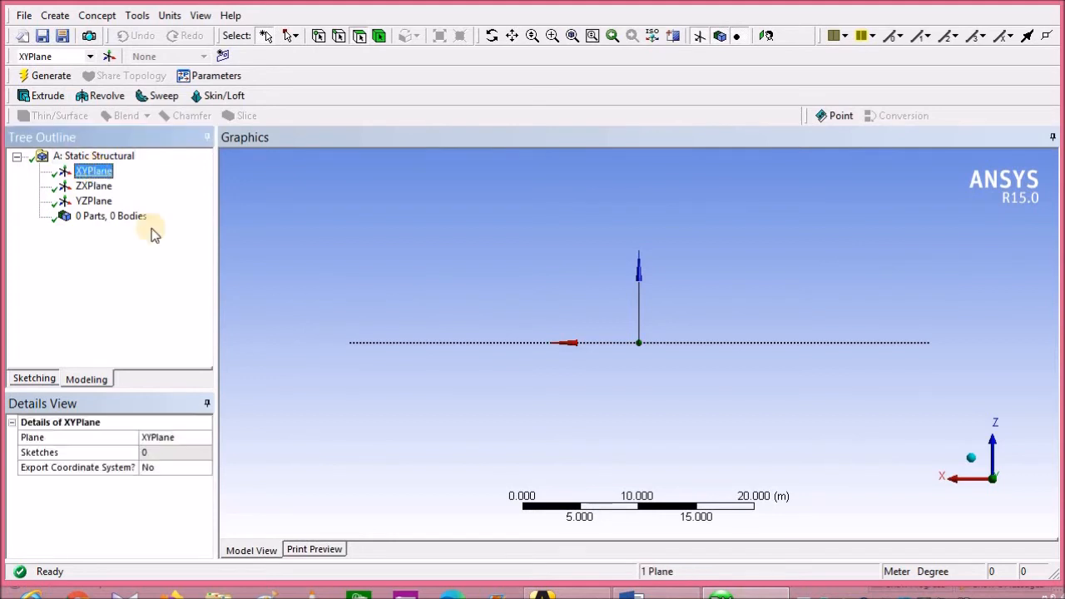
{"action": "left_click", "coordinate": [766, 36]}
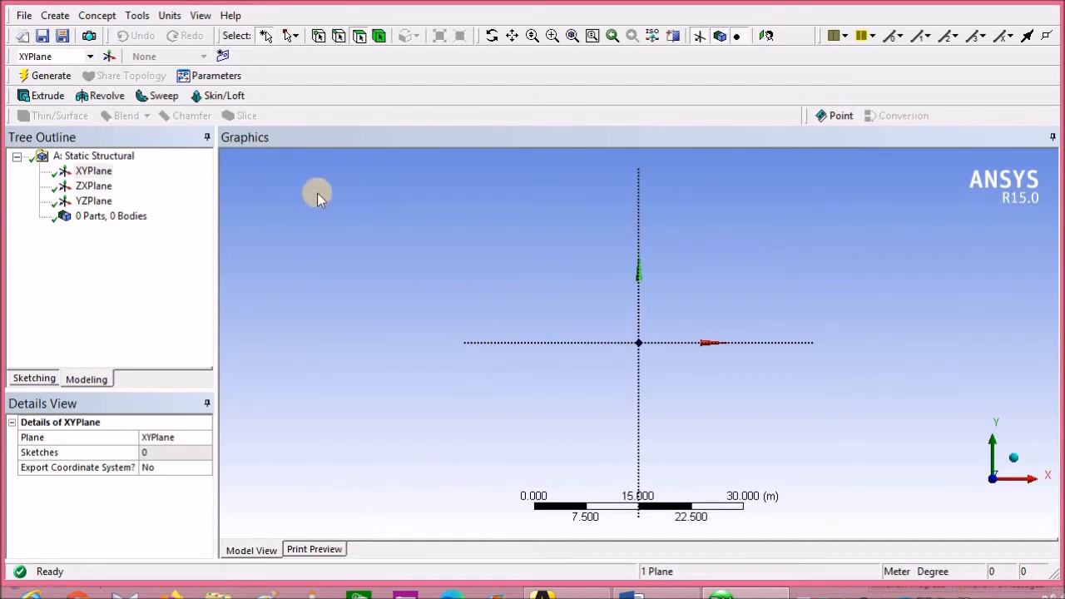
{"action": "left_click", "coordinate": [169, 17]}
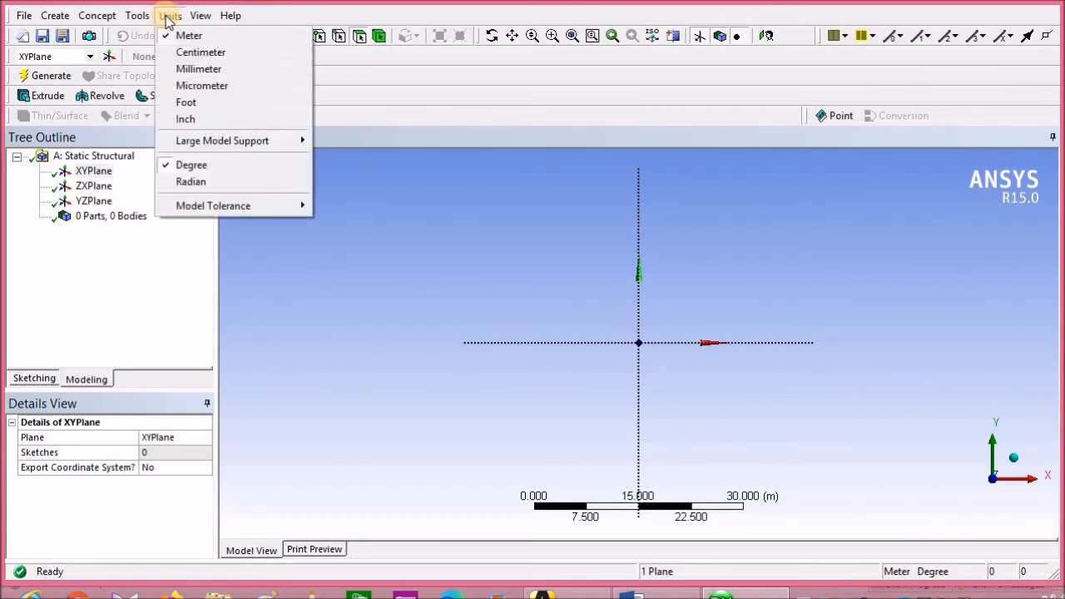
{"action": "left_click", "coordinate": [220, 53]}
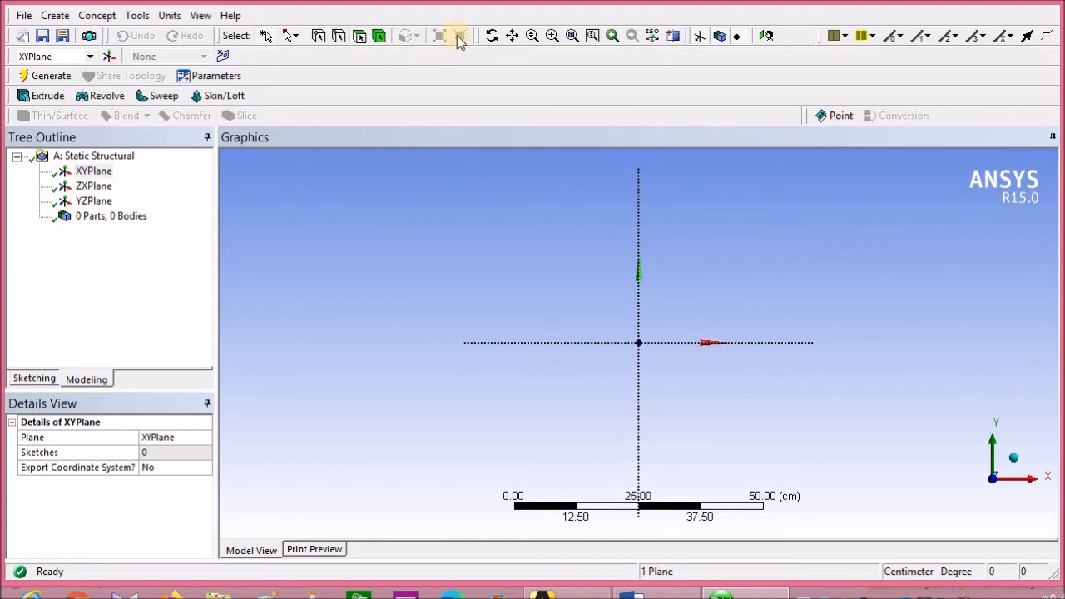
Sketch a rectangle about 63 cm wide and 36 cm high on the XYPlane, with its lower-left corner at the origin
{"action": "left_click", "coordinate": [511, 36]}
{"action": "left_click_drag", "start_coordinate": [585, 352], "coordinate": [429, 405]}
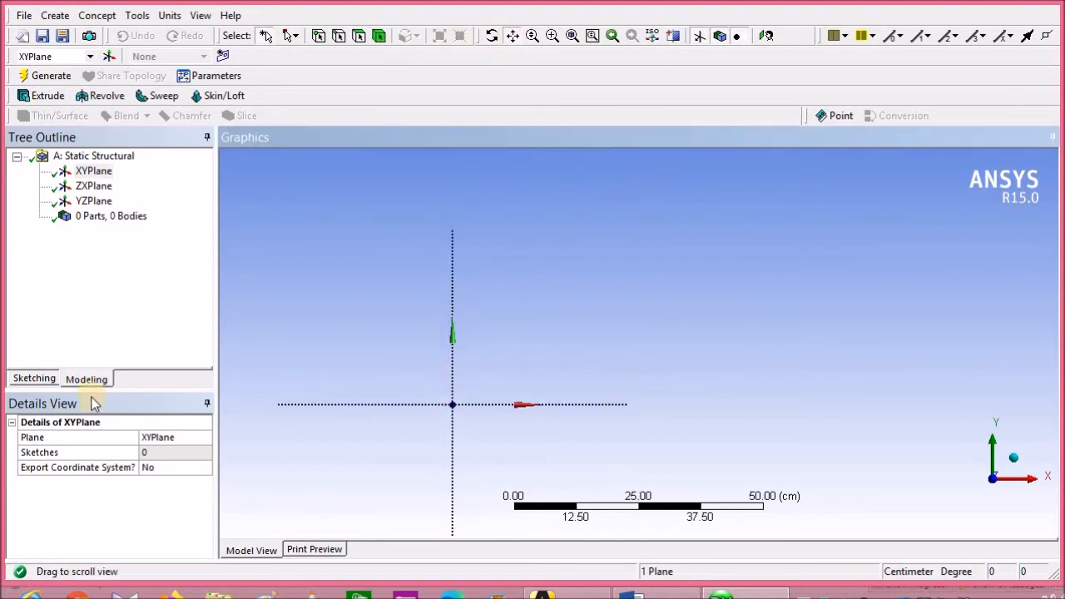
{"action": "left_click", "coordinate": [33, 378]}
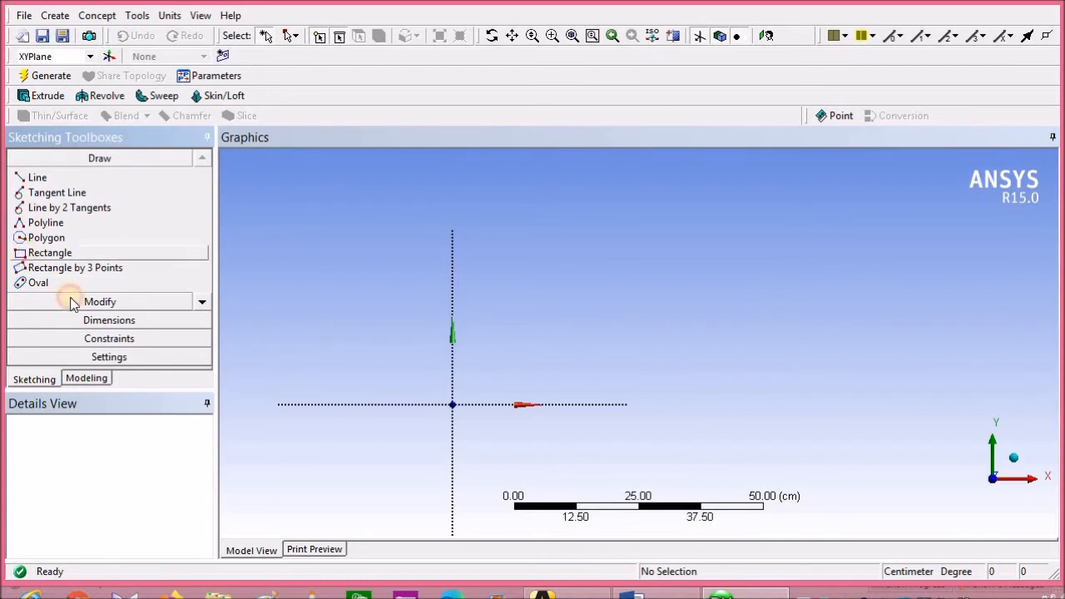
{"action": "left_click", "coordinate": [33, 258]}
{"action": "mouse_move", "coordinate": [452, 405]}
{"action": "left_mouse_down"}
{"action": "mouse_move", "coordinate": [554, 280]}
{"action": "mouse_move", "coordinate": [746, 259]}
{"action": "mouse_move", "coordinate": [768, 227]}
{"action": "left_mouse_up"}
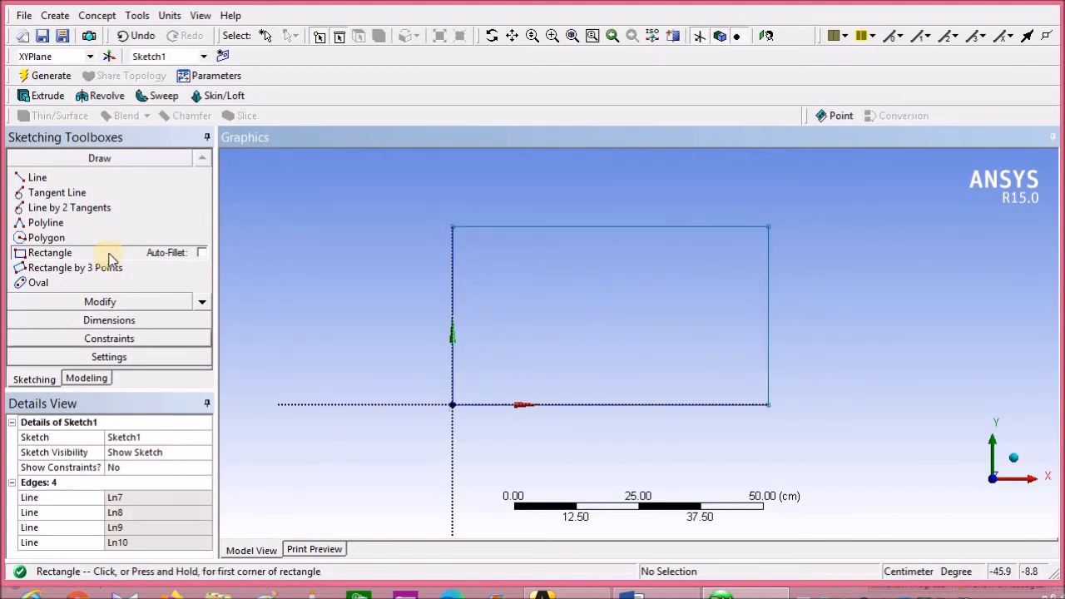
Add a vertical dimension between the rectangle's top and bottom edges and set it to 8 cm
{"action": "left_click", "coordinate": [117, 323]}
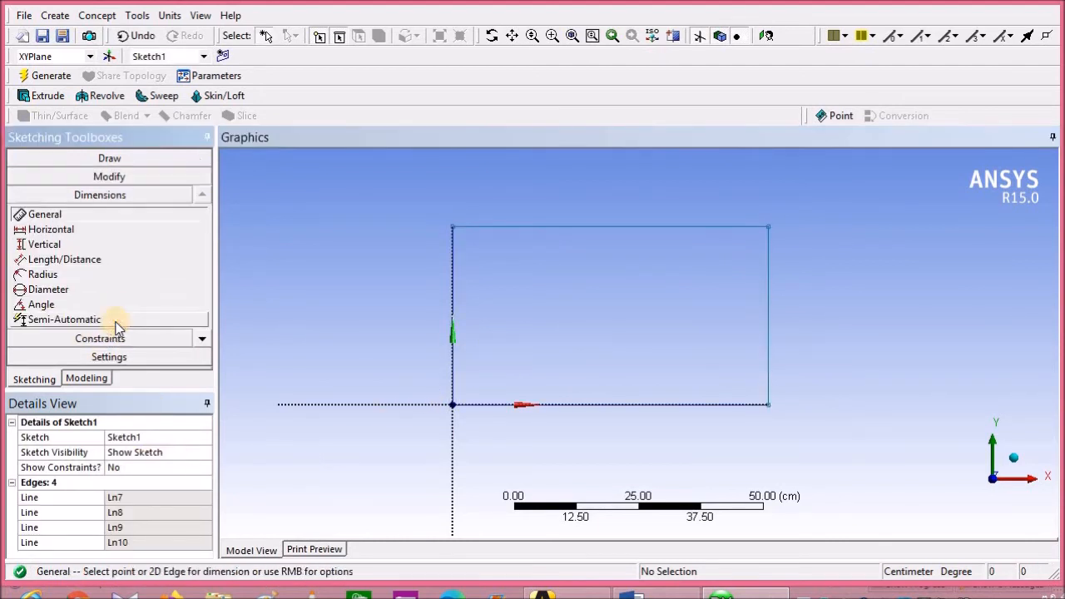
{"action": "left_click", "coordinate": [46, 243]}
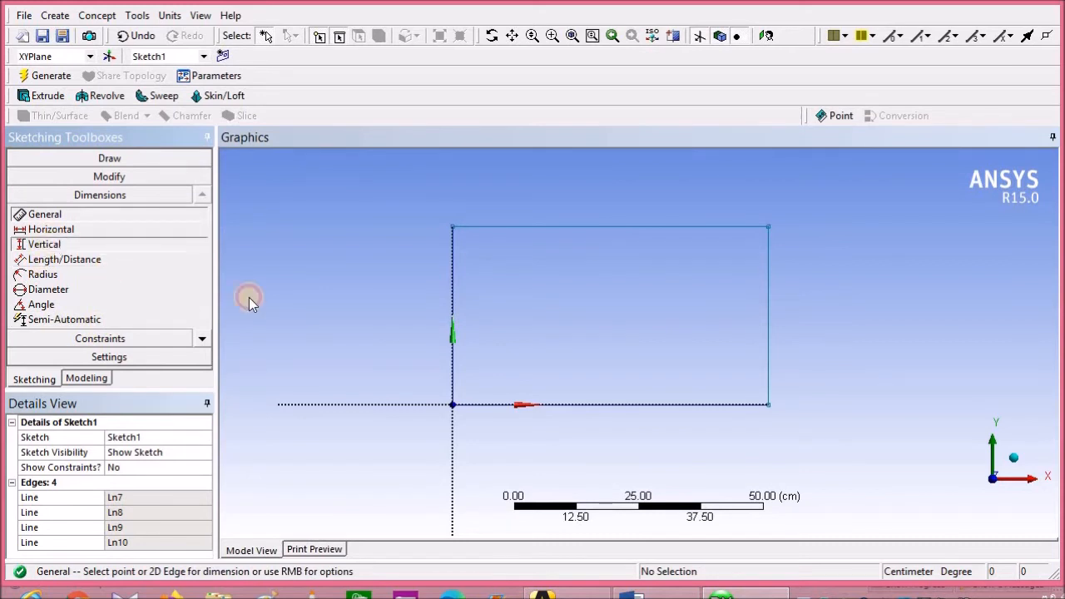
{"action": "left_click", "coordinate": [491, 232]}
{"action": "left_click", "coordinate": [490, 404]}
{"action": "left_click", "coordinate": [356, 406]}
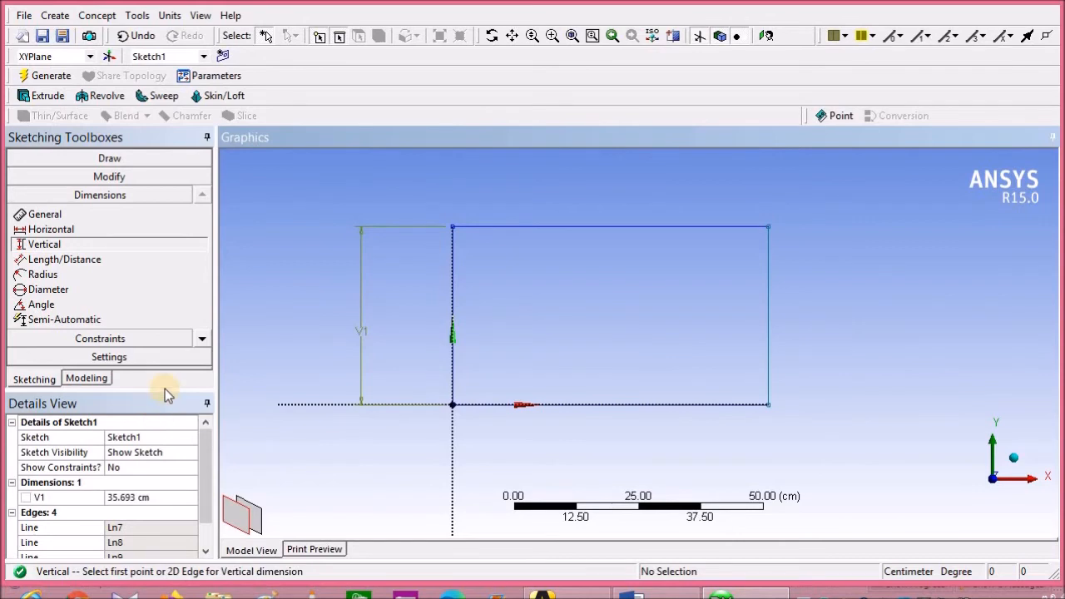
{"action": "left_click_drag", "start_coordinate": [164, 391], "coordinate": [162, 356]}
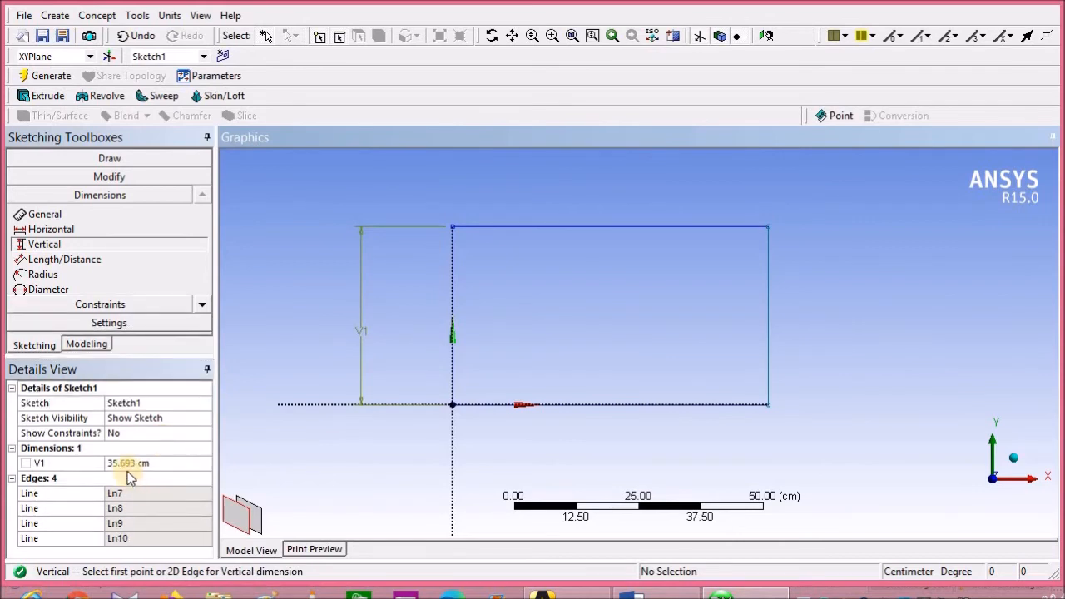
{"action": "left_click", "coordinate": [127, 463]}
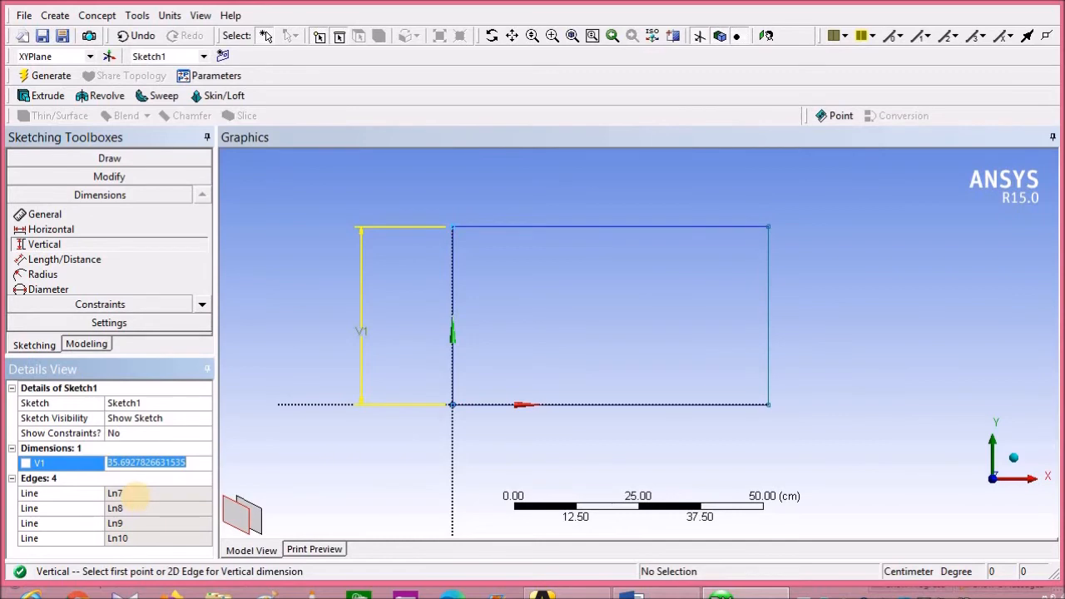
{"action": "type", "text": "8"}
{"action": "left_click", "coordinate": [137, 497]}
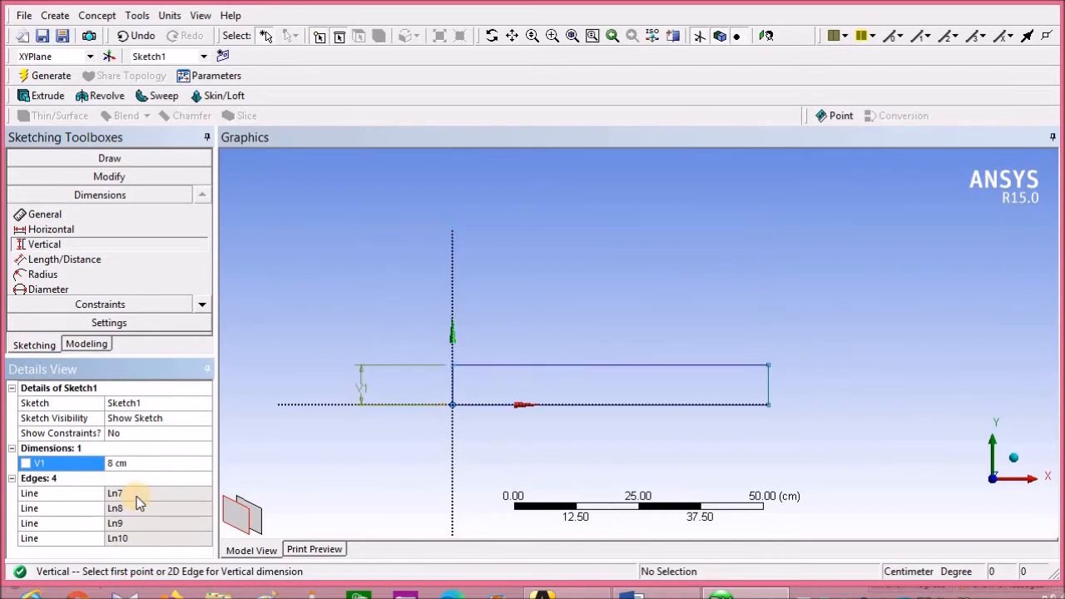
Add a horizontal dimension between the rectangle's left and right edges and set it to 15 cm
{"action": "left_click", "coordinate": [52, 233]}
{"action": "left_click", "coordinate": [452, 383]}
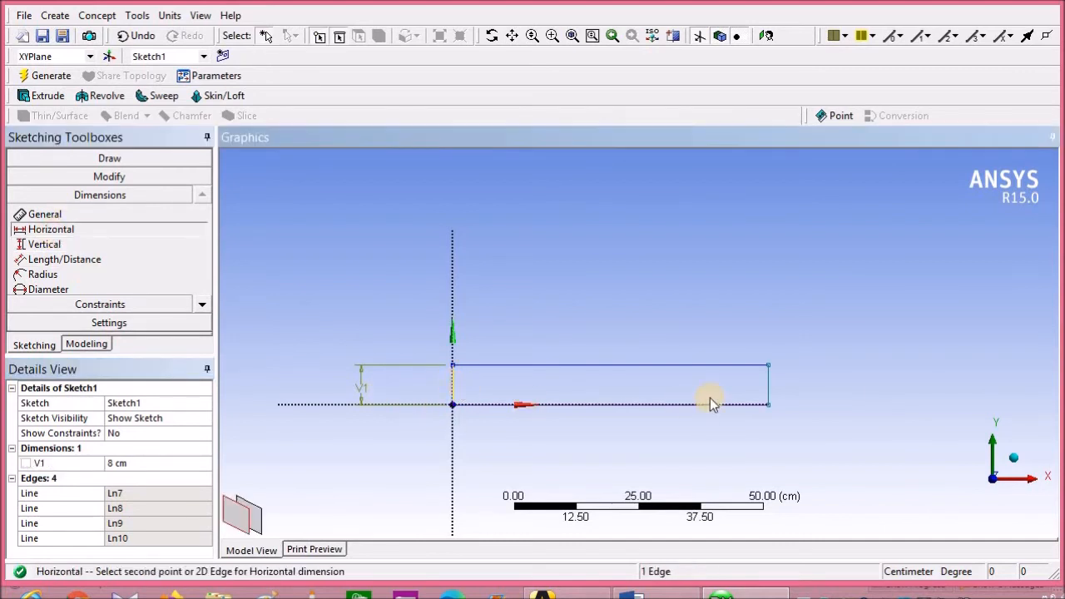
{"action": "left_click", "coordinate": [767, 389]}
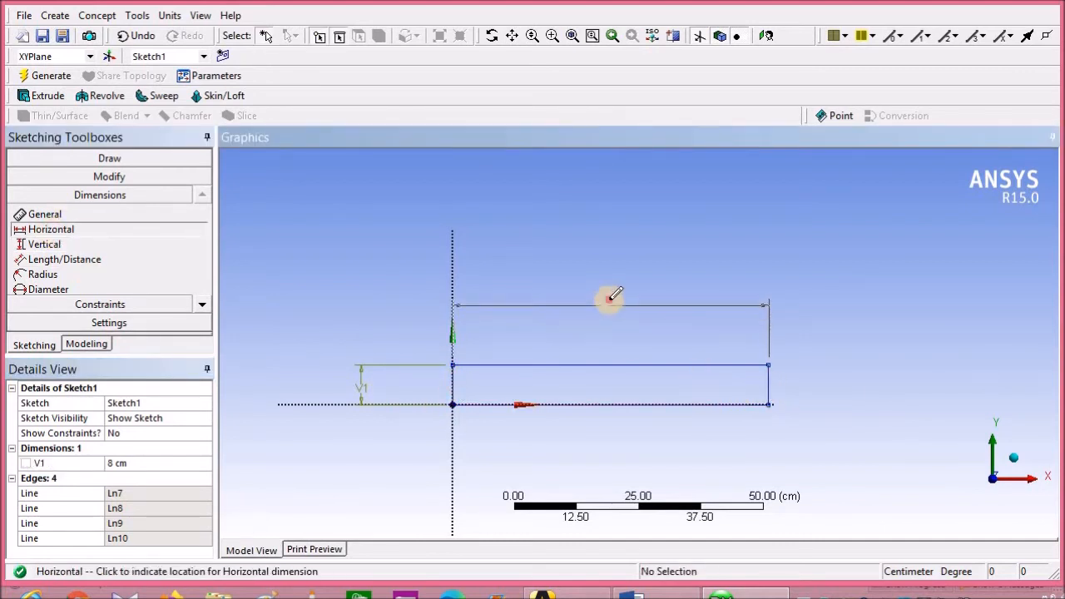
{"action": "left_click", "coordinate": [610, 300]}
{"action": "left_click", "coordinate": [135, 463]}
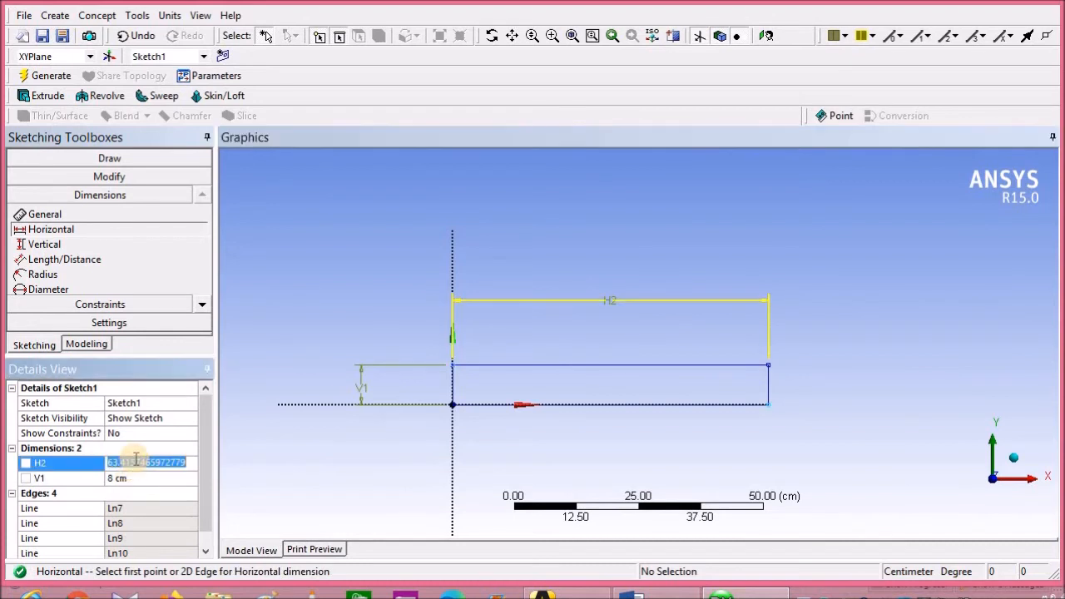
{"action": "type", "text": "15"}
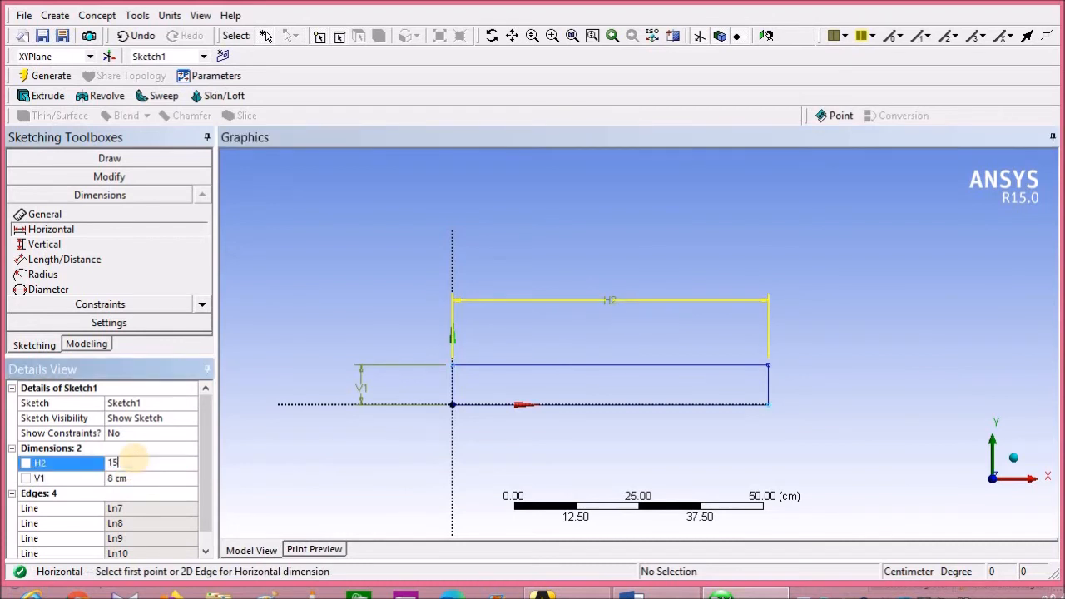
{"action": "key", "text": "Return"}
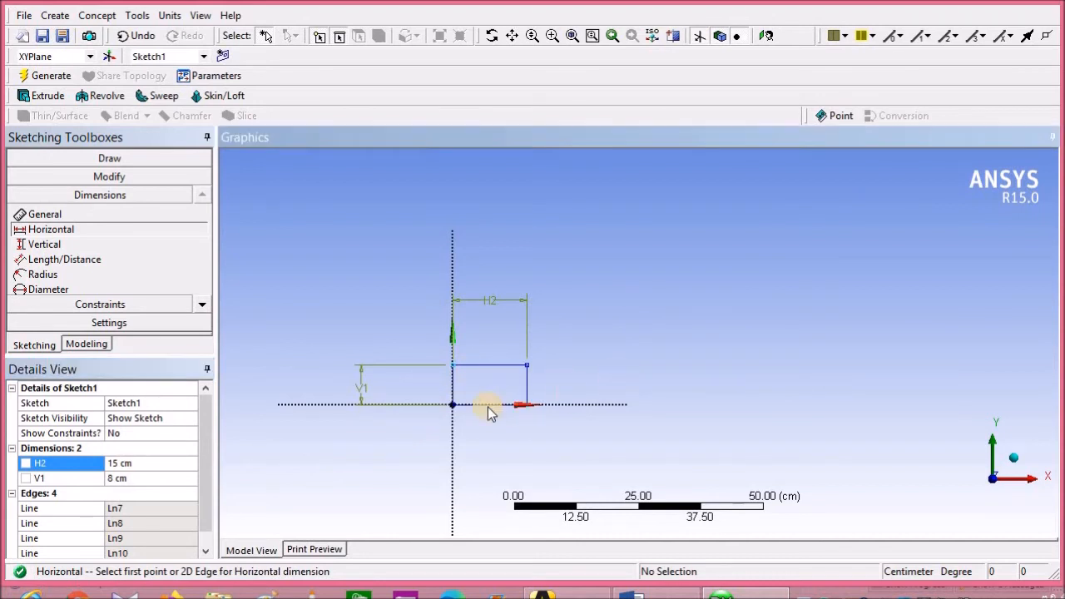
Sketch a circle about 4.4 cm in diameter near the middle of the rectangle
{"action": "scroll", "coordinate": [492, 409], "scroll_direction": "up", "scroll_amount": 2}
{"action": "scroll", "coordinate": [450, 168], "scroll_direction": "up", "scroll_amount": 1}
{"action": "left_click", "coordinate": [512, 36]}
{"action": "mouse_move", "coordinate": [344, 433]}
{"action": "left_mouse_down"}
{"action": "mouse_move", "coordinate": [533, 326]}
{"action": "mouse_move", "coordinate": [546, 342]}
{"action": "left_mouse_up"}
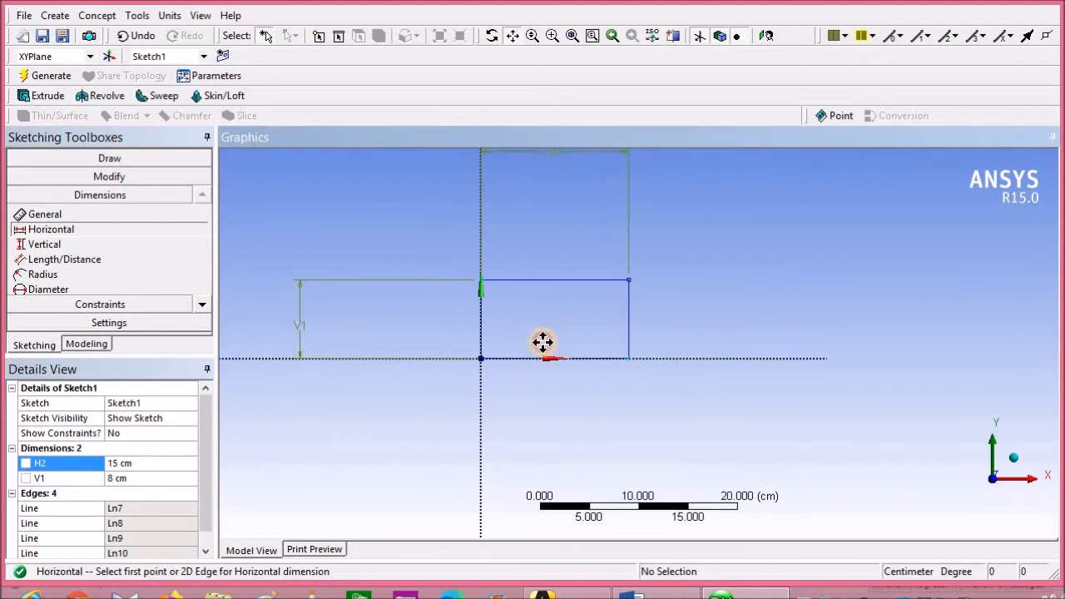
{"action": "scroll", "coordinate": [542, 342], "scroll_direction": "up", "scroll_amount": 2}
{"action": "left_click_drag", "start_coordinate": [476, 321], "coordinate": [575, 361]}
{"action": "scroll", "coordinate": [575, 361], "scroll_direction": "up", "scroll_amount": 1}
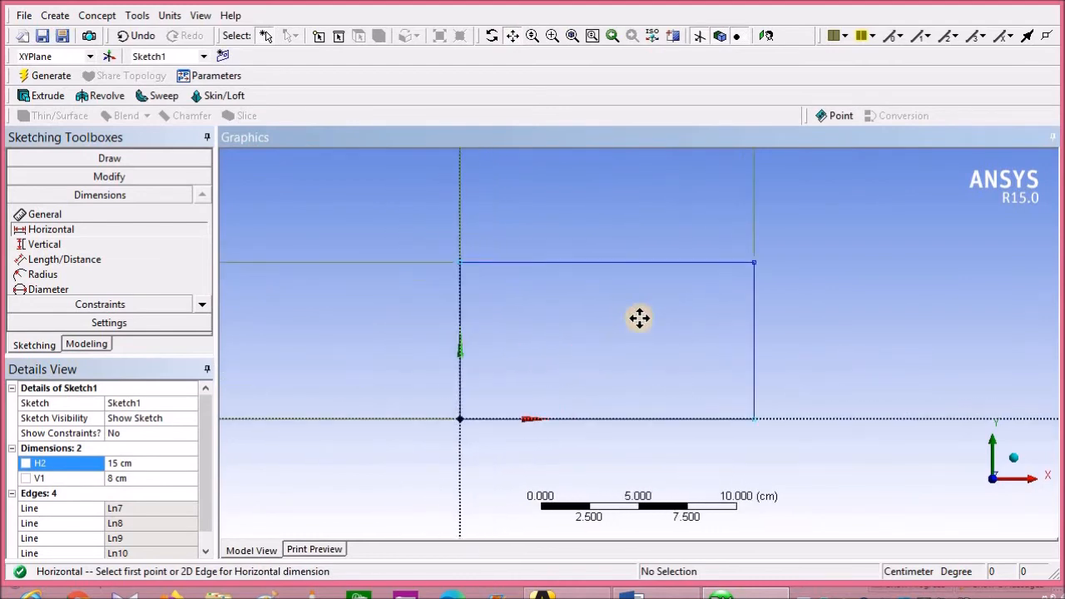
{"action": "left_click_drag", "start_coordinate": [581, 322], "coordinate": [566, 311]}
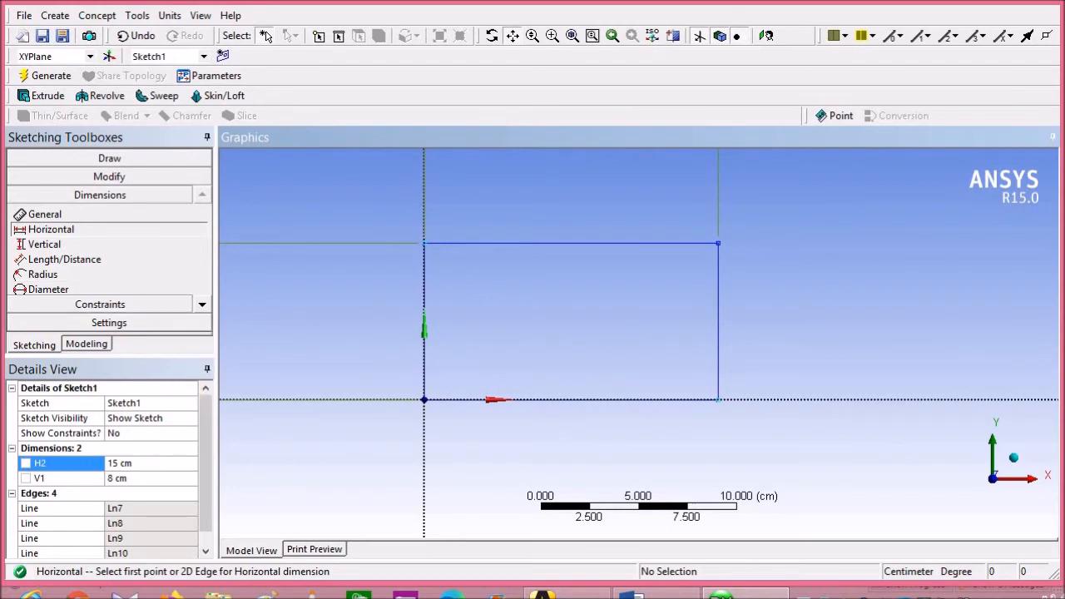
{"action": "left_click", "coordinate": [109, 158]}
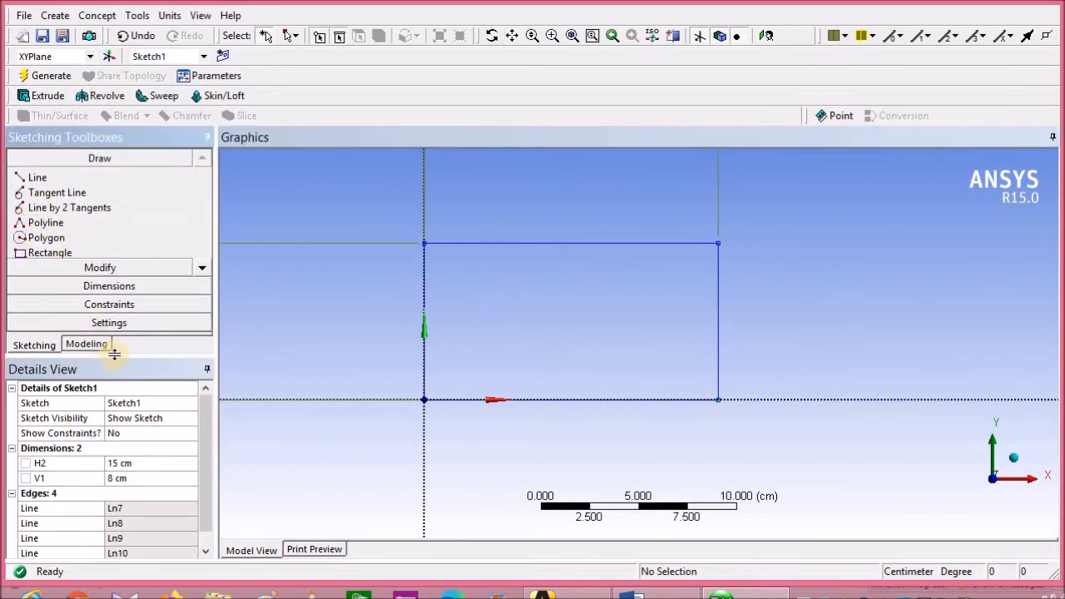
{"action": "left_click_drag", "start_coordinate": [166, 357], "coordinate": [150, 449]}
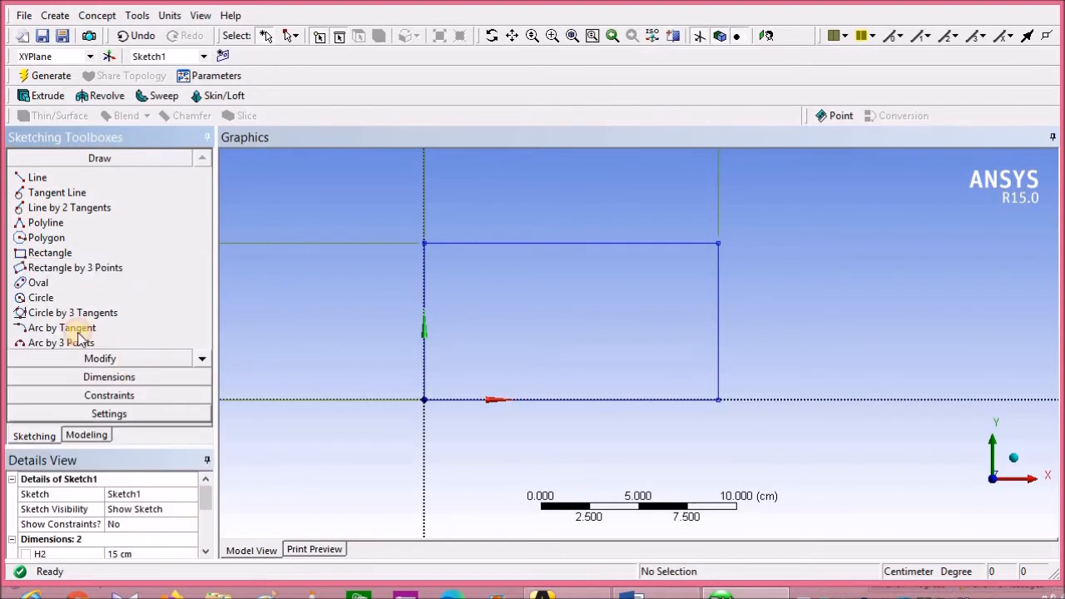
{"action": "left_click", "coordinate": [39, 296]}
{"action": "left_click", "coordinate": [576, 322]}
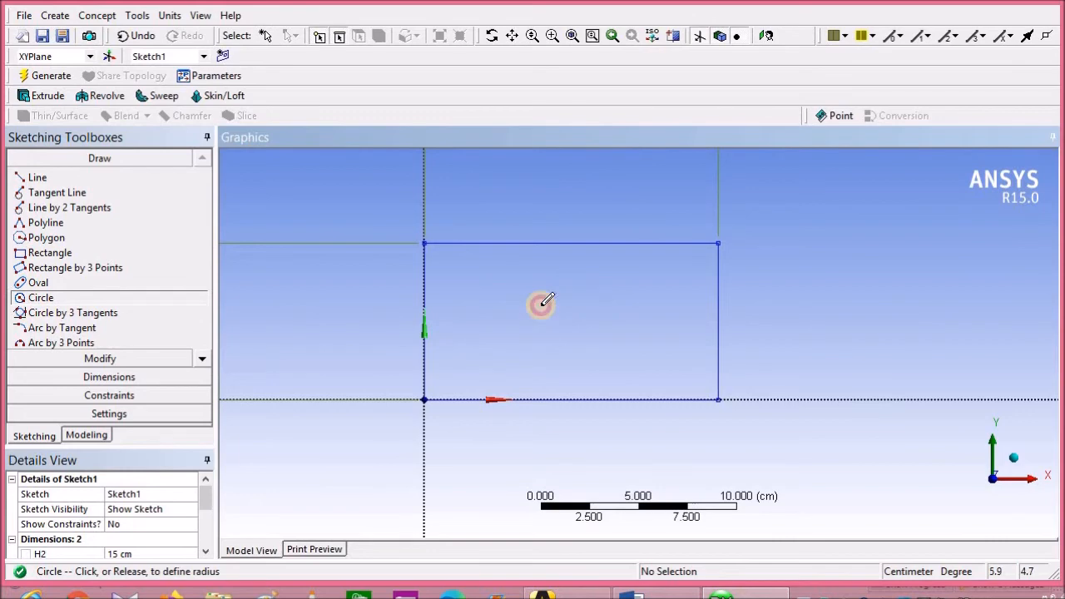
{"action": "left_click", "coordinate": [540, 302]}
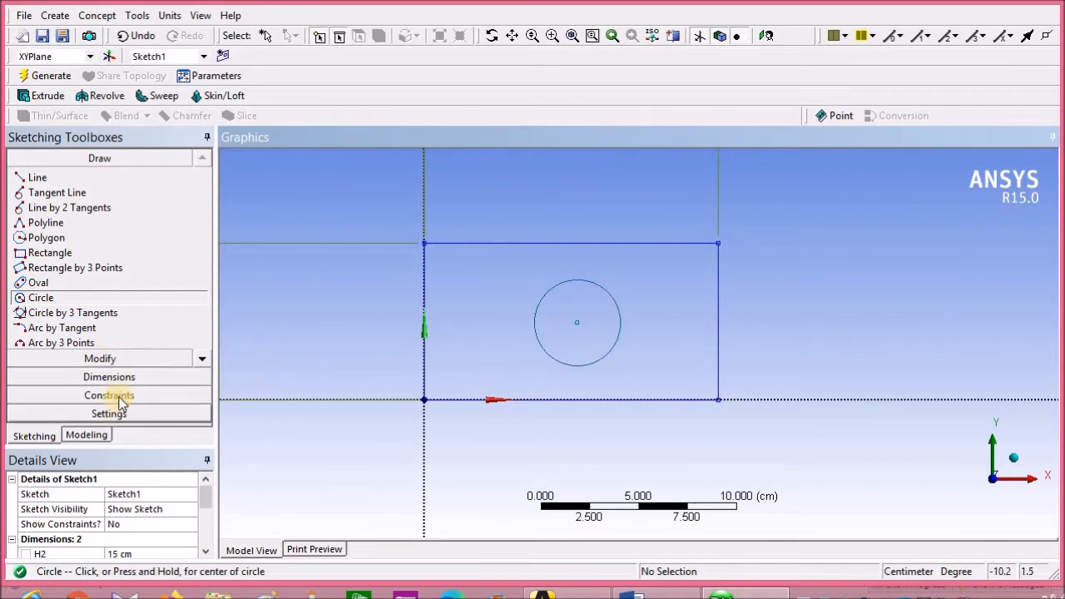
Add a diameter dimension to the circle and set it to 4 cm
{"action": "left_click", "coordinate": [138, 376]}
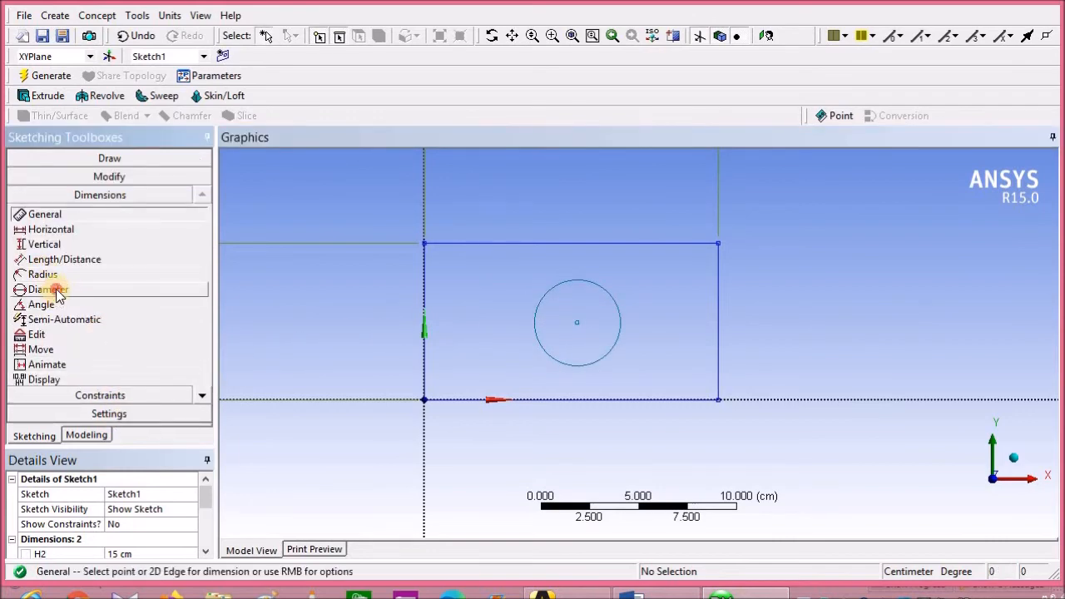
{"action": "left_click", "coordinate": [58, 289]}
{"action": "left_click", "coordinate": [522, 161]}
{"action": "left_click", "coordinate": [131, 554]}
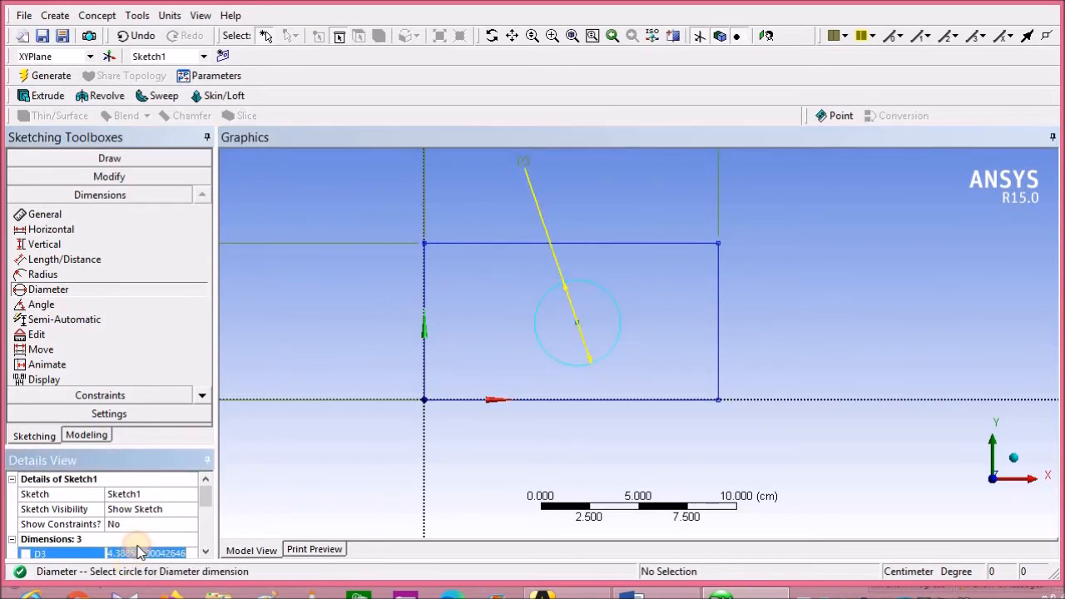
{"action": "type", "text": "4"}
{"action": "key", "text": "Return"}
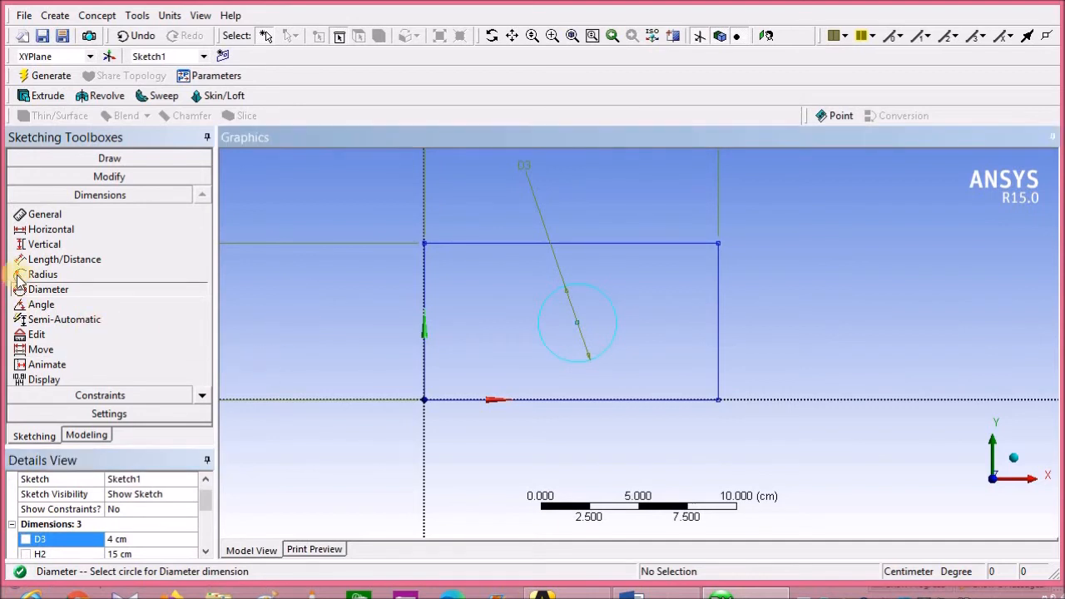
Add a horizontal dimension from the rectangle's left edge to the circle's centre and set it to 7.5 cm
{"action": "left_click", "coordinate": [51, 230]}
{"action": "left_click", "coordinate": [424, 366]}
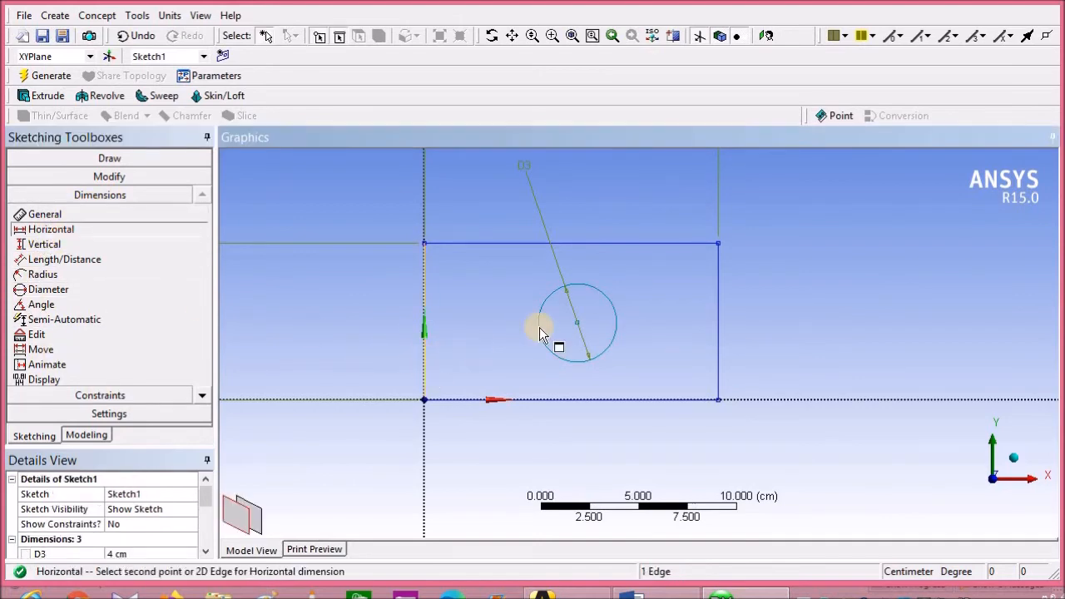
{"action": "left_click", "coordinate": [579, 323]}
{"action": "left_click", "coordinate": [511, 441]}
{"action": "left_click_drag", "start_coordinate": [127, 448], "coordinate": [133, 358]}
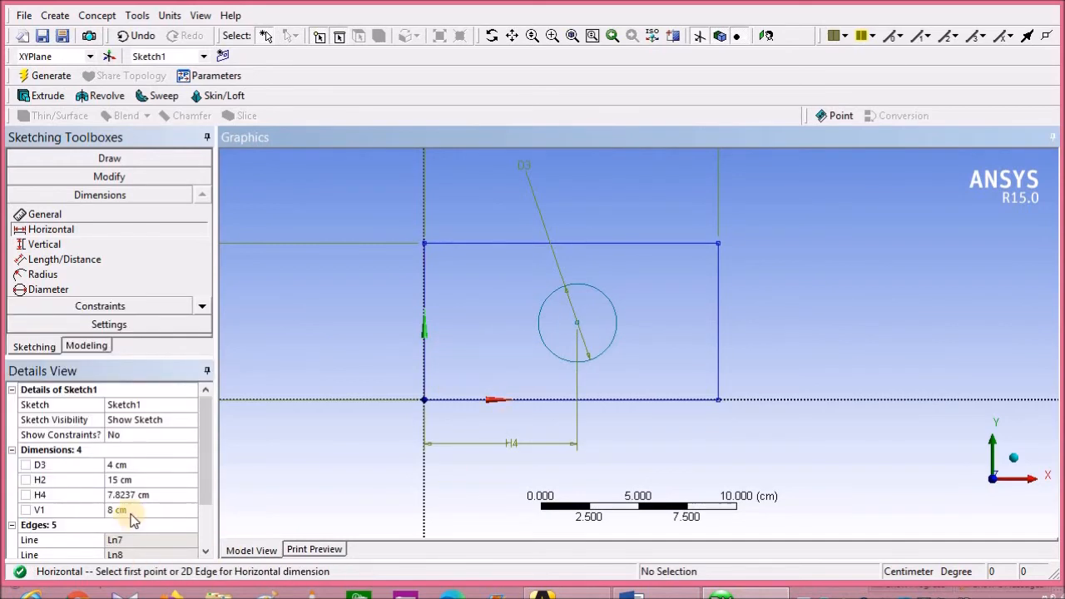
{"action": "left_click", "coordinate": [137, 494]}
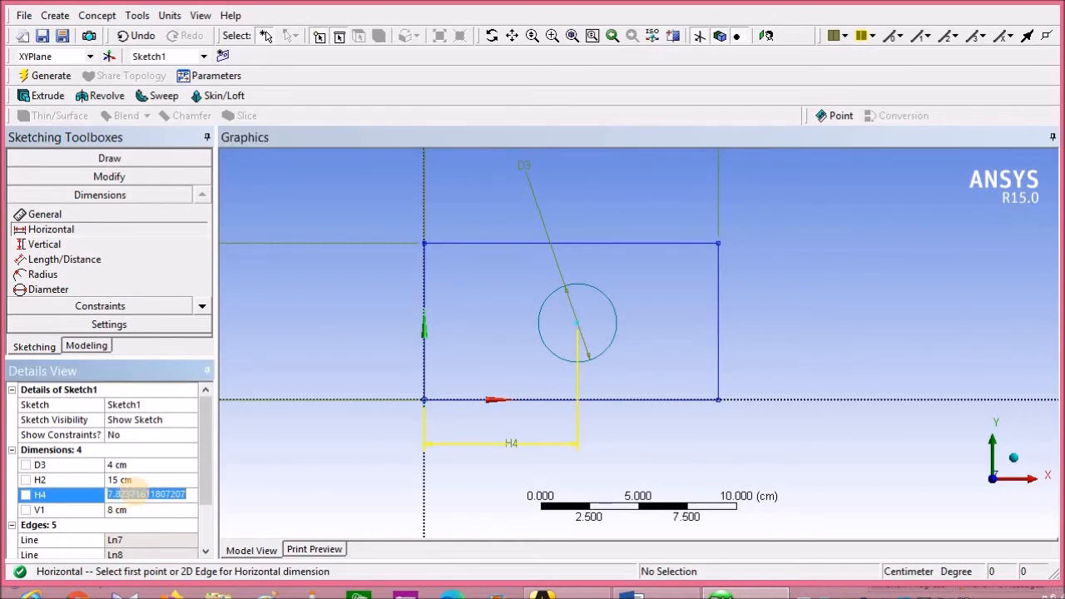
{"action": "type", "text": "7.5"}
{"action": "key", "text": "Return"}
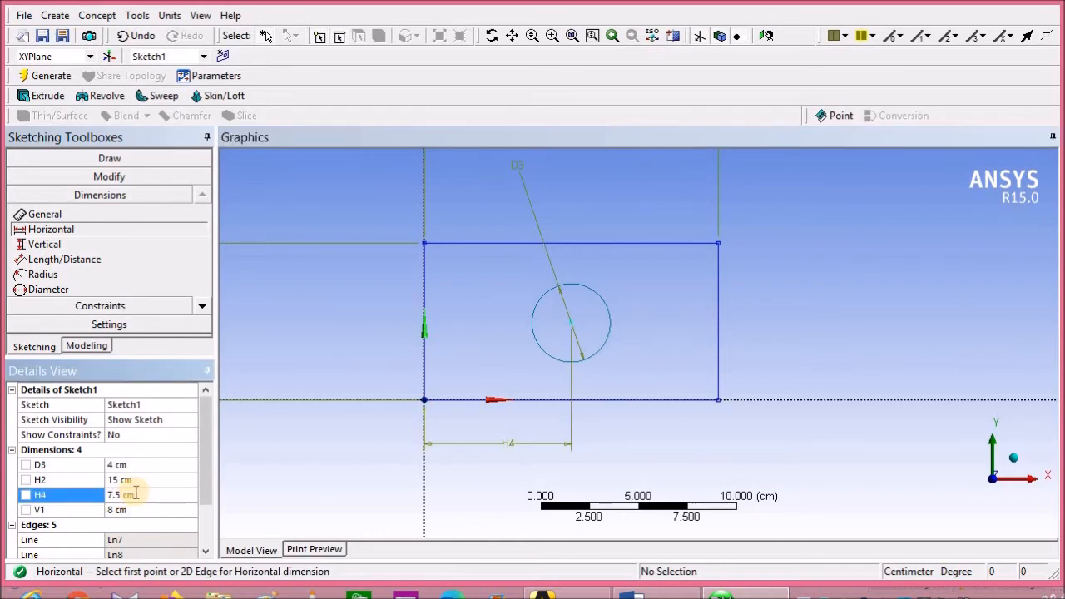
Add a vertical dimension between the circle's centre and the rectangle's top edge and set it to 4 cm
{"action": "left_click", "coordinate": [42, 244]}
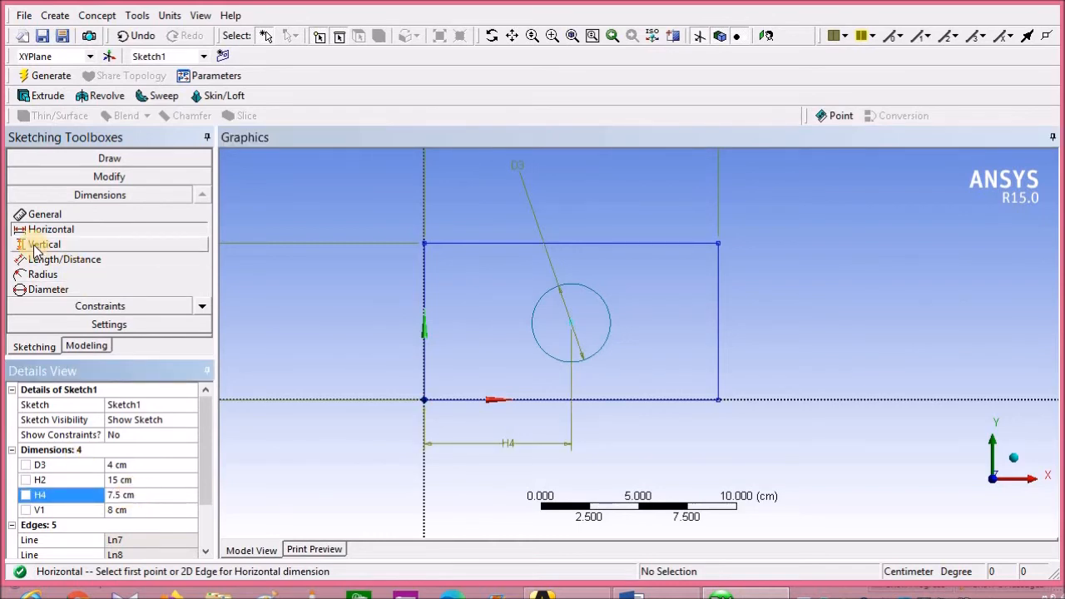
{"action": "left_click", "coordinate": [571, 324]}
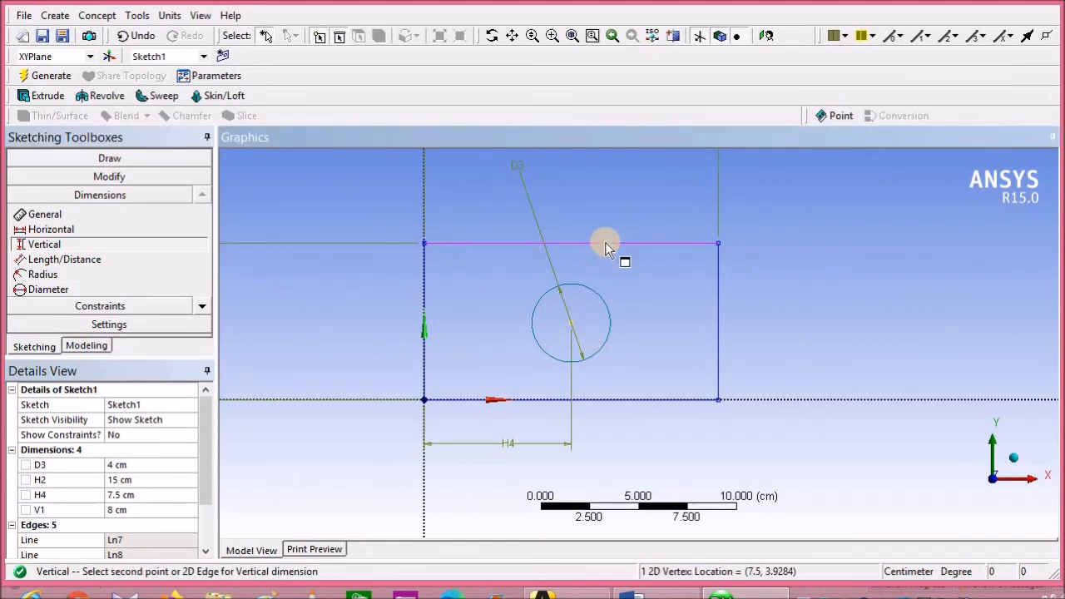
{"action": "left_click", "coordinate": [604, 243]}
{"action": "left_click", "coordinate": [344, 279]}
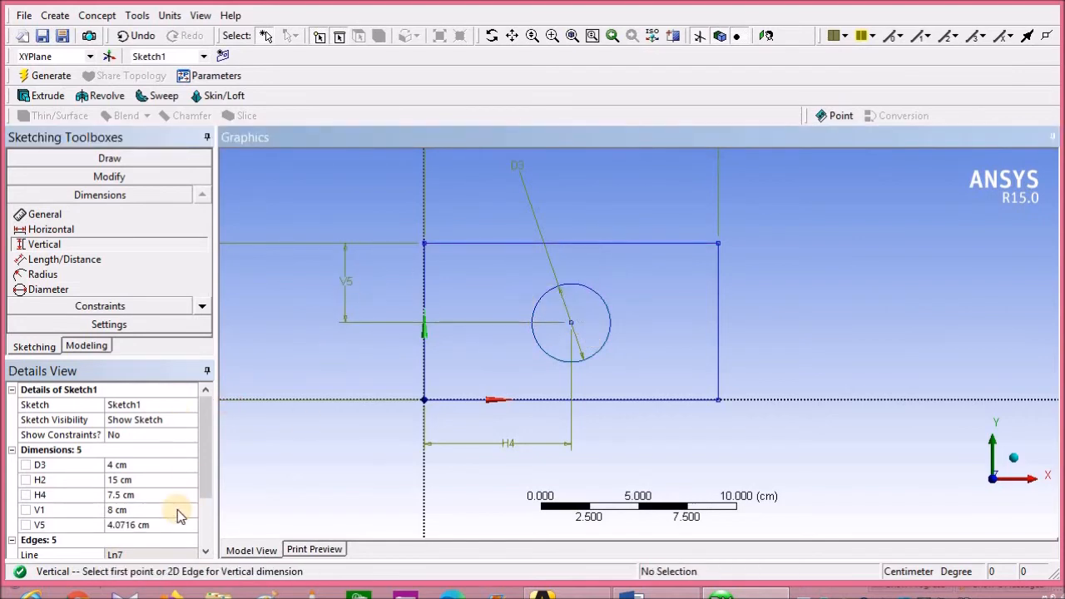
{"action": "left_click", "coordinate": [135, 524]}
{"action": "type", "text": "4"}
{"action": "key", "text": "Return"}
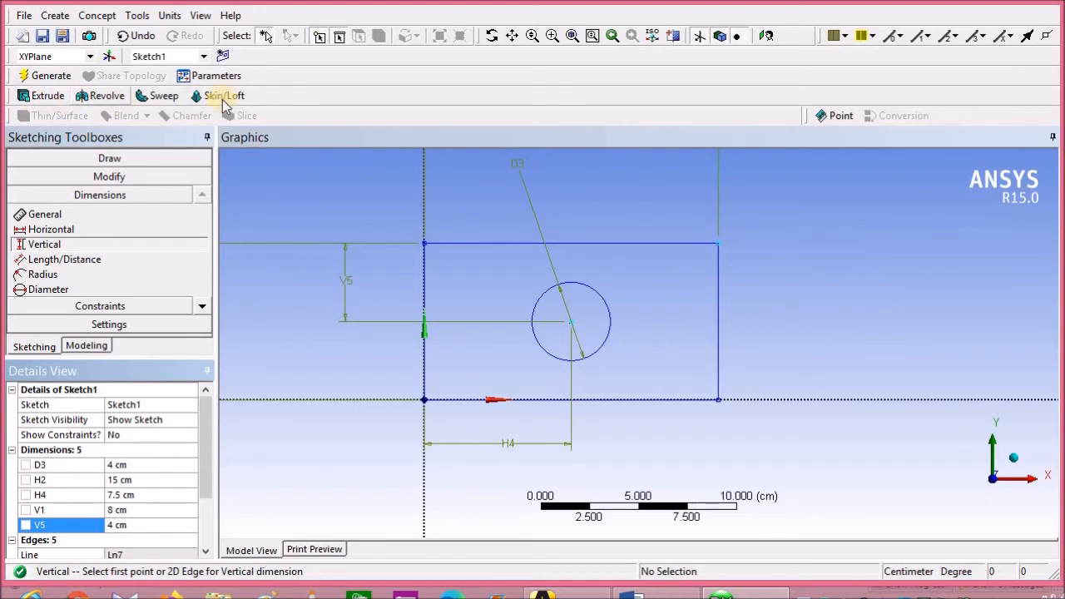
Extrude Sketch1 to a depth of 2 cm with Add Material and generate the solid
{"action": "left_click", "coordinate": [44, 96]}
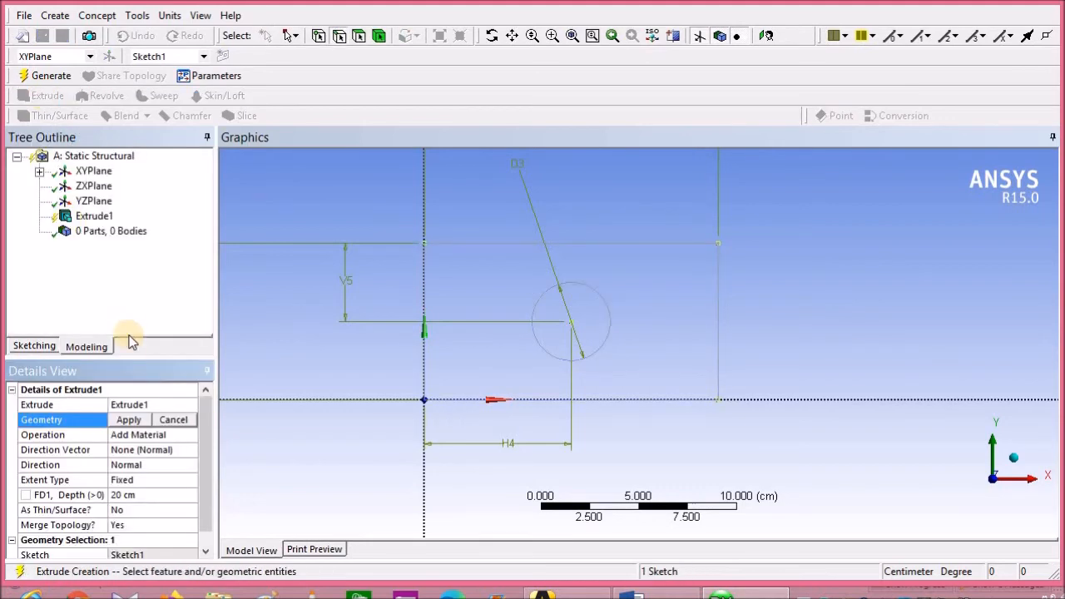
{"action": "left_click_drag", "start_coordinate": [131, 357], "coordinate": [136, 307]}
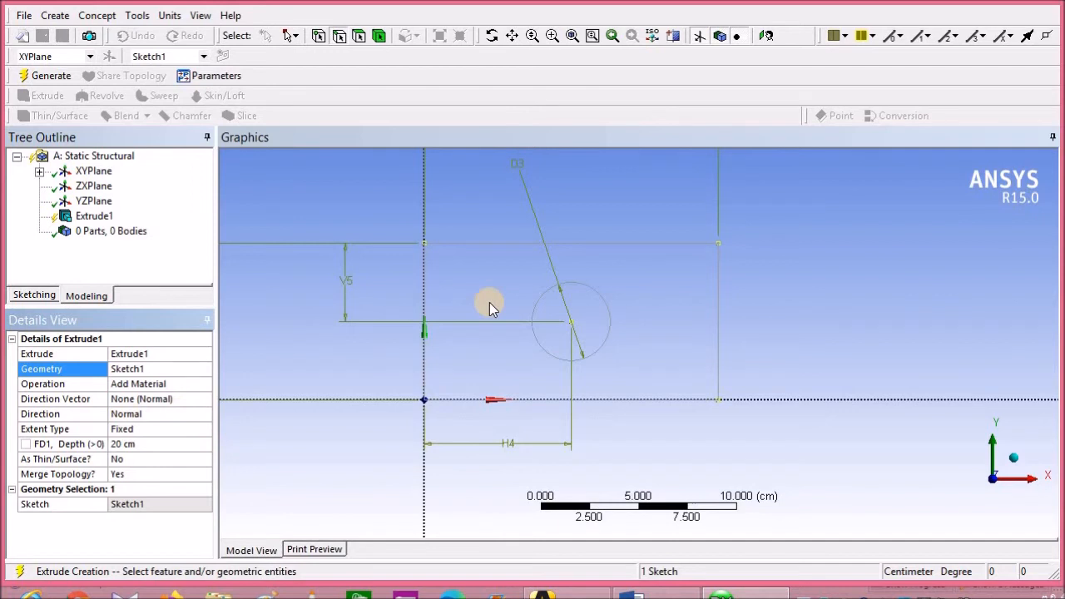
{"action": "left_click", "coordinate": [121, 443]}
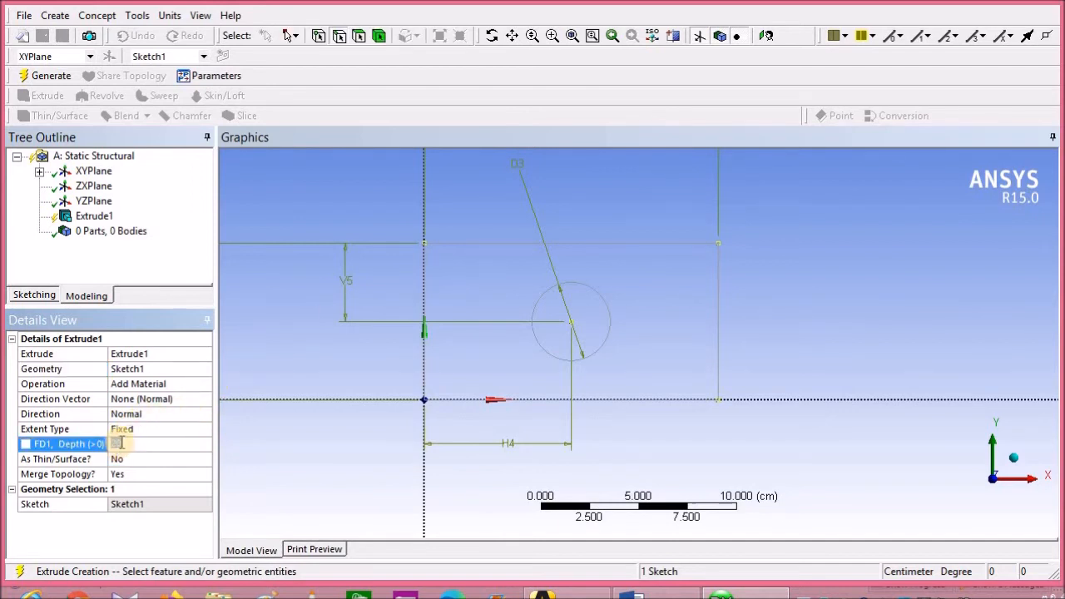
{"action": "type", "text": "2"}
{"action": "left_click", "coordinate": [279, 479]}
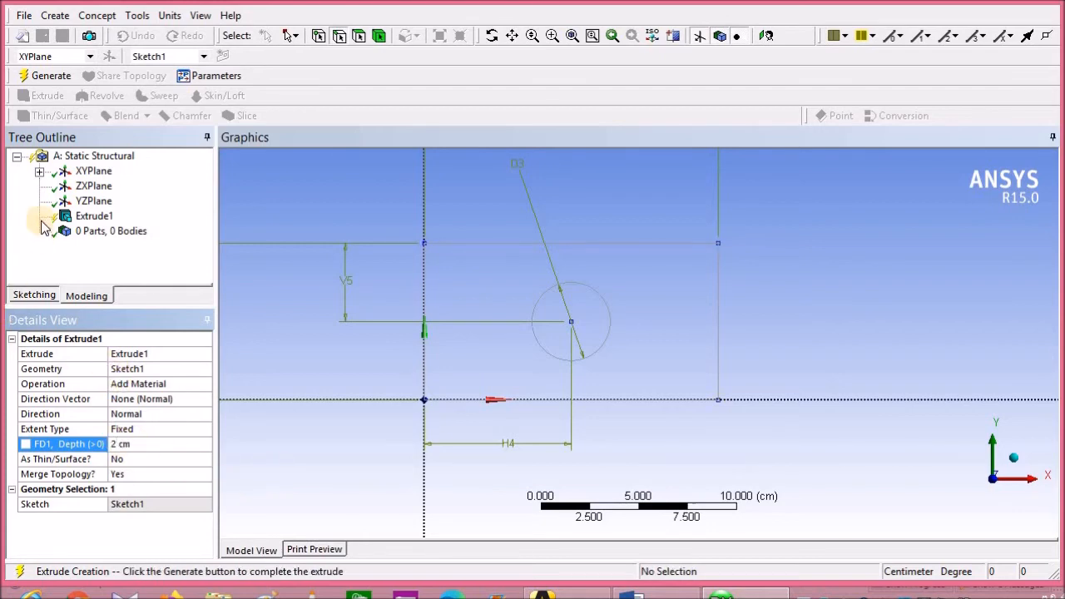
{"action": "left_click", "coordinate": [35, 76]}
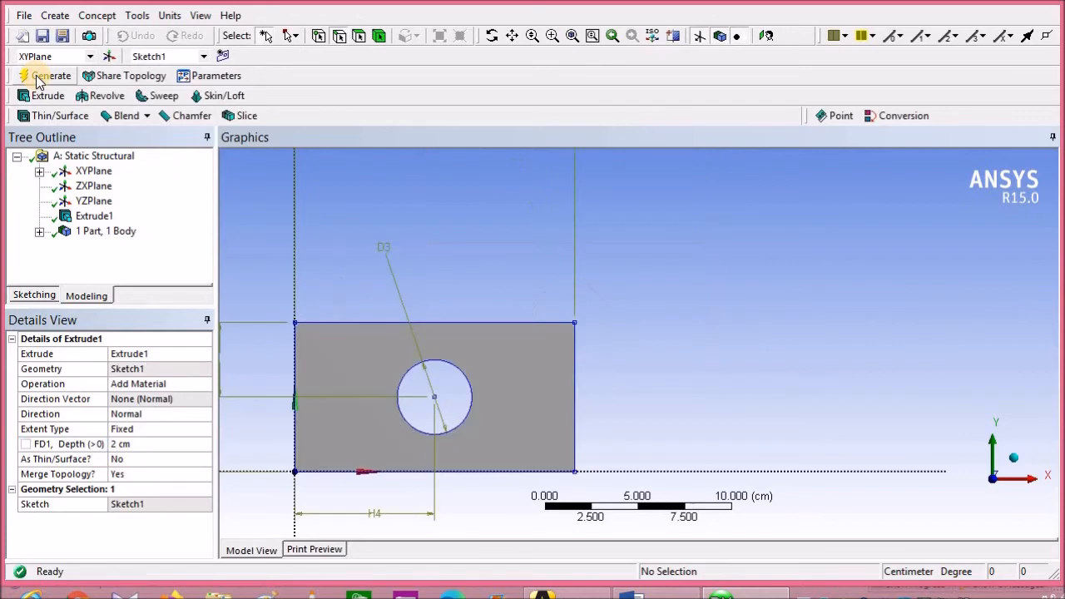
Examine the extruded plate in 3D and review the solid body's properties, including its Fluid/Solid setting
{"action": "middle_click_drag", "start_coordinate": [694, 341], "coordinate": [617, 352]}
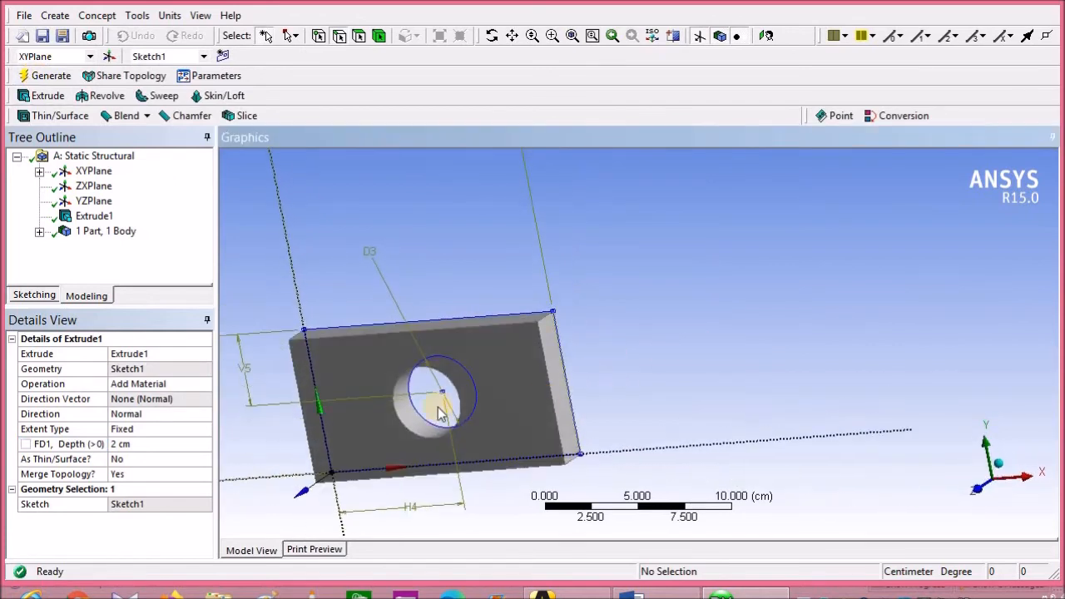
{"action": "scroll", "coordinate": [435, 404], "scroll_direction": "up", "scroll_amount": 5}
{"action": "scroll", "coordinate": [436, 426], "scroll_direction": "down", "scroll_amount": 4}
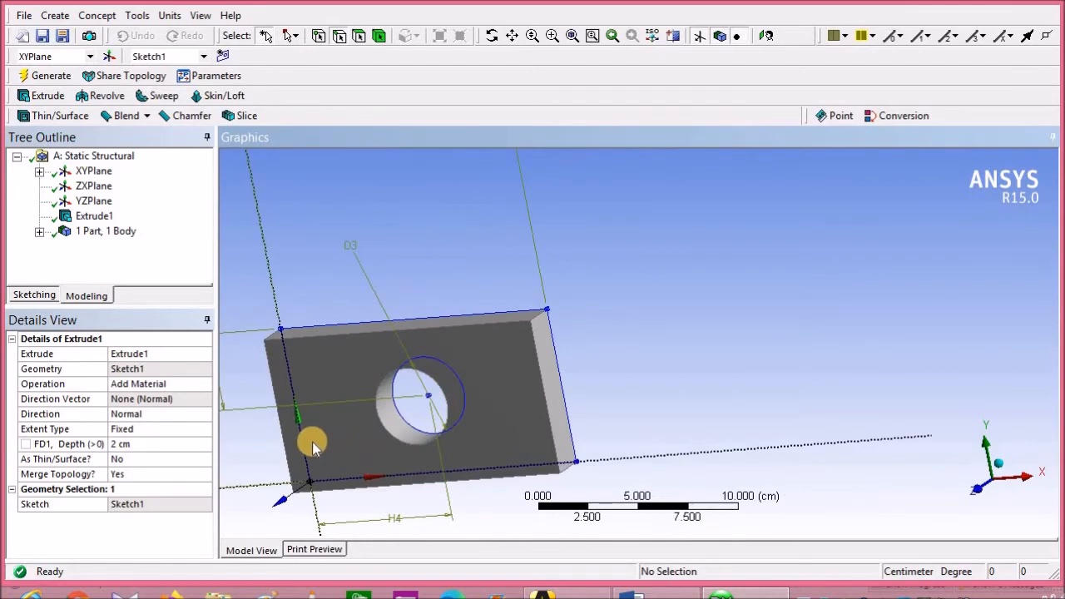
{"action": "left_click", "coordinate": [155, 369]}
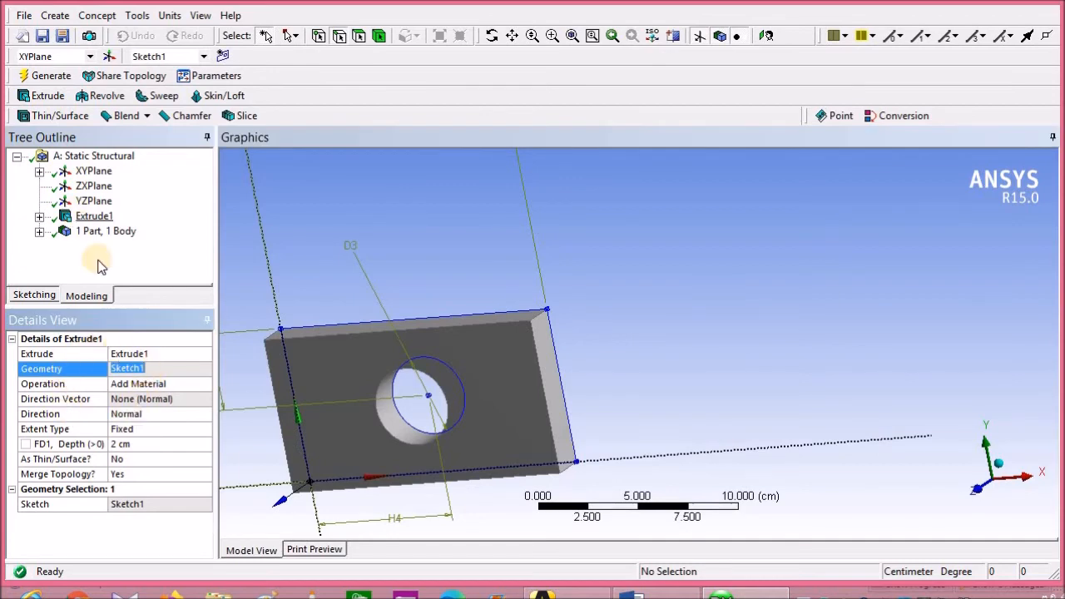
{"action": "left_click", "coordinate": [39, 231]}
{"action": "left_click", "coordinate": [109, 246]}
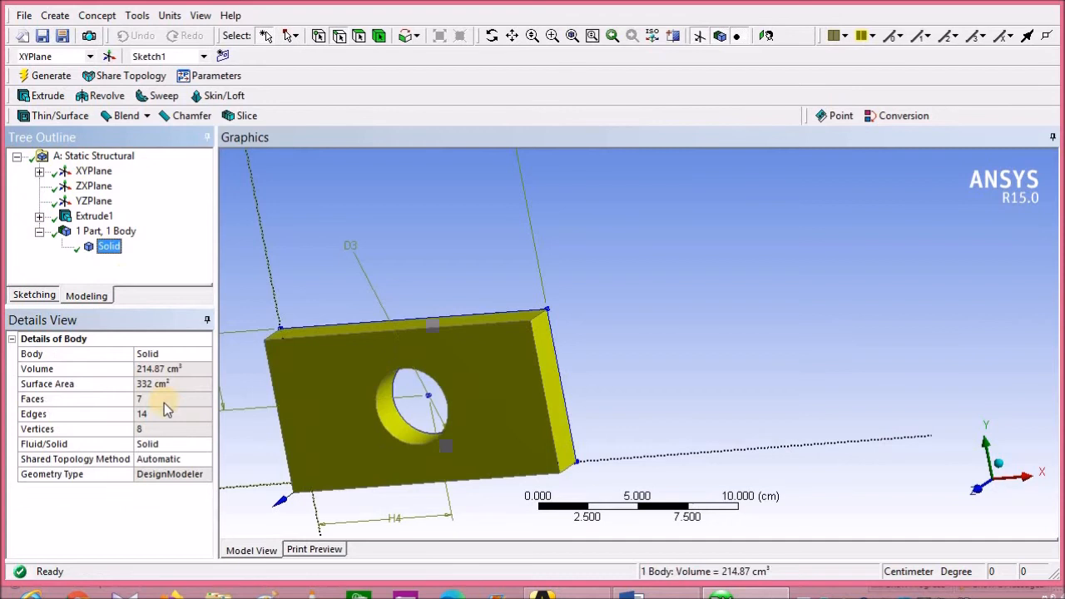
{"action": "left_click", "coordinate": [172, 445]}
{"action": "left_click", "coordinate": [203, 445]}
{"action": "left_click", "coordinate": [172, 471]}
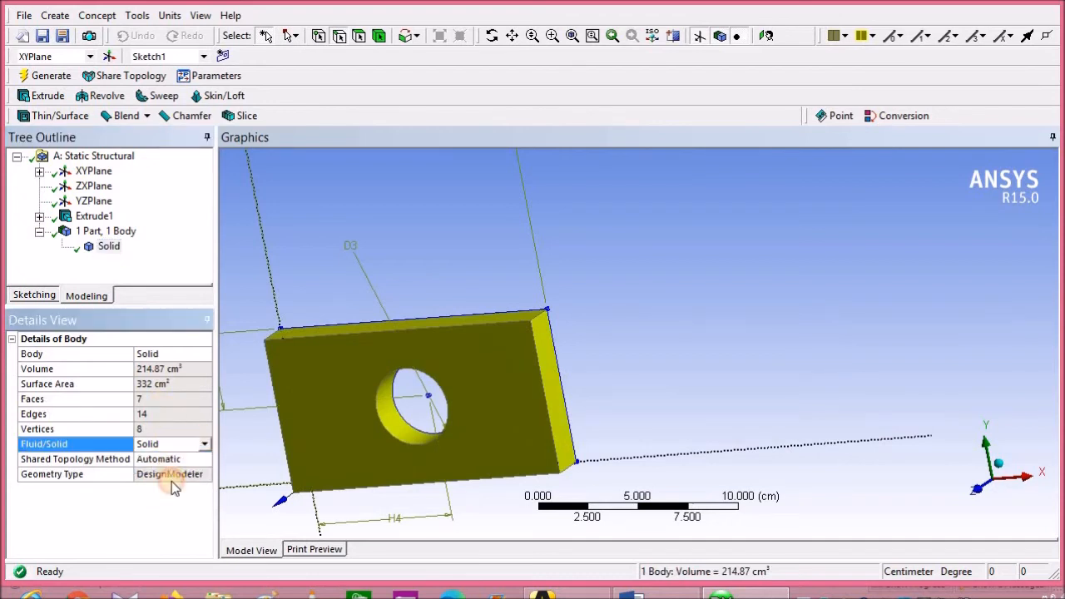
{"action": "left_click", "coordinate": [147, 354]}
{"action": "left_click", "coordinate": [96, 233]}
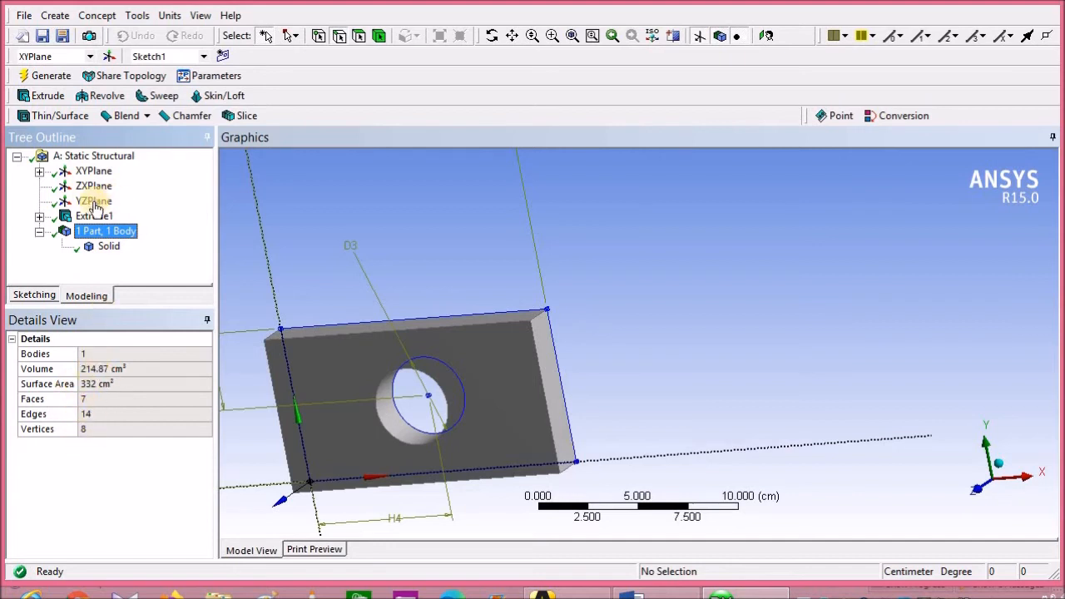
Review the extrusion's details and the options available for its Operation setting
{"action": "left_click", "coordinate": [39, 216]}
{"action": "left_click", "coordinate": [81, 217]}
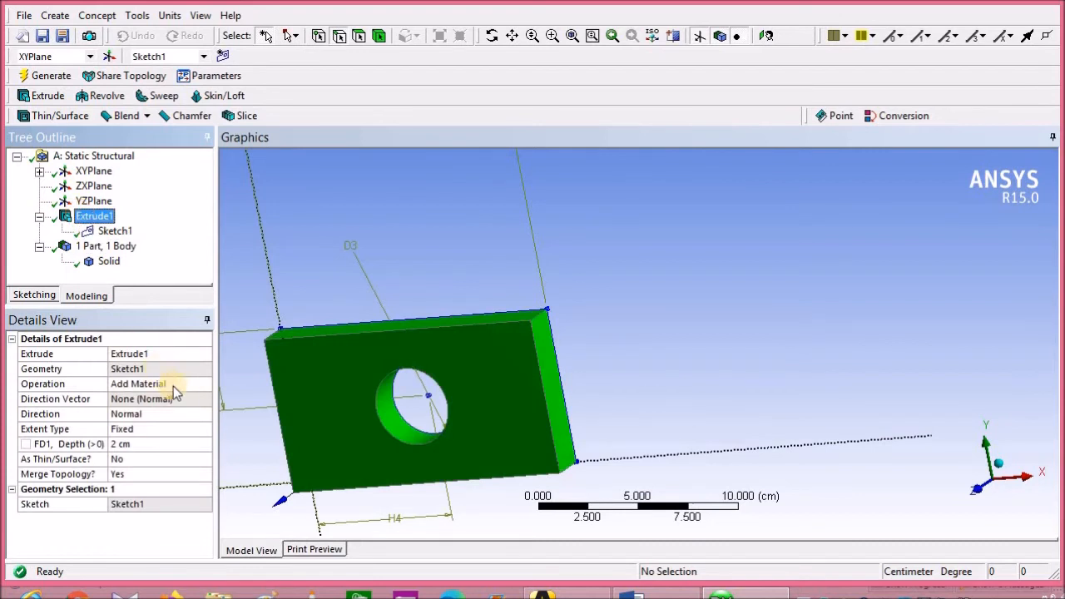
{"action": "left_click", "coordinate": [185, 385]}
{"action": "left_click", "coordinate": [205, 384]}
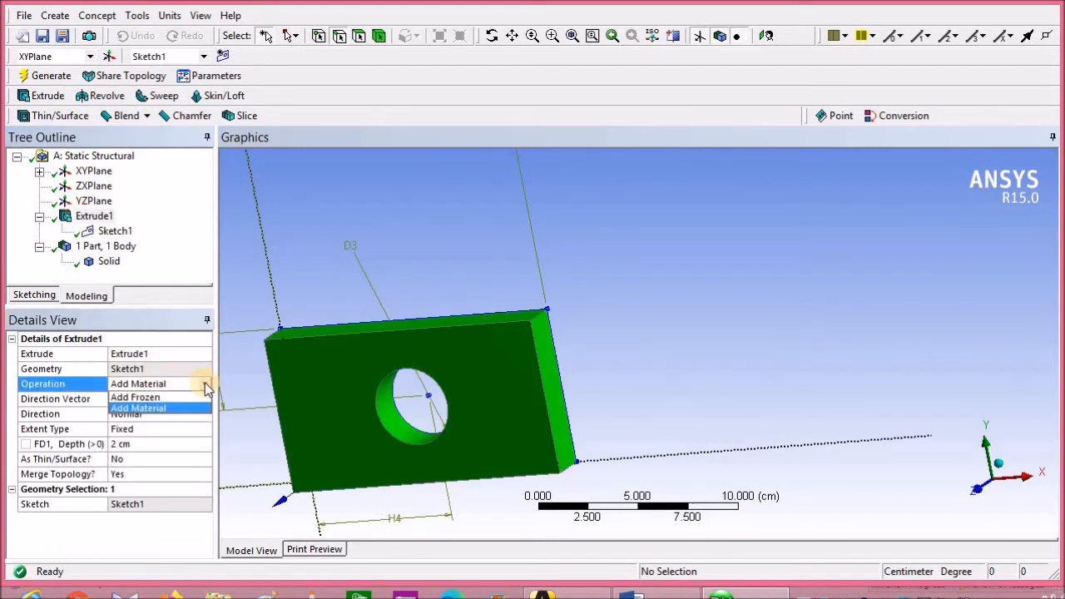
{"action": "left_click", "coordinate": [243, 259]}
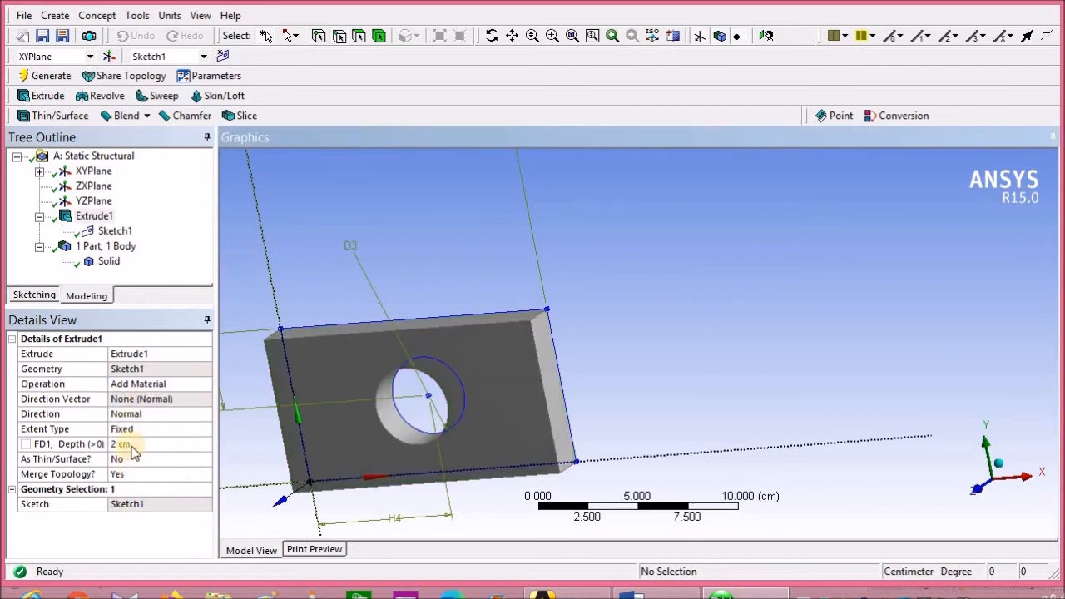
Check the details of the solid body and its part, and return to the Project Schematic in Workbench
{"action": "left_click", "coordinate": [93, 263]}
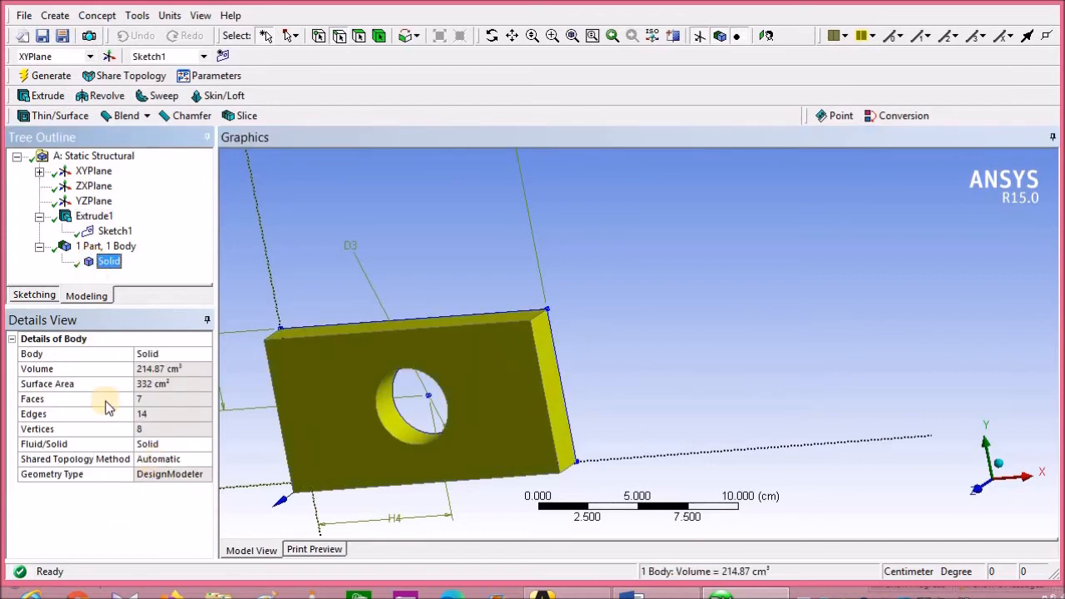
{"action": "left_click", "coordinate": [99, 247]}
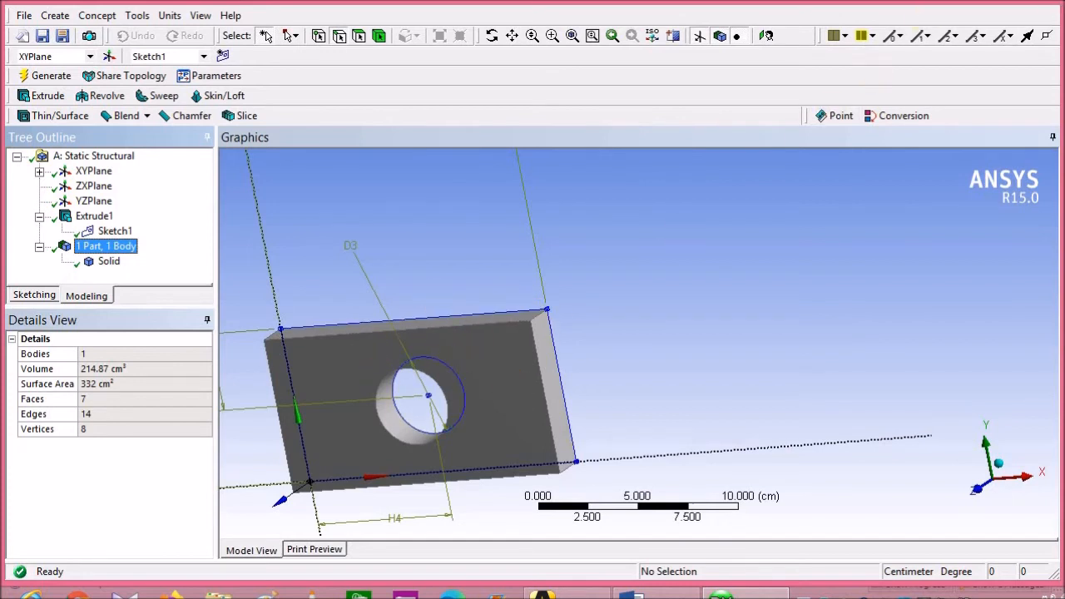
{"action": "key", "text": "ctrl+s"}
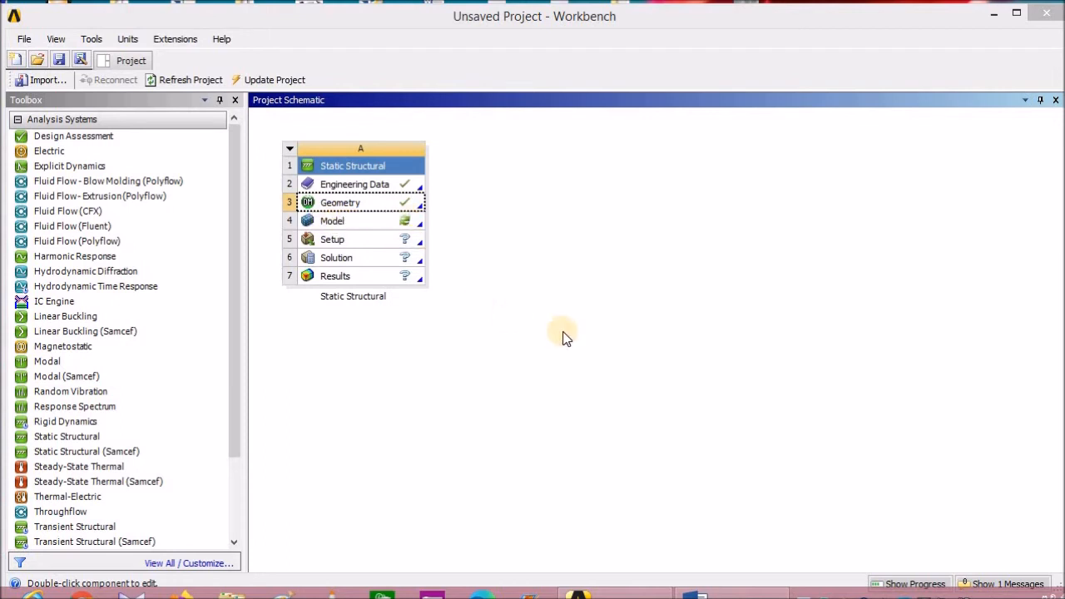
Open the Static Structural system's Model in Mechanical and enlarge its window and outline area to show the whole project tree
{"action": "double_click", "coordinate": [332, 221]}
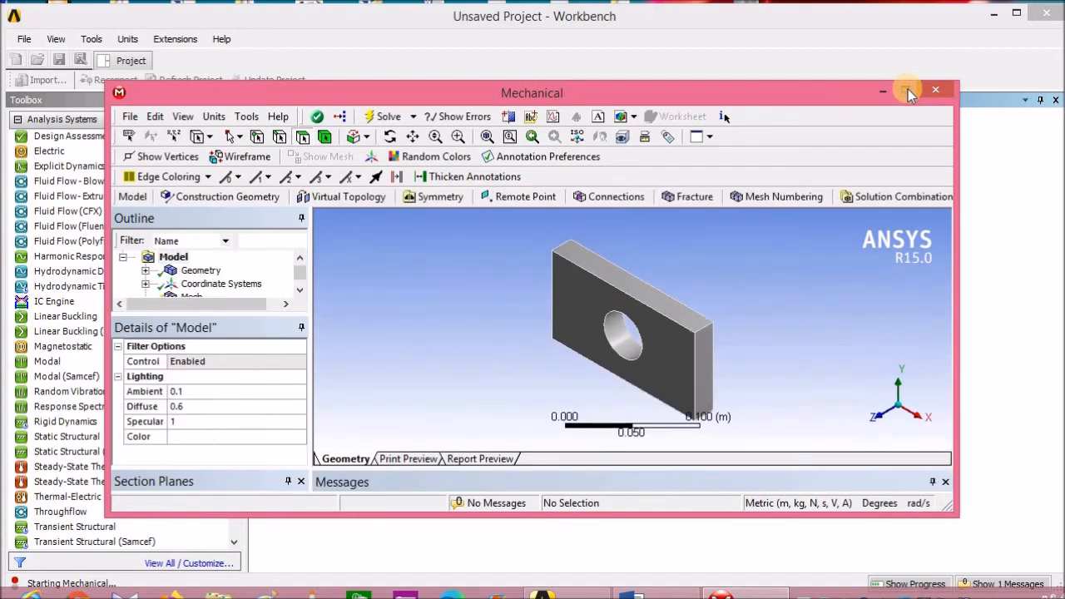
{"action": "left_click", "coordinate": [906, 88]}
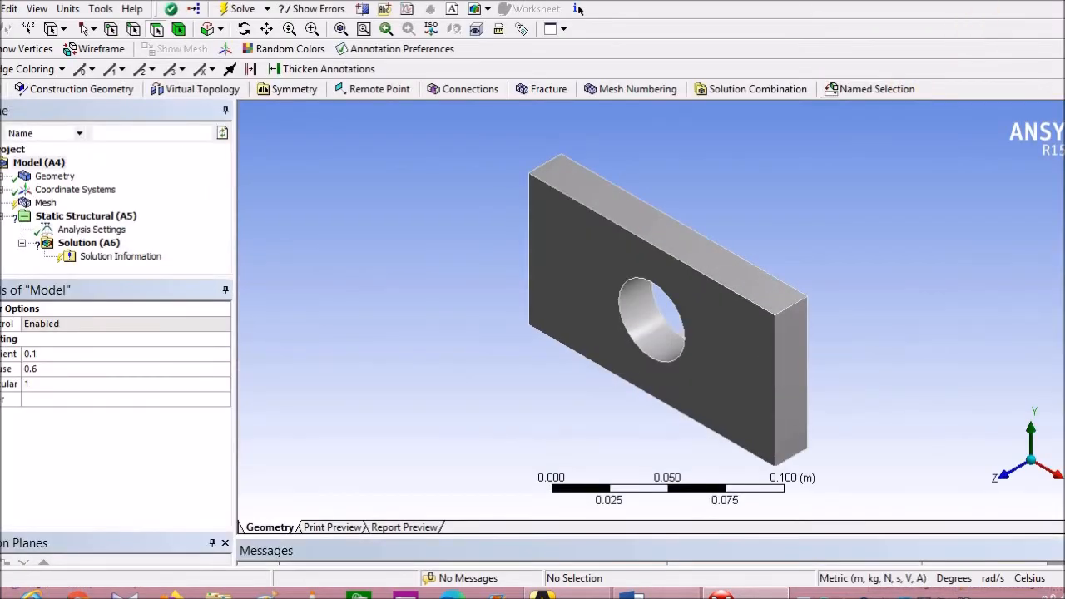
{"action": "left_click", "coordinate": [1050, 2]}
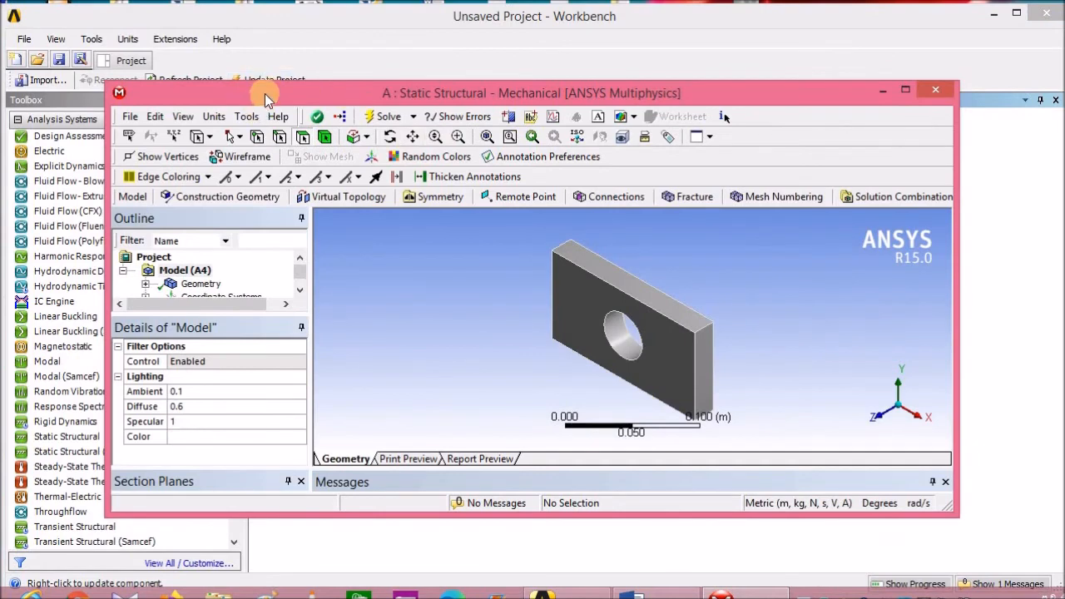
{"action": "left_click_drag", "start_coordinate": [266, 91], "coordinate": [164, 14]}
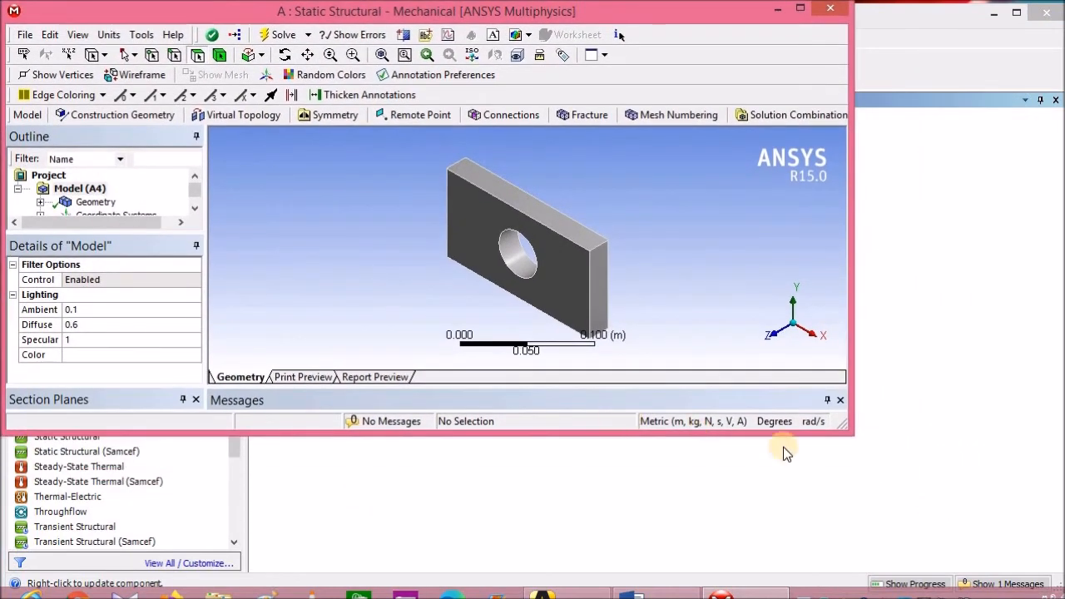
{"action": "left_click_drag", "start_coordinate": [851, 431], "coordinate": [1056, 580]}
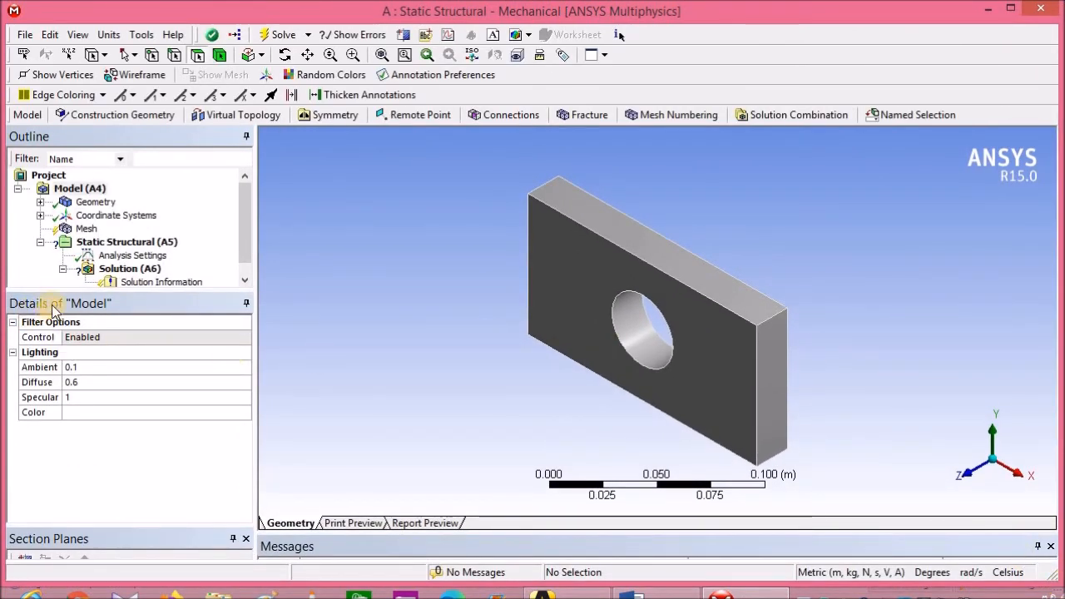
{"action": "left_click_drag", "start_coordinate": [47, 293], "coordinate": [52, 356]}
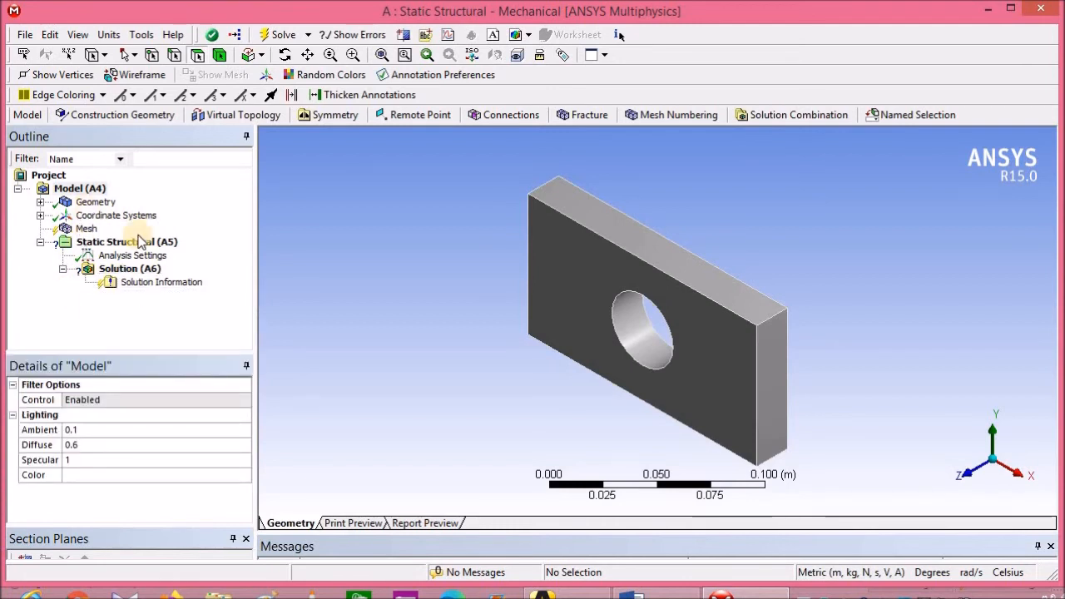
Assign Aluminum Alloy as the material of the Solid body under Geometry
{"action": "middle_click_drag", "start_coordinate": [556, 314], "coordinate": [603, 312]}
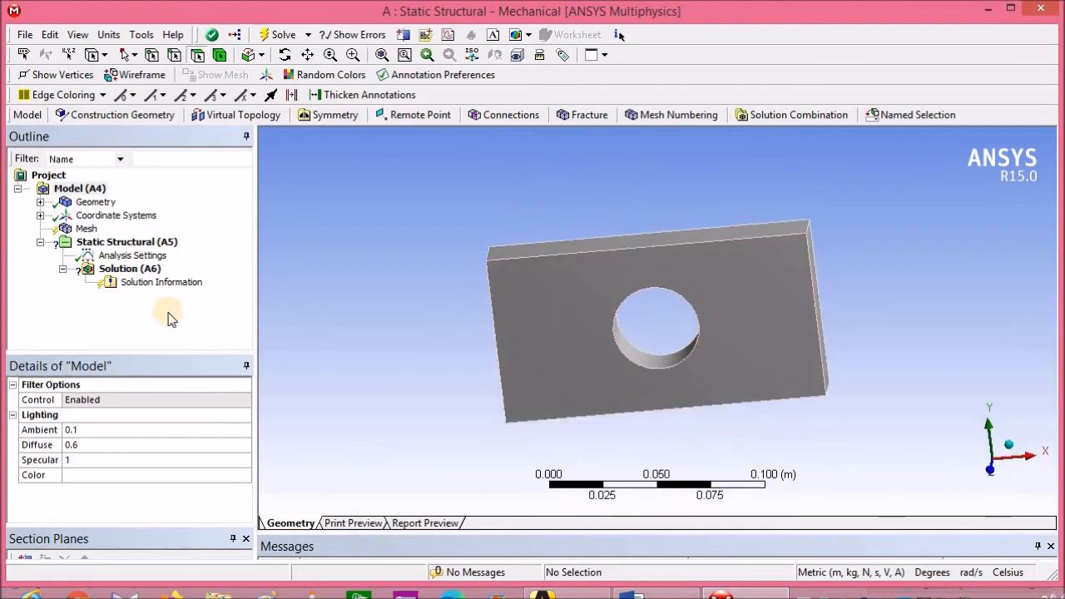
{"action": "left_click", "coordinate": [40, 202]}
{"action": "left_click", "coordinate": [107, 215]}
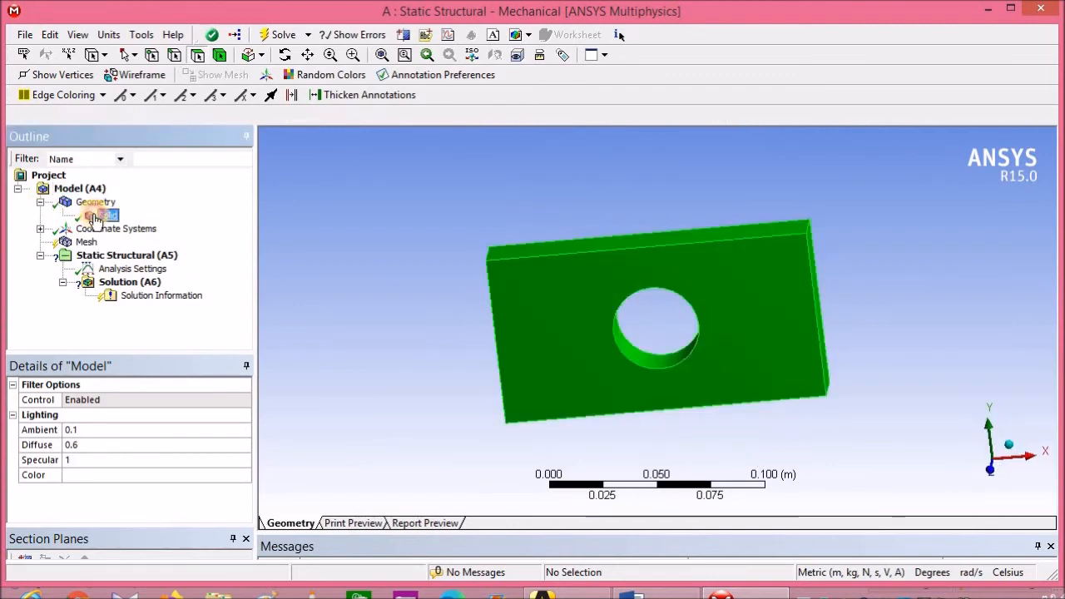
{"action": "mouse_move", "coordinate": [157, 351]}
{"action": "left_mouse_down"}
{"action": "mouse_move", "coordinate": [159, 311]}
{"action": "mouse_move", "coordinate": [154, 333]}
{"action": "left_mouse_up"}
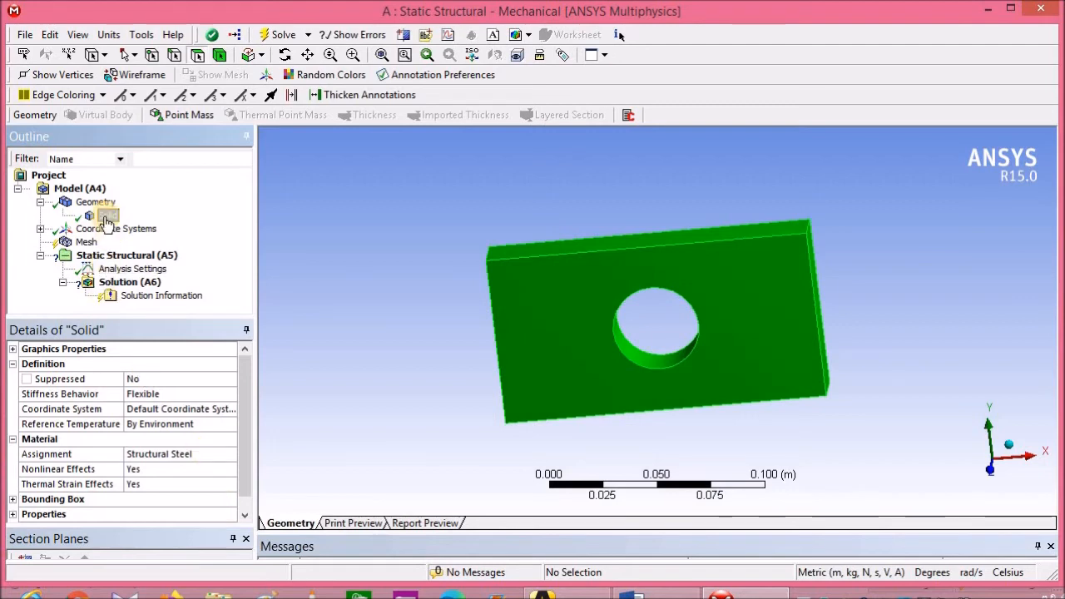
{"action": "left_click", "coordinate": [191, 453]}
{"action": "left_click", "coordinate": [231, 454]}
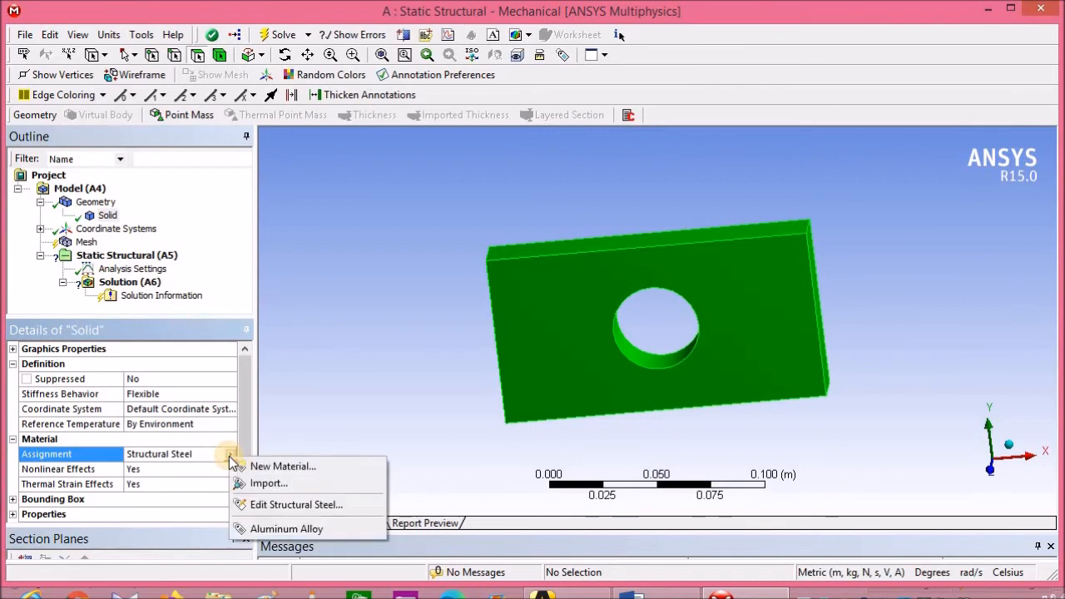
{"action": "left_click", "coordinate": [265, 530]}
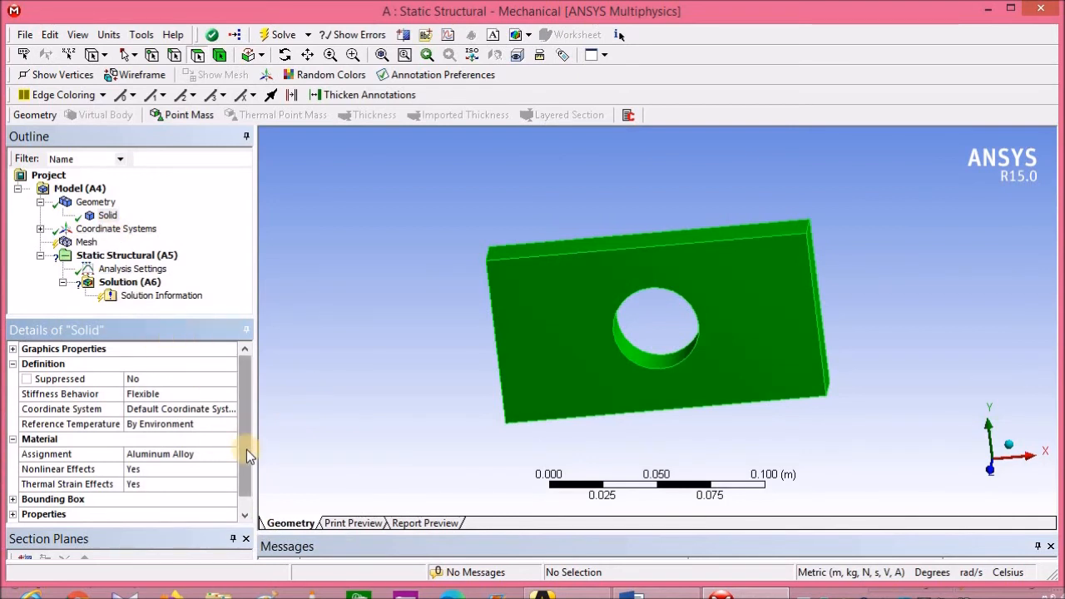
Review the solid's physical properties, such as volume, mass and moments of inertia, and collapse the Geometry branch
{"action": "left_click", "coordinate": [15, 516]}
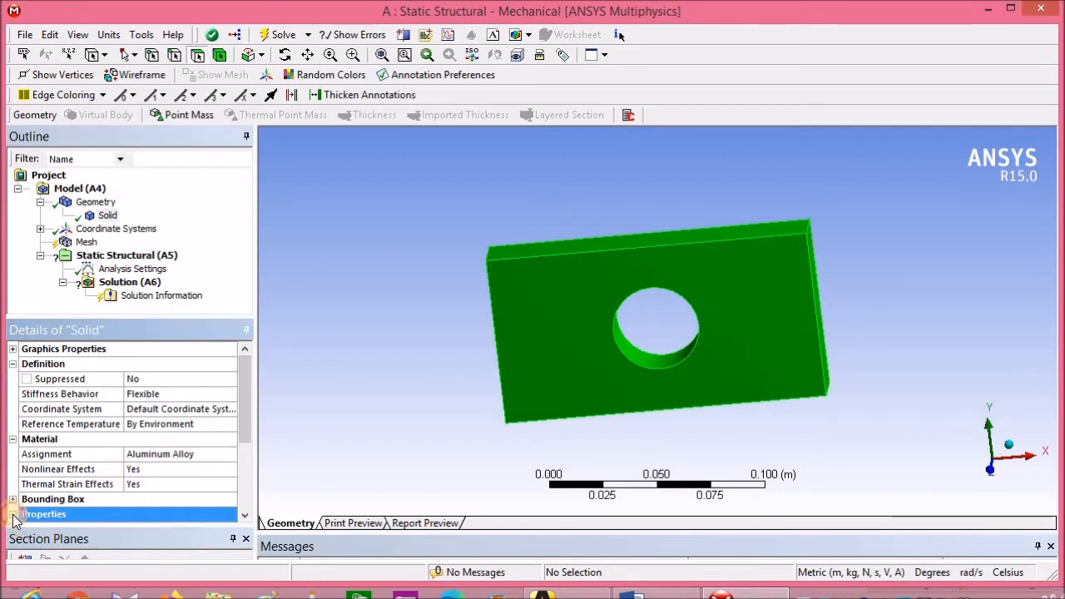
{"action": "left_click_drag", "start_coordinate": [243, 434], "coordinate": [239, 493]}
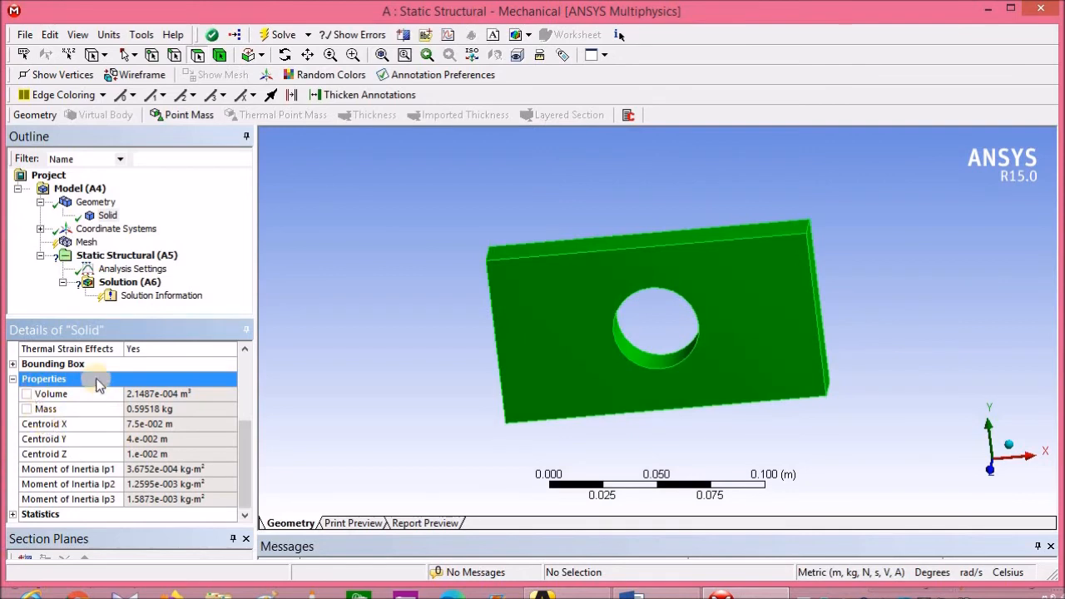
{"action": "left_click", "coordinate": [12, 379]}
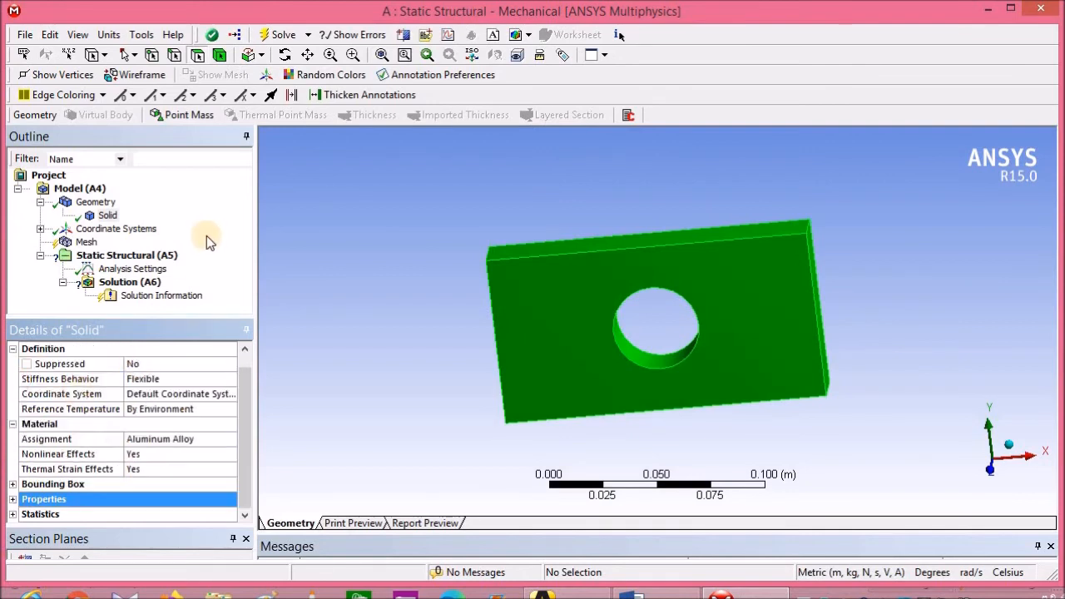
{"action": "left_click", "coordinate": [110, 216]}
{"action": "left_click", "coordinate": [40, 202]}
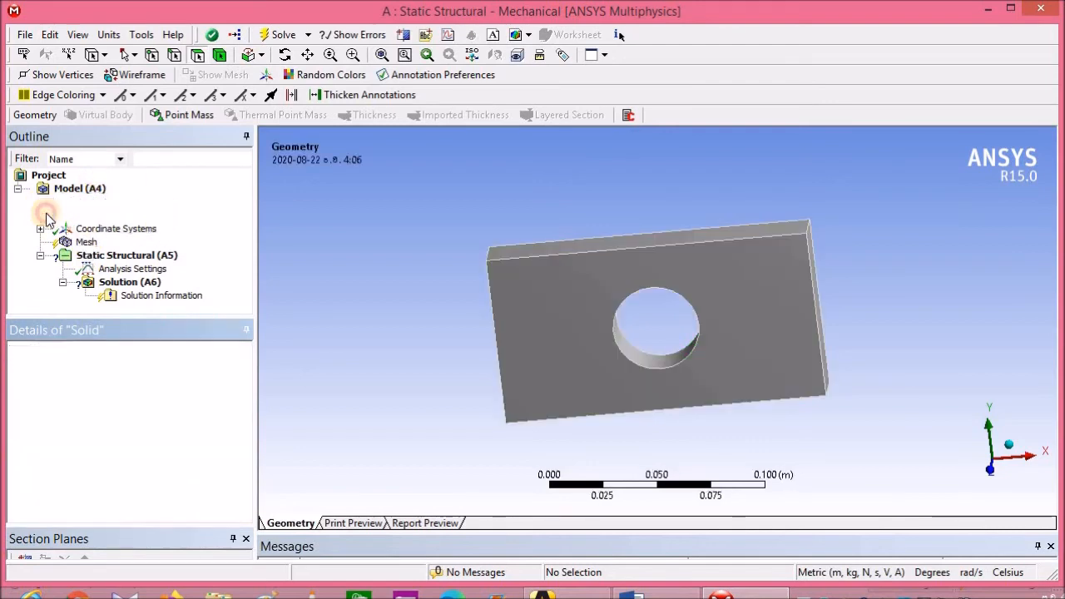
Generate the plate's mesh with the default settings and inspect its elements around the central hole
{"action": "left_click", "coordinate": [83, 228]}
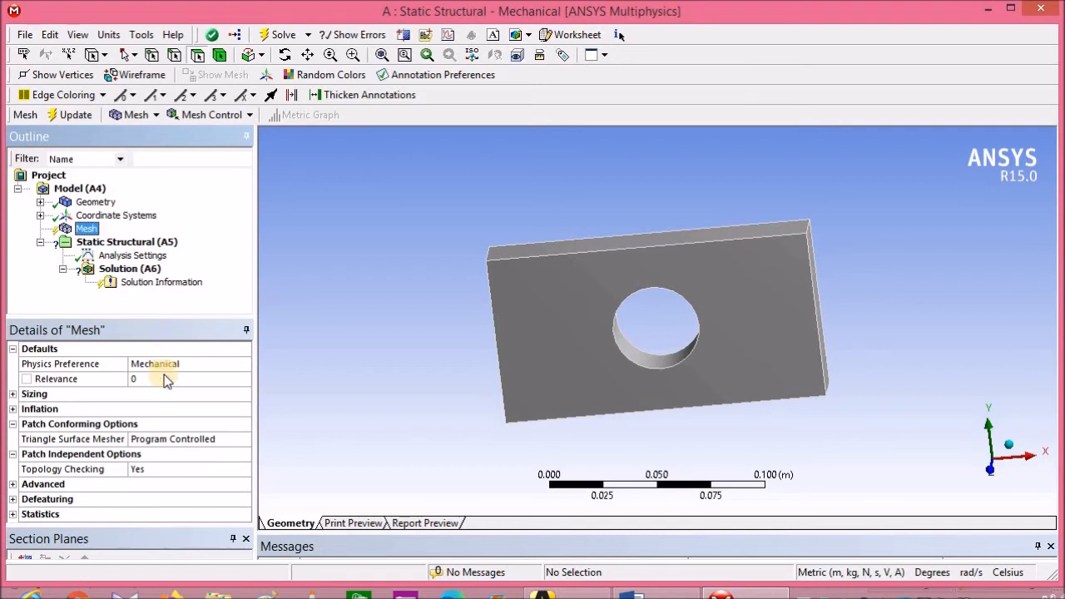
{"action": "left_click", "coordinate": [69, 228]}
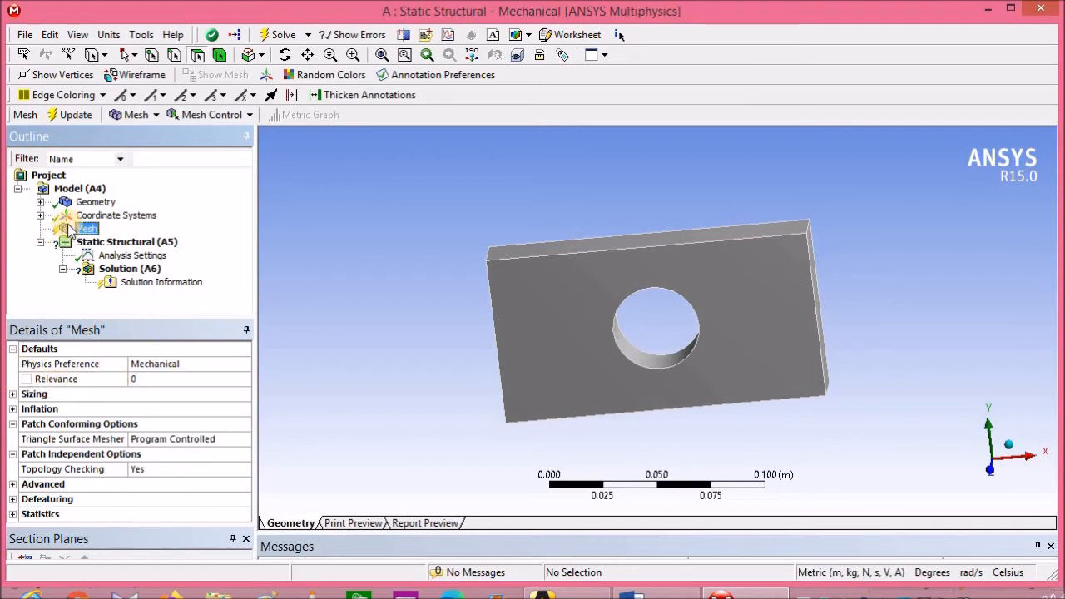
{"action": "right_click", "coordinate": [69, 227]}
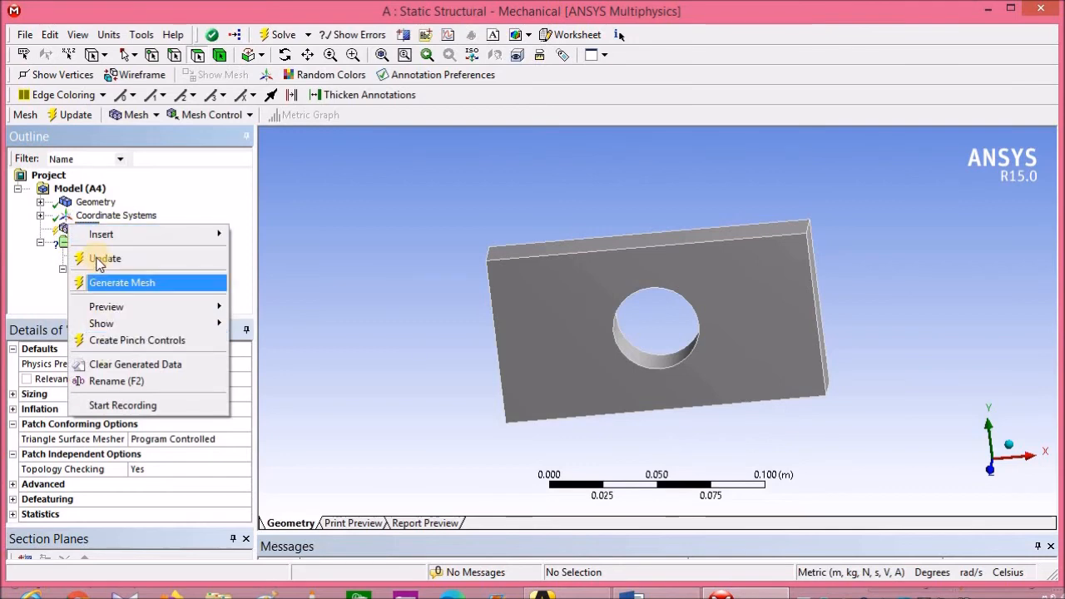
{"action": "left_click", "coordinate": [98, 284]}
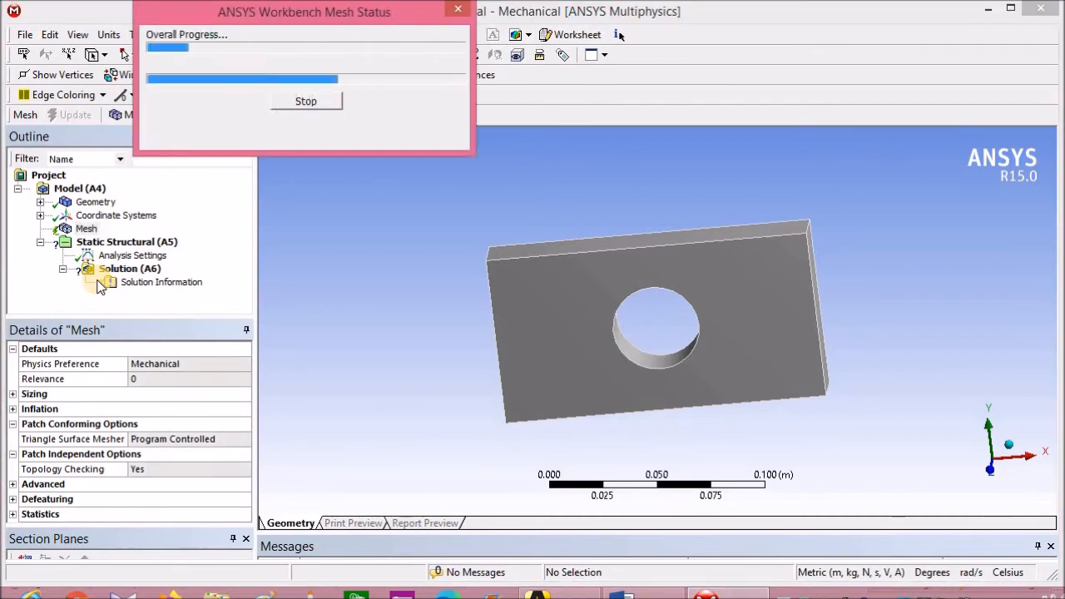
{"action": "middle_click_drag", "start_coordinate": [488, 344], "coordinate": [537, 330]}
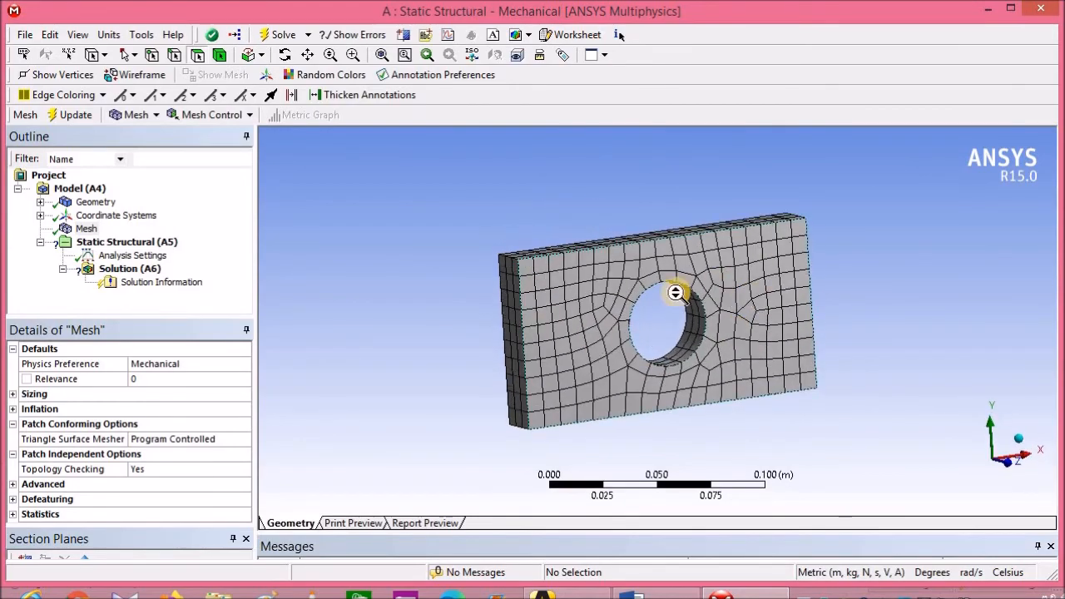
{"action": "scroll", "coordinate": [657, 339], "scroll_direction": "up", "scroll_amount": 3}
{"action": "middle_click_drag", "start_coordinate": [657, 340], "coordinate": [529, 357]}
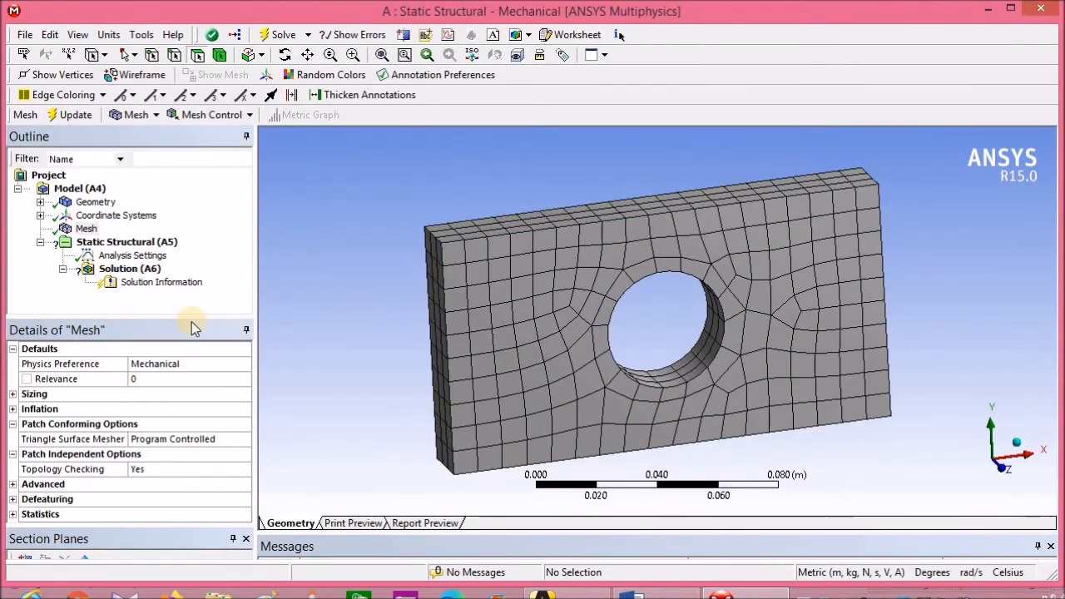
Set the mesh sizing's Relevance Center to Medium after trying Fine, and update the mesh
{"action": "left_click_drag", "start_coordinate": [188, 318], "coordinate": [198, 294]}
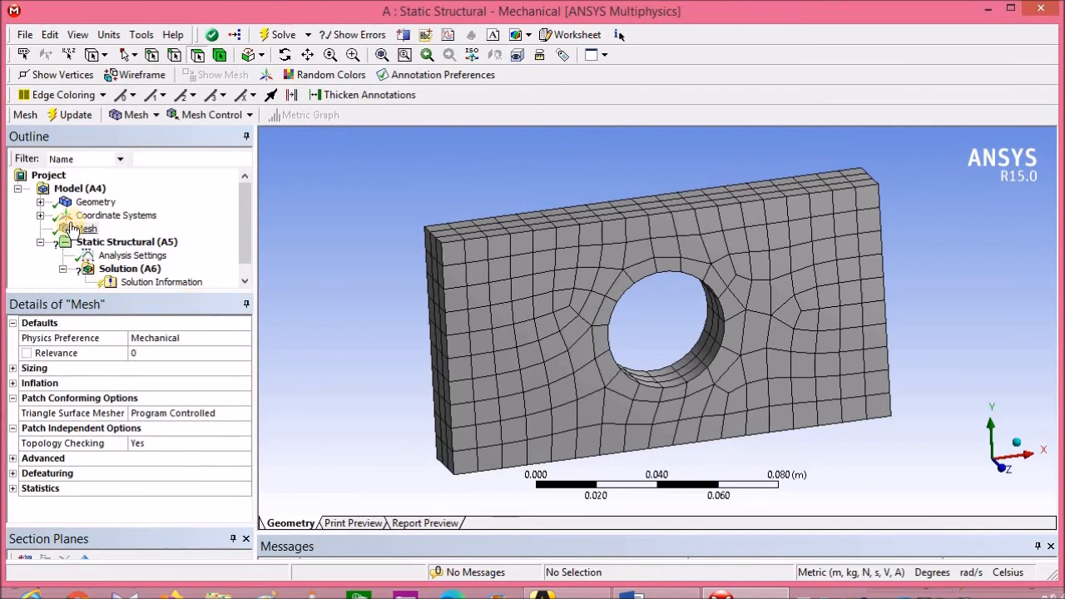
{"action": "left_click", "coordinate": [13, 368]}
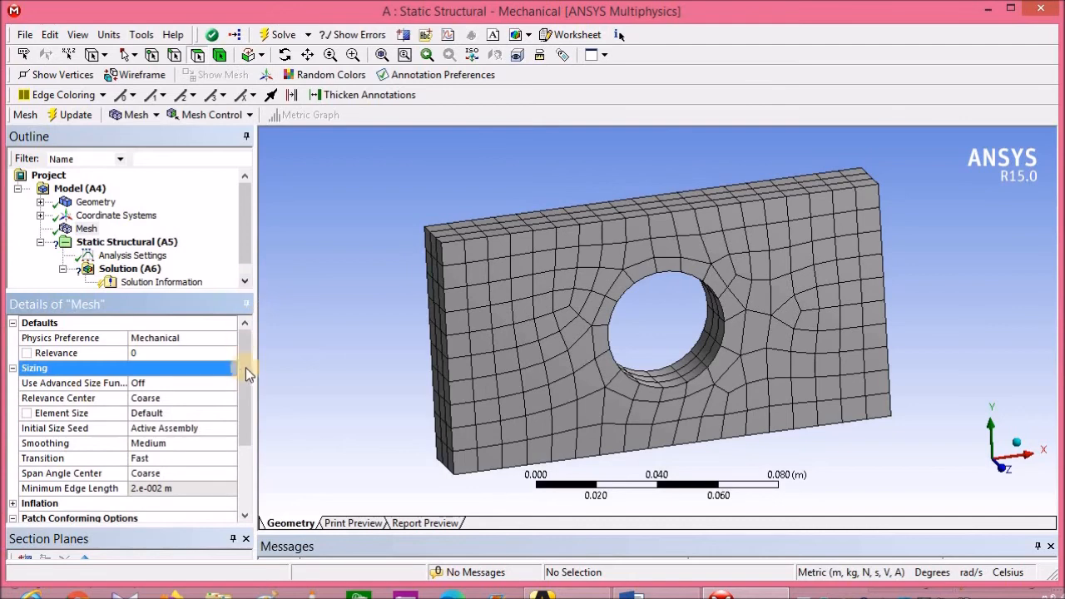
{"action": "left_click", "coordinate": [153, 401]}
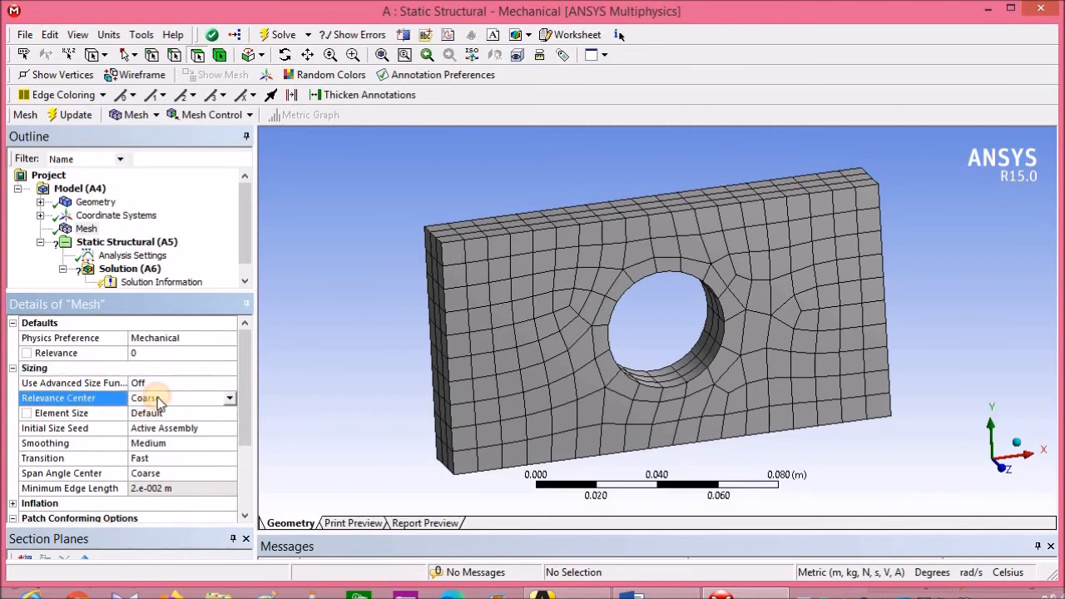
{"action": "left_click", "coordinate": [230, 399]}
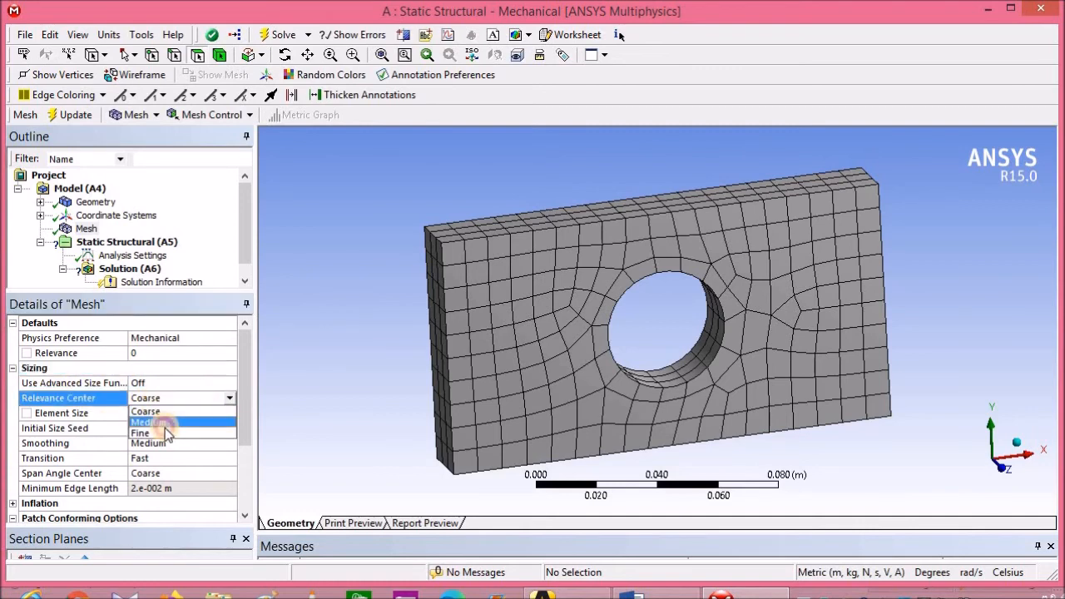
{"action": "left_click", "coordinate": [165, 427]}
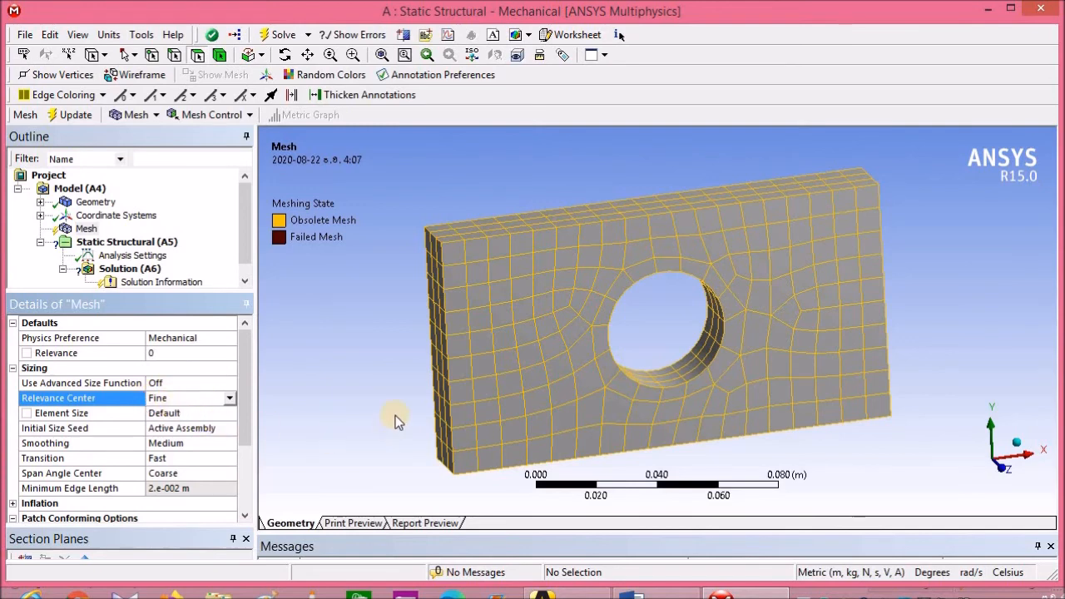
{"action": "left_click", "coordinate": [230, 398]}
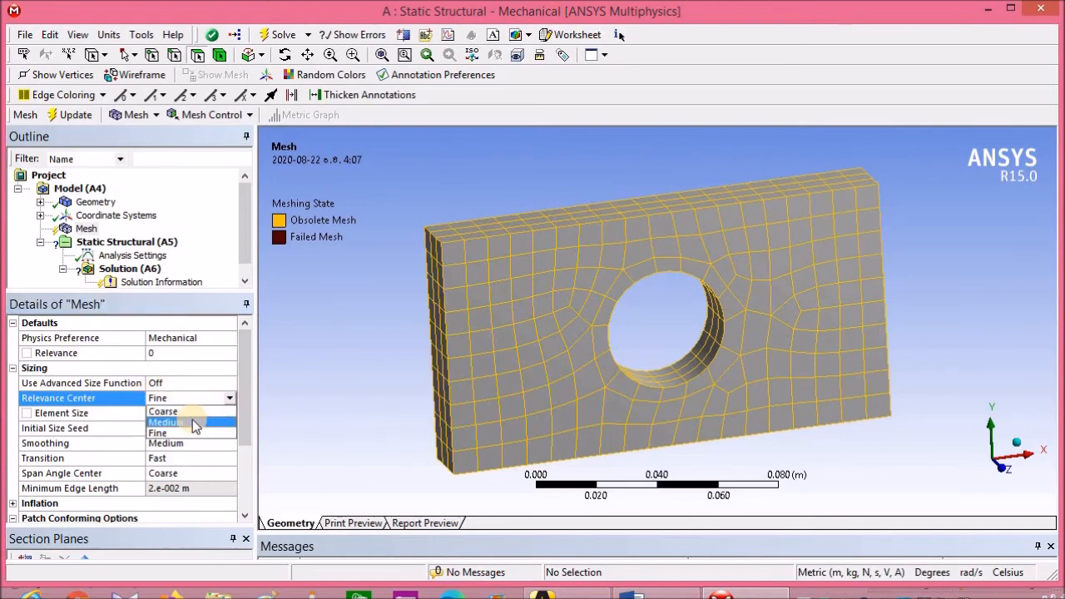
{"action": "left_click", "coordinate": [193, 425]}
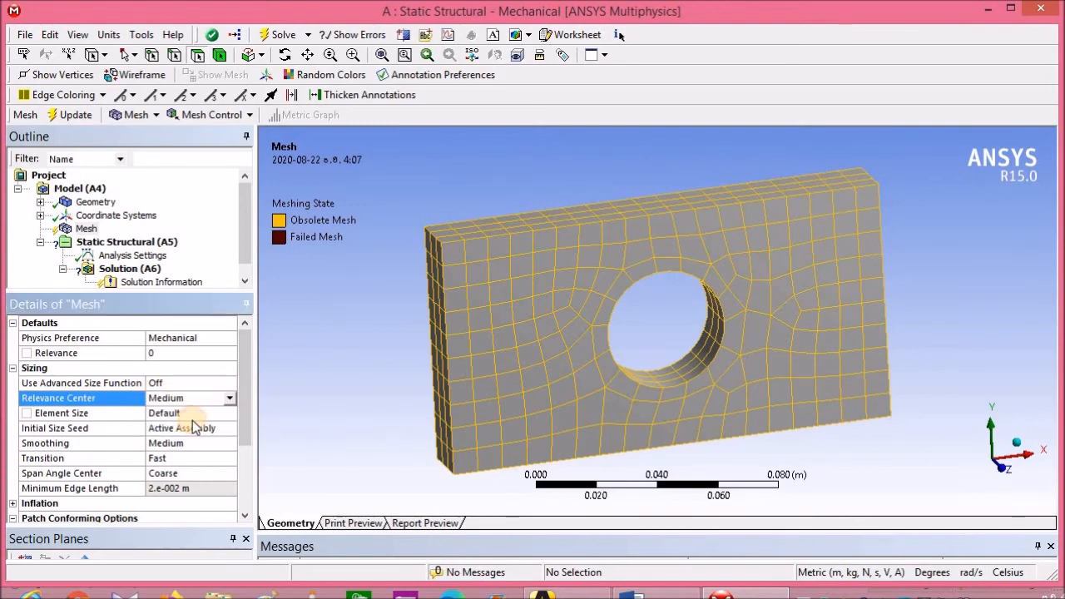
{"action": "left_click", "coordinate": [73, 118]}
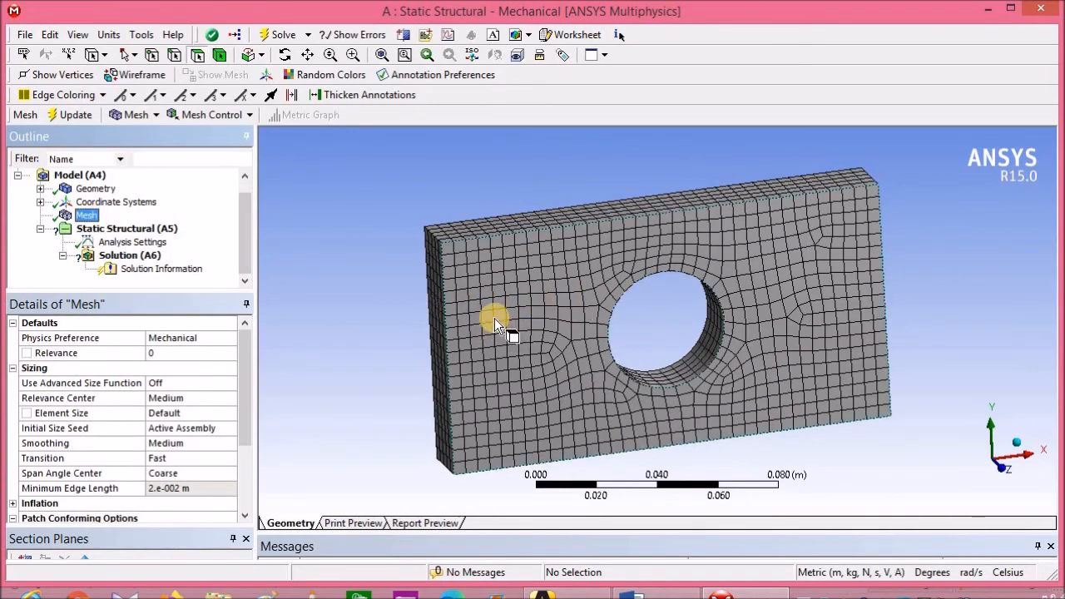
Set the mesh's Relevance Center to Fine, update the mesh and inspect the refined elements
{"action": "left_click", "coordinate": [226, 398]}
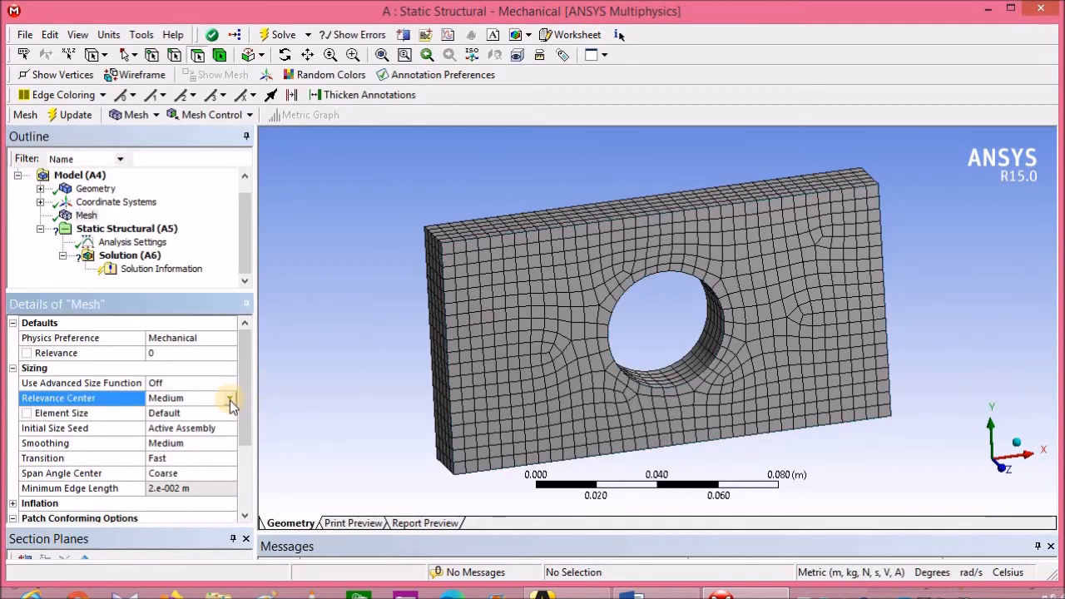
{"action": "left_click", "coordinate": [231, 400]}
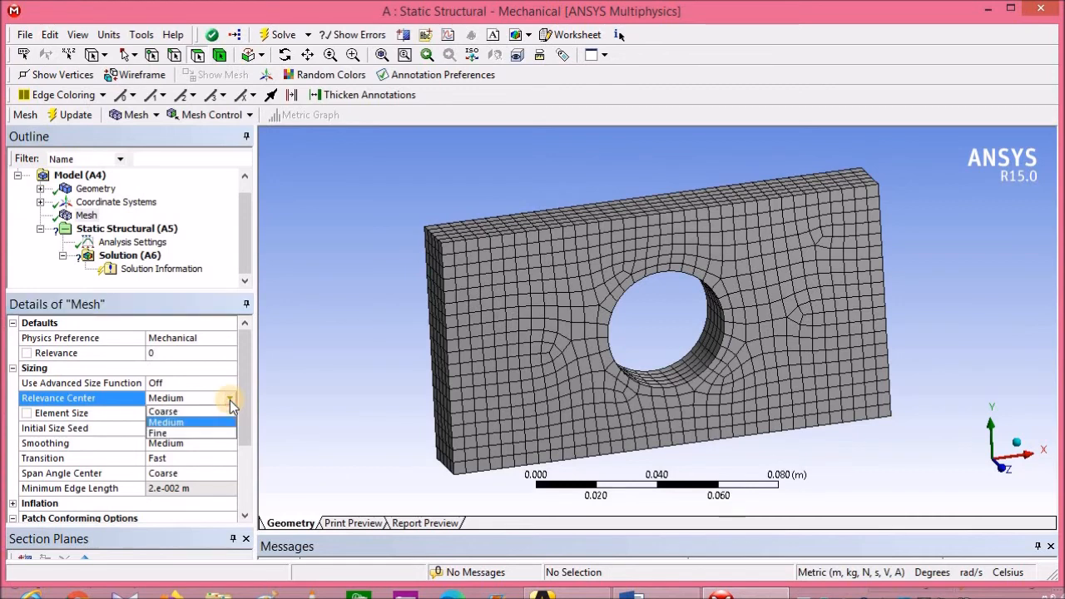
{"action": "left_click", "coordinate": [188, 433]}
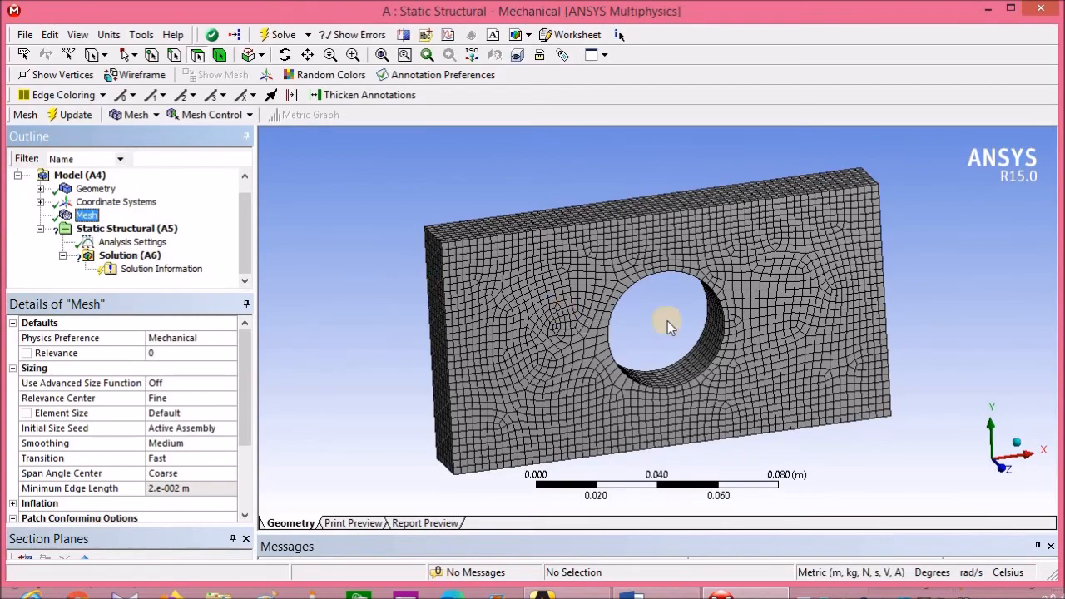
{"action": "middle_click_drag", "start_coordinate": [521, 367], "coordinate": [416, 369]}
Review the mesh statistics for the number of nodes and elements
{"action": "left_click_drag", "start_coordinate": [170, 291], "coordinate": [170, 238]}
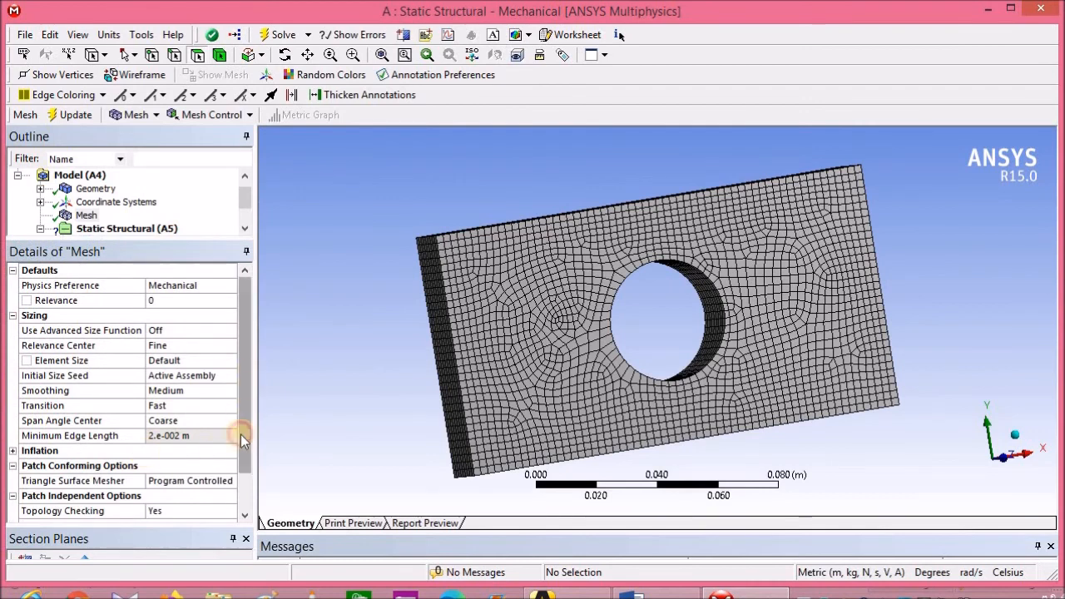
{"action": "scroll", "coordinate": [241, 434], "scroll_direction": "down", "scroll_amount": 1}
{"action": "left_click", "coordinate": [20, 510]}
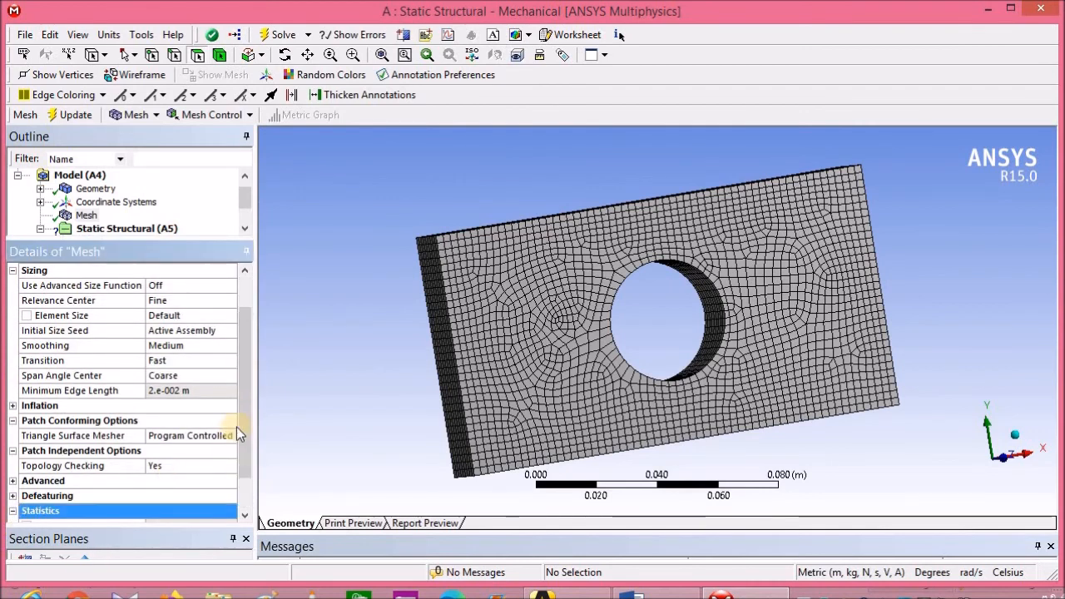
{"action": "scroll", "coordinate": [242, 487], "scroll_direction": "down", "scroll_amount": 1}
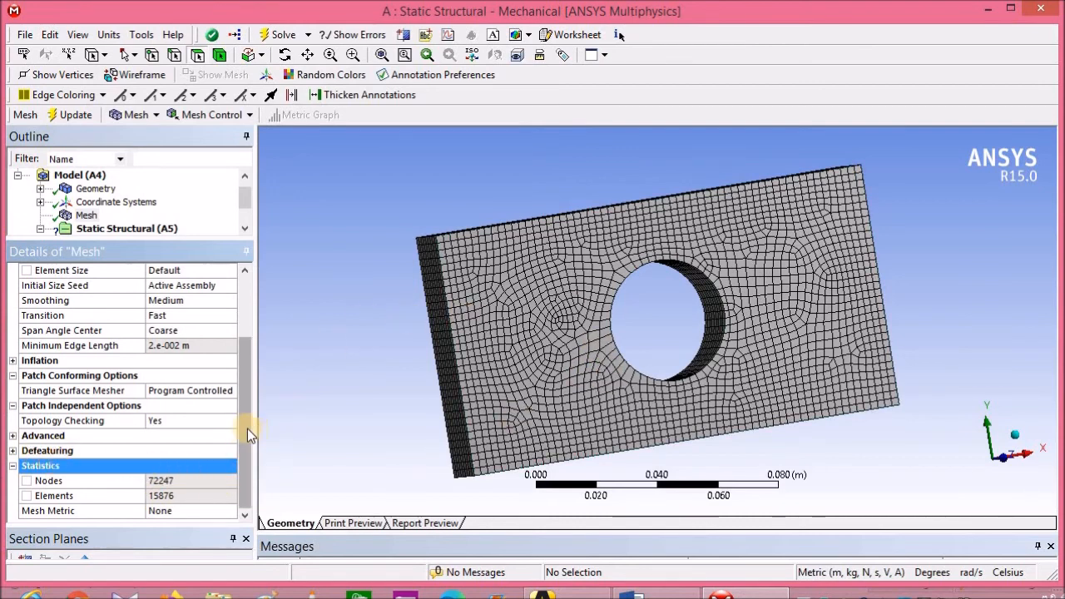
Review the settings of the Static Structural, Solution and Solution Information branches in the model tree
{"action": "left_click_drag", "start_coordinate": [244, 429], "coordinate": [252, 364]}
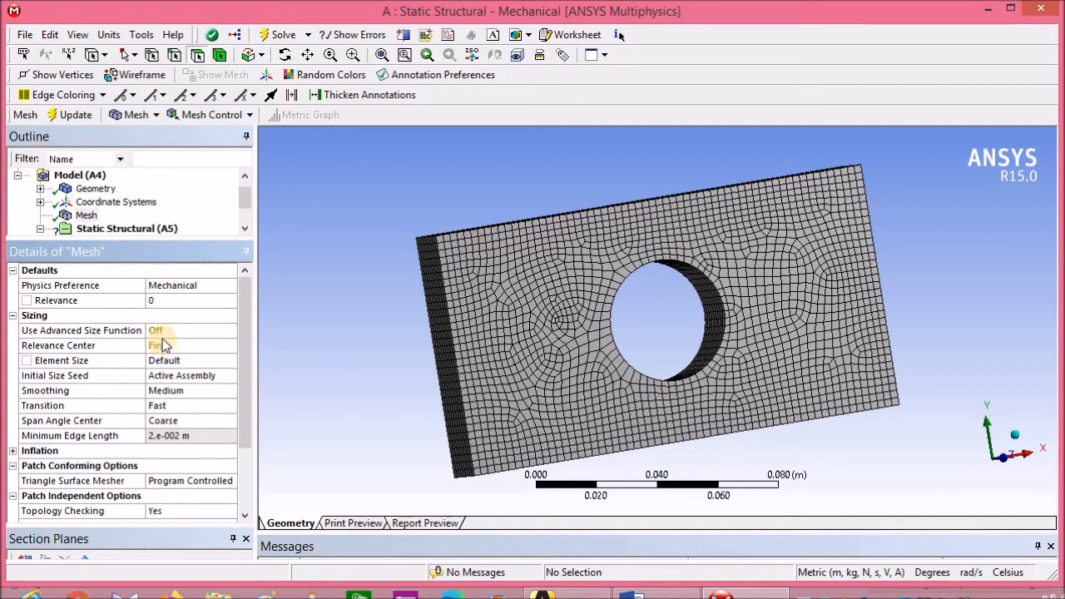
{"action": "left_click_drag", "start_coordinate": [192, 269], "coordinate": [187, 342]}
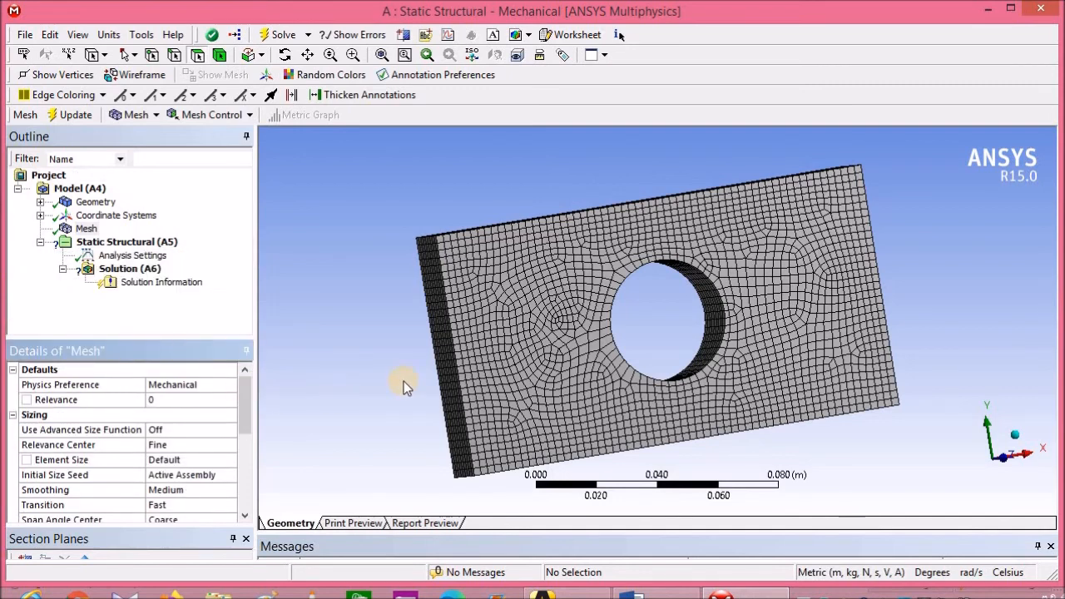
{"action": "left_click", "coordinate": [140, 243]}
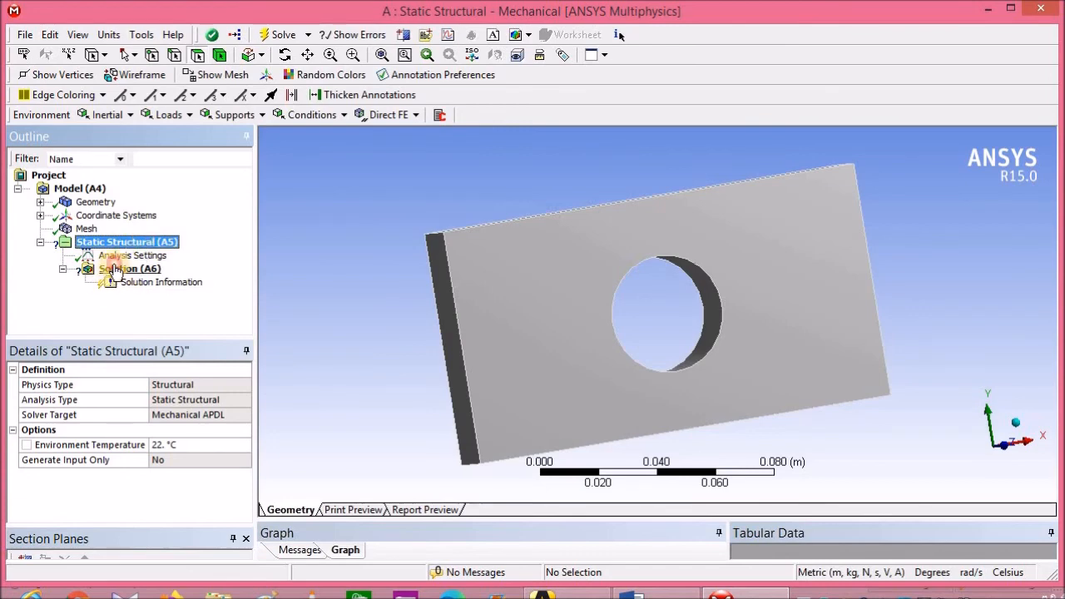
{"action": "left_click", "coordinate": [114, 270]}
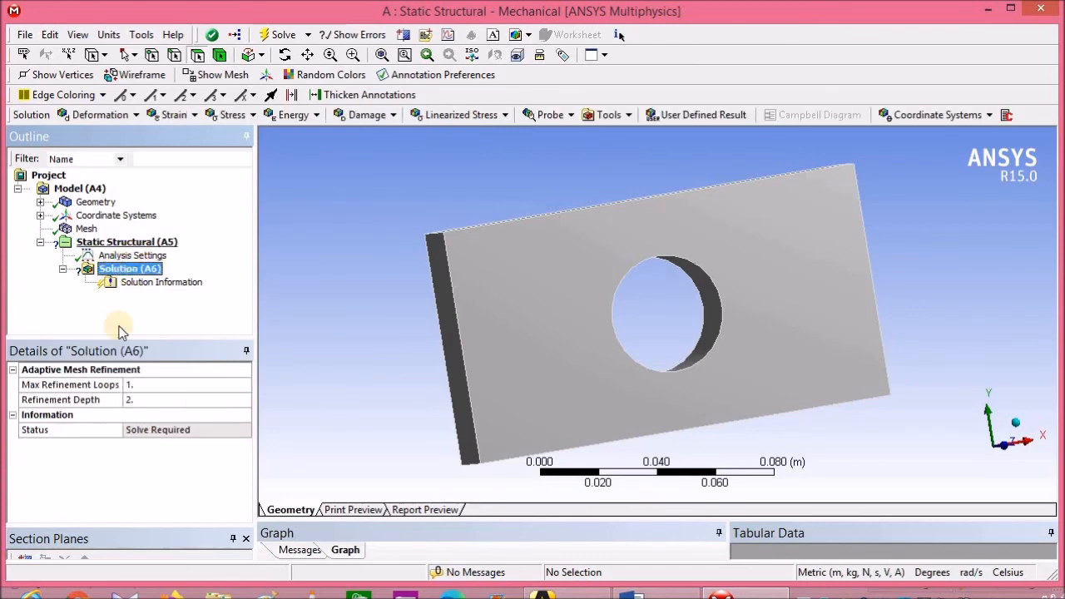
{"action": "left_click", "coordinate": [158, 283]}
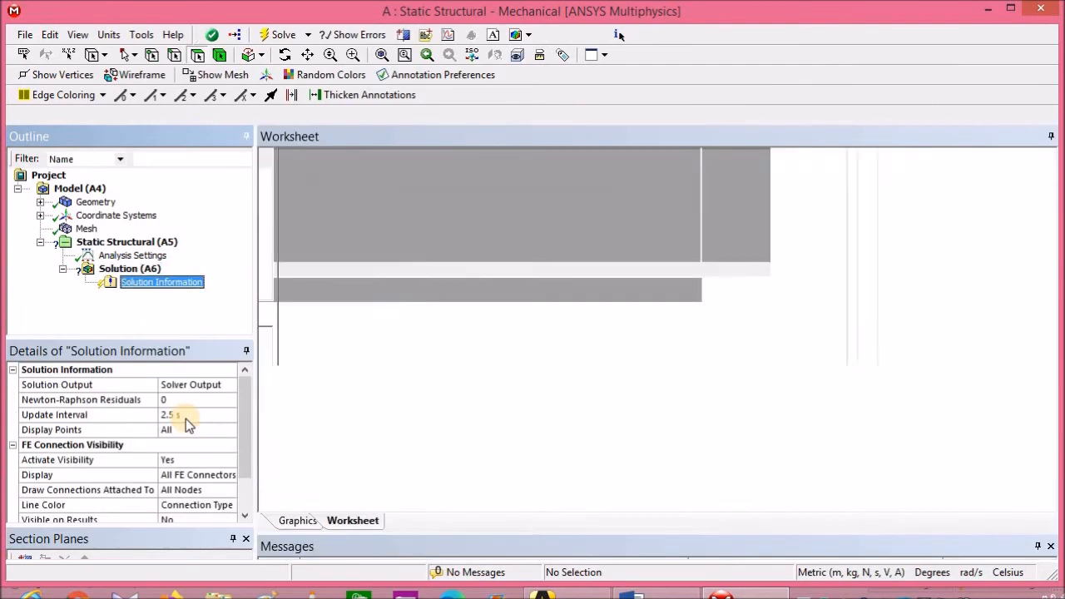
{"action": "left_click_drag", "start_coordinate": [225, 336], "coordinate": [228, 301]}
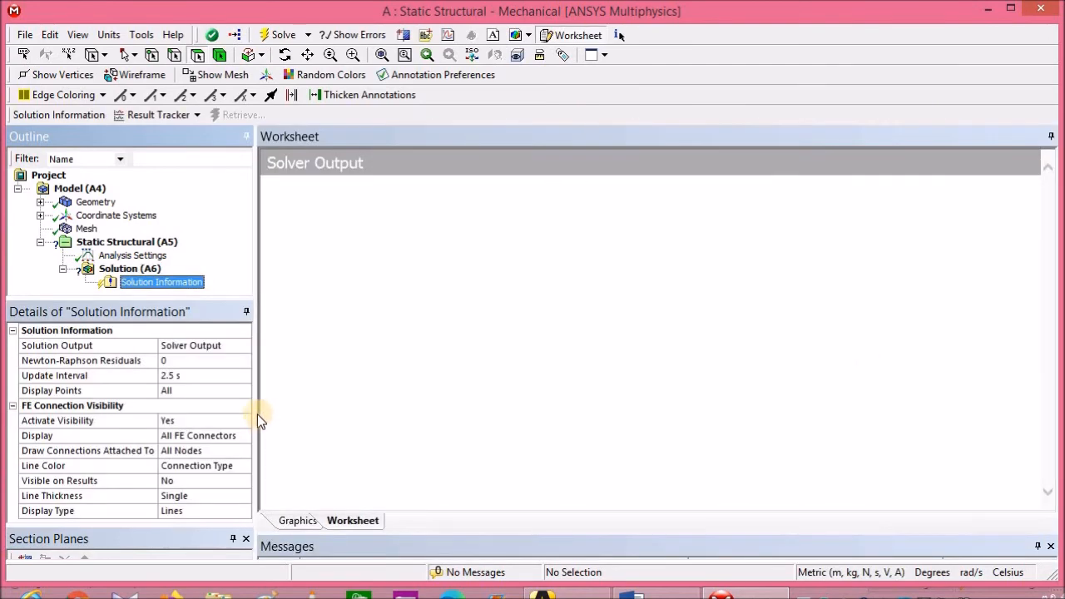
{"action": "left_click_drag", "start_coordinate": [257, 414], "coordinate": [277, 414]}
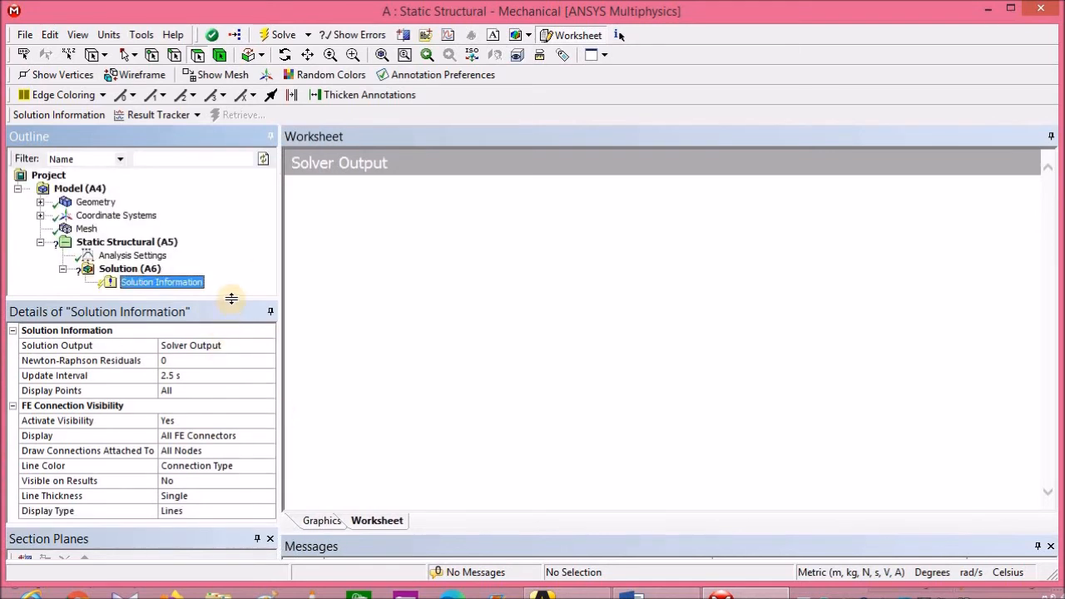
{"action": "left_click_drag", "start_coordinate": [230, 301], "coordinate": [229, 333]}
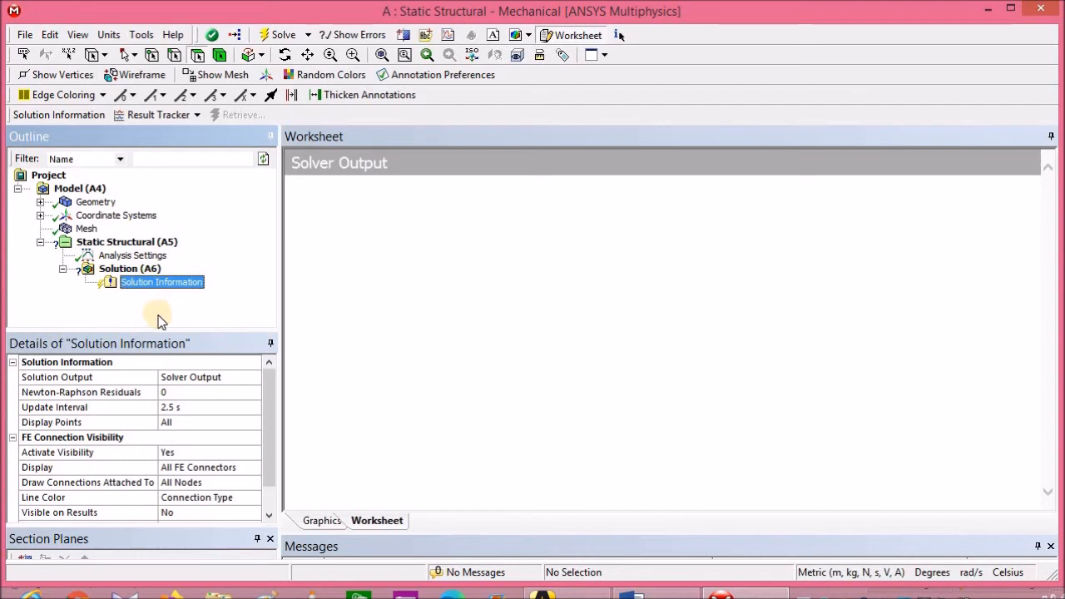
{"action": "left_click", "coordinate": [119, 271]}
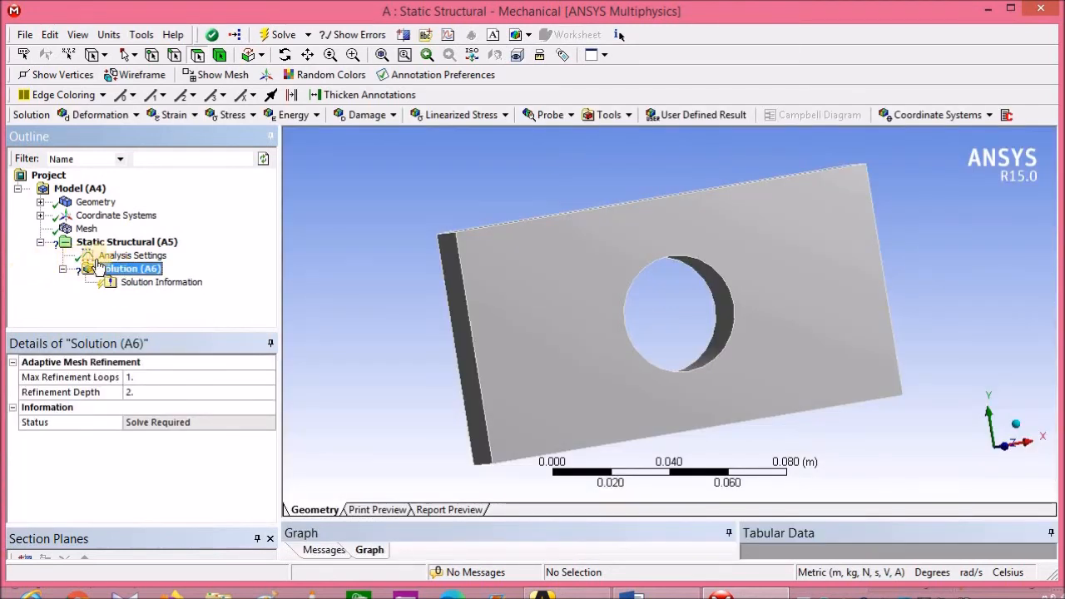
Apply a Fixed Support to the plate's end face on the negative X side in the Static Structural analysis
{"action": "left_click", "coordinate": [122, 242]}
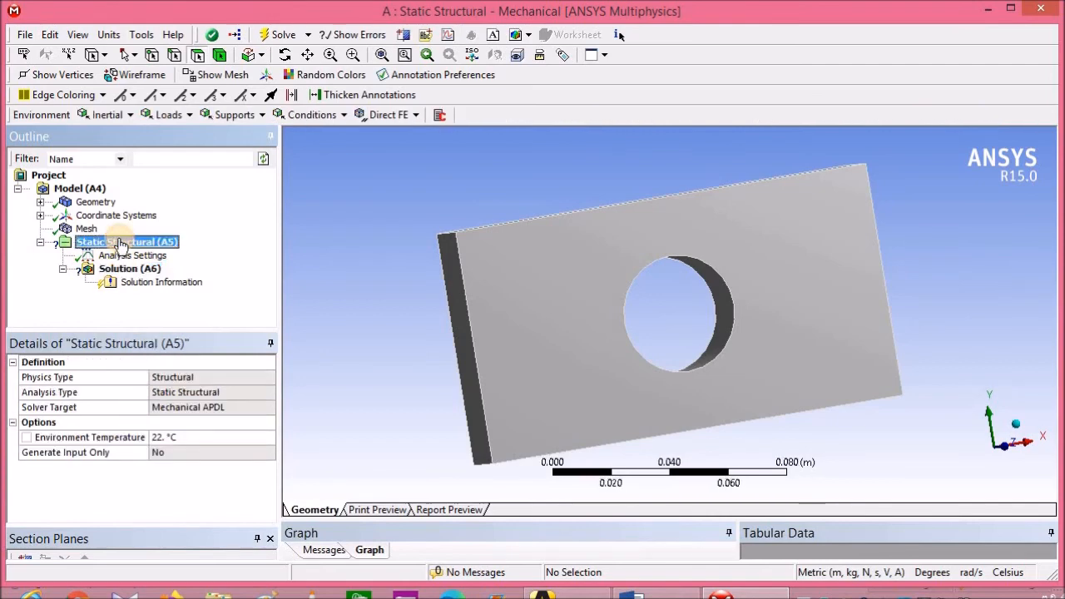
{"action": "left_click", "coordinate": [106, 270]}
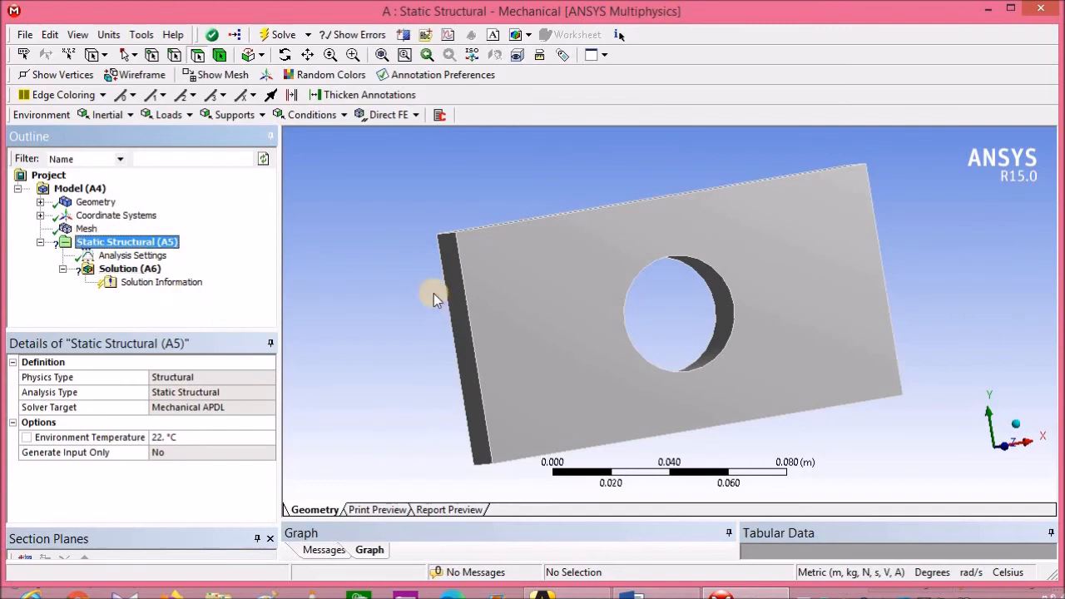
{"action": "middle_click_drag", "start_coordinate": [474, 376], "coordinate": [647, 345]}
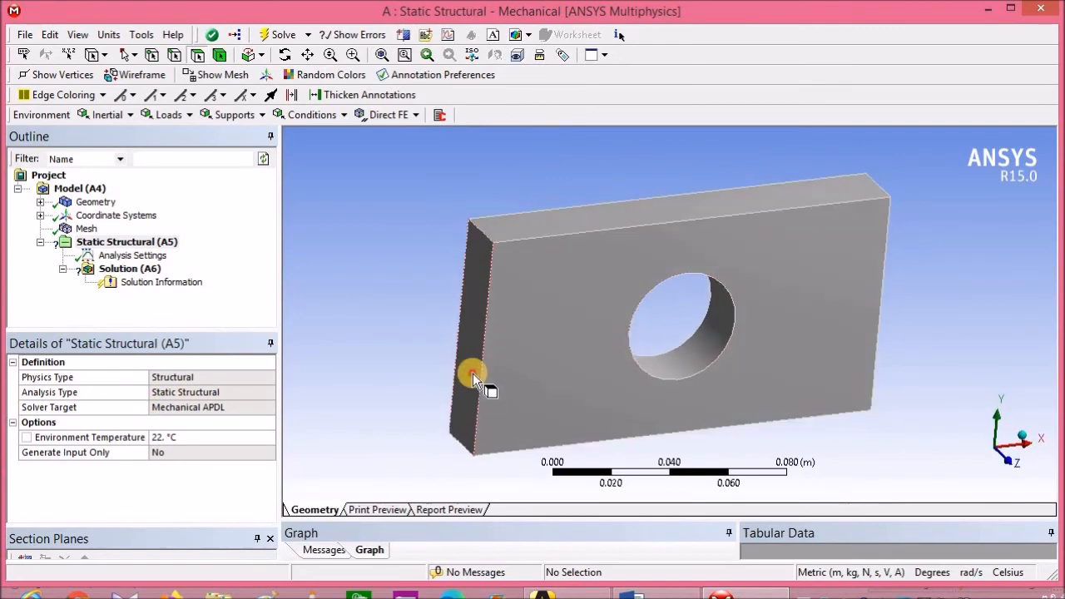
{"action": "left_click", "coordinate": [471, 373]}
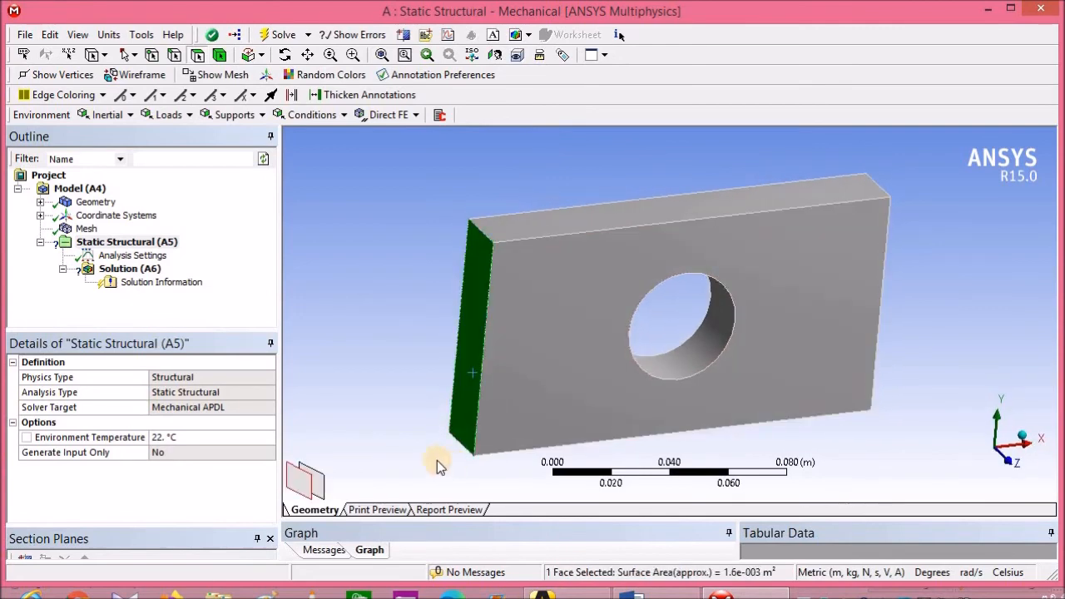
{"action": "left_click", "coordinate": [254, 115]}
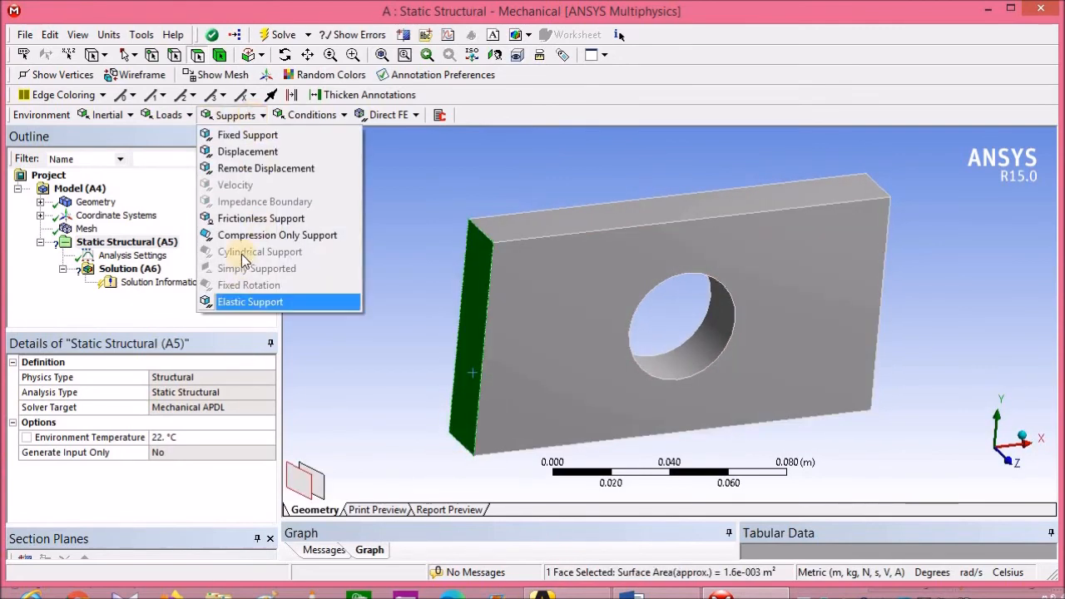
{"action": "left_click", "coordinate": [240, 135]}
Add a Force load to the plate's opposite end face, on the positive X side
{"action": "middle_click_drag", "start_coordinate": [596, 288], "coordinate": [415, 320]}
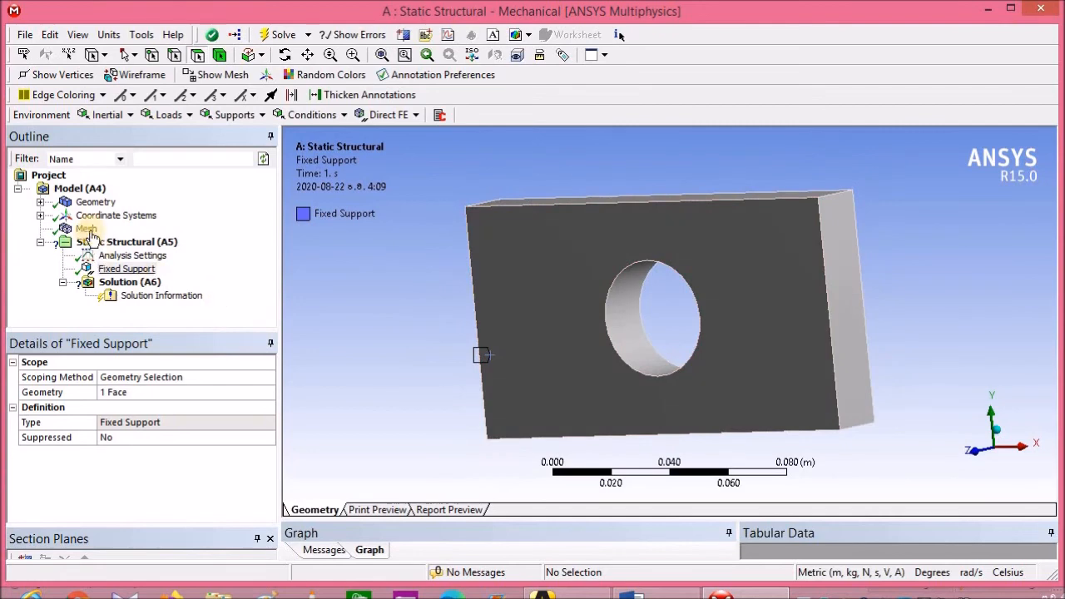
{"action": "left_click", "coordinate": [848, 332]}
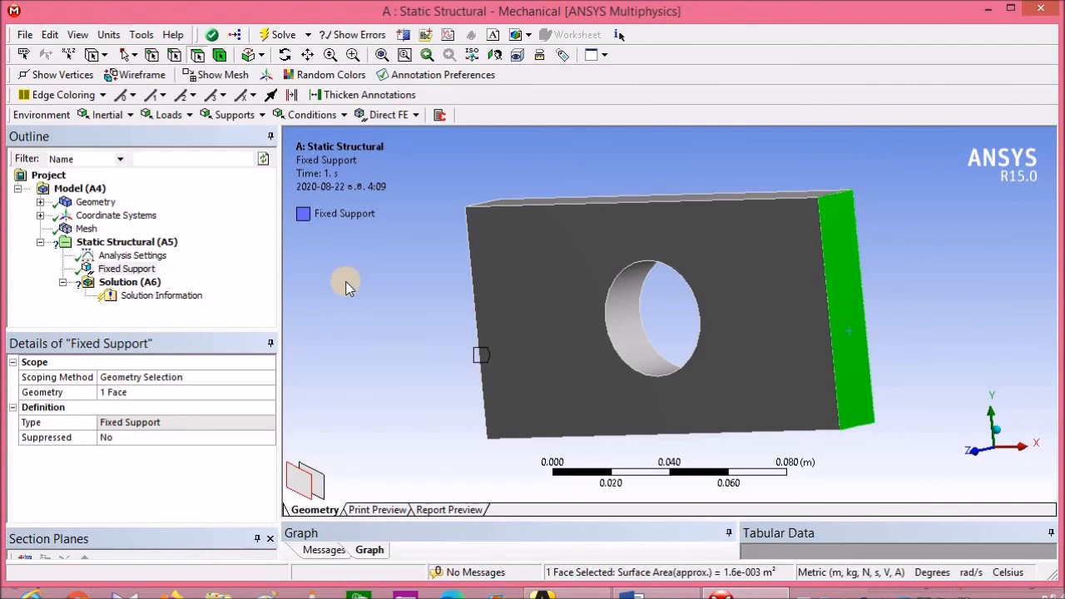
{"action": "left_click", "coordinate": [169, 115]}
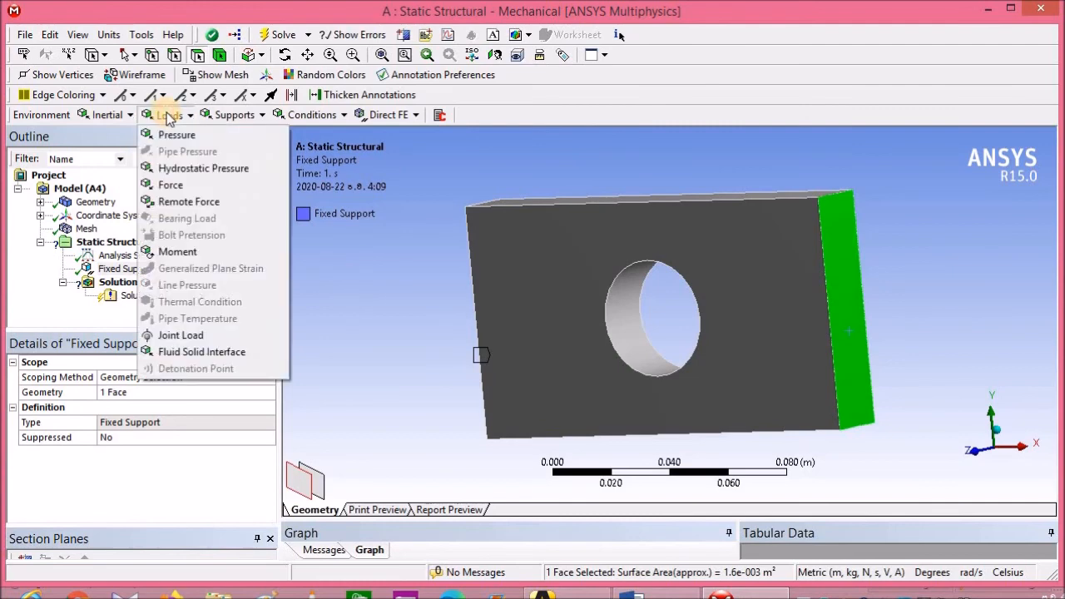
{"action": "left_click", "coordinate": [173, 185]}
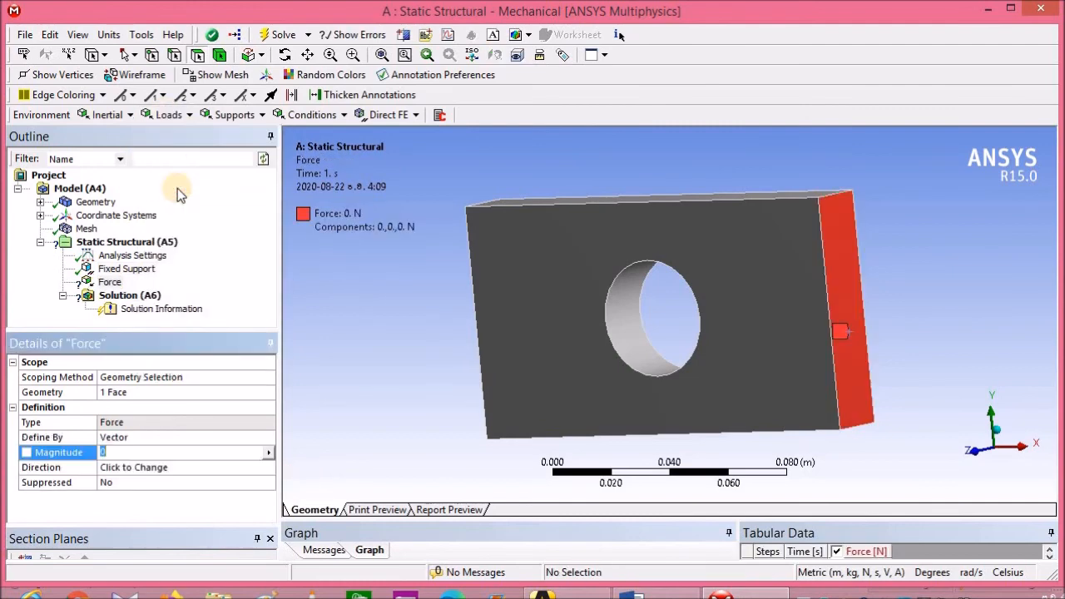
Define the force by components in the global coordinate system and set its Y component to -10000 N
{"action": "left_click", "coordinate": [183, 436]}
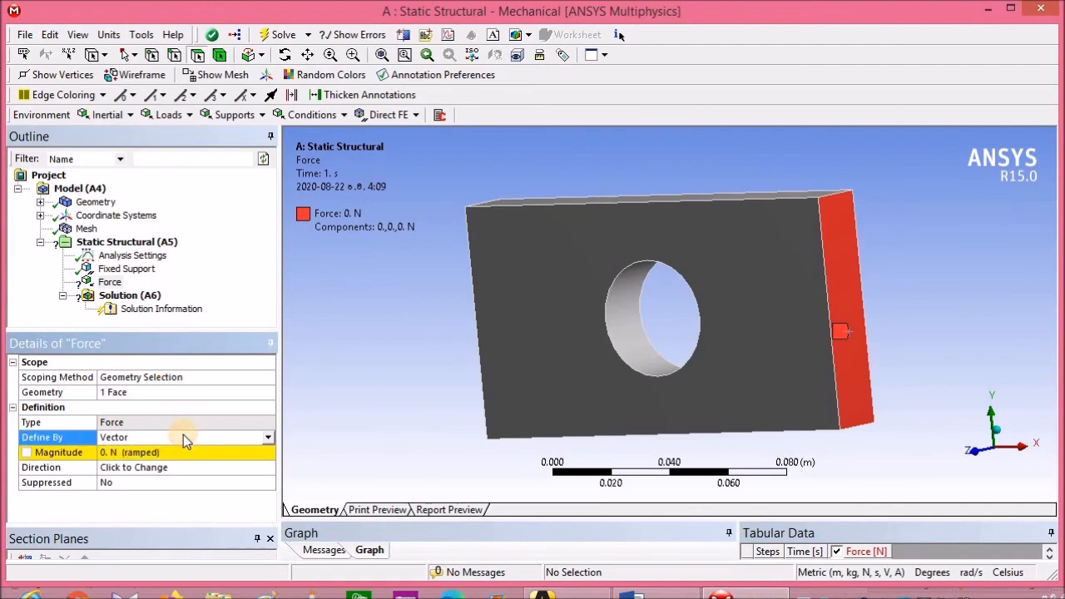
{"action": "left_click", "coordinate": [271, 438]}
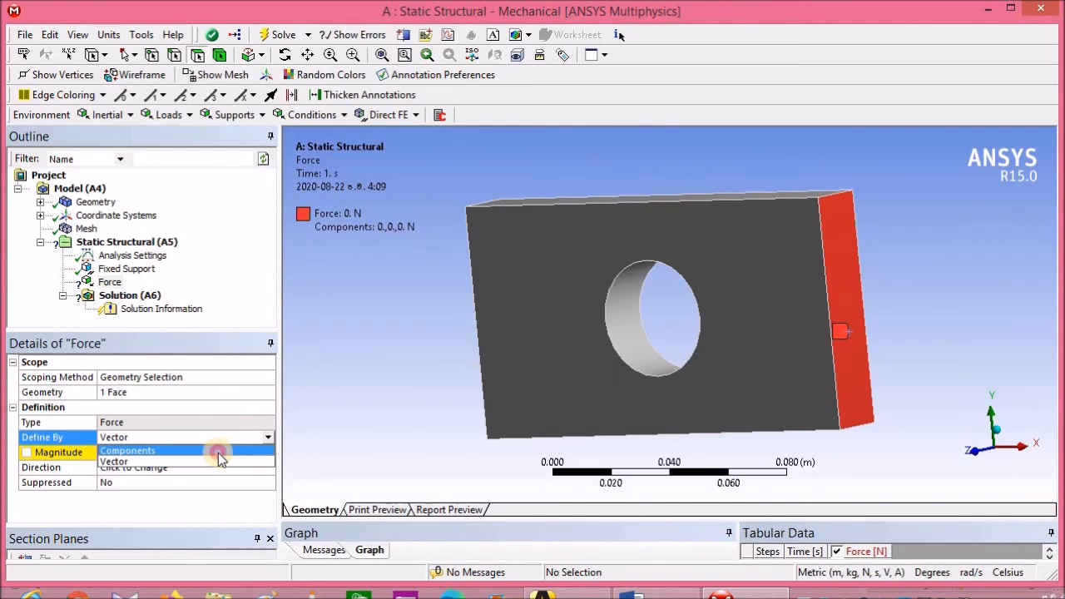
{"action": "left_click", "coordinate": [218, 456]}
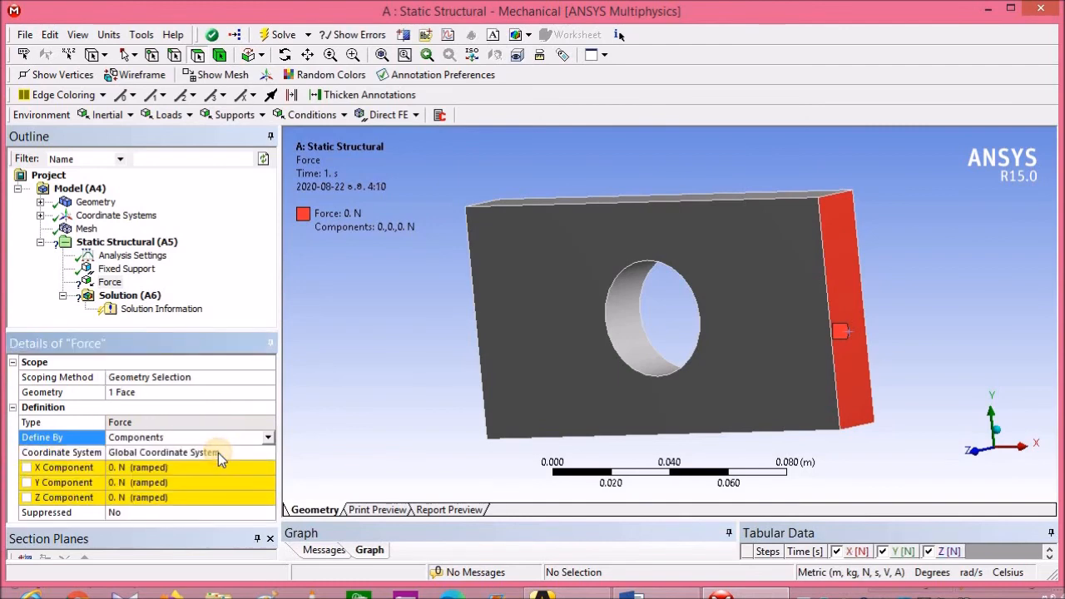
{"action": "left_click", "coordinate": [125, 482]}
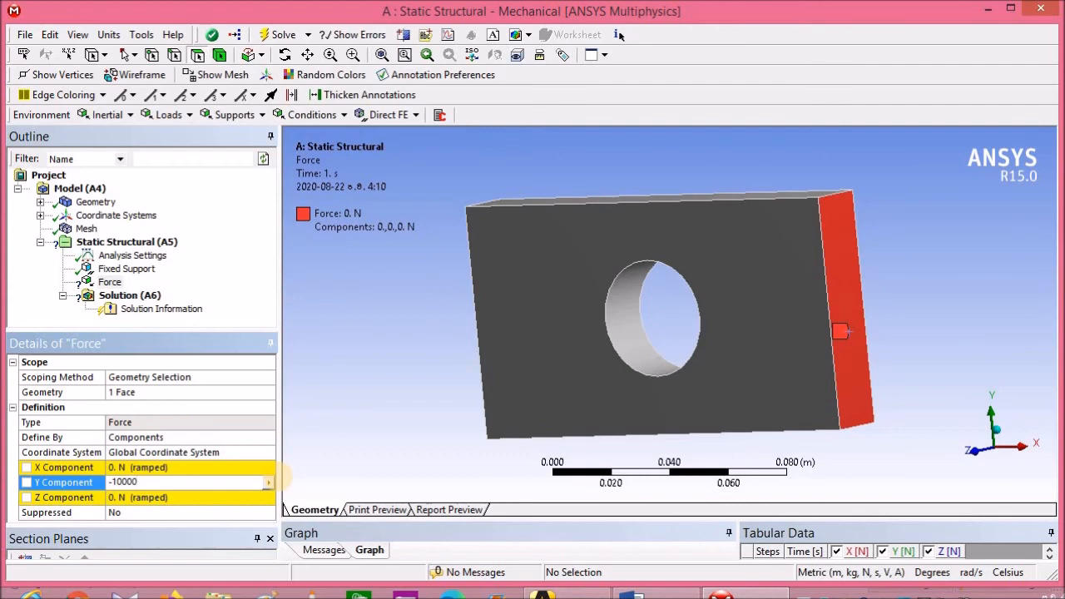
{"action": "left_click", "coordinate": [340, 375]}
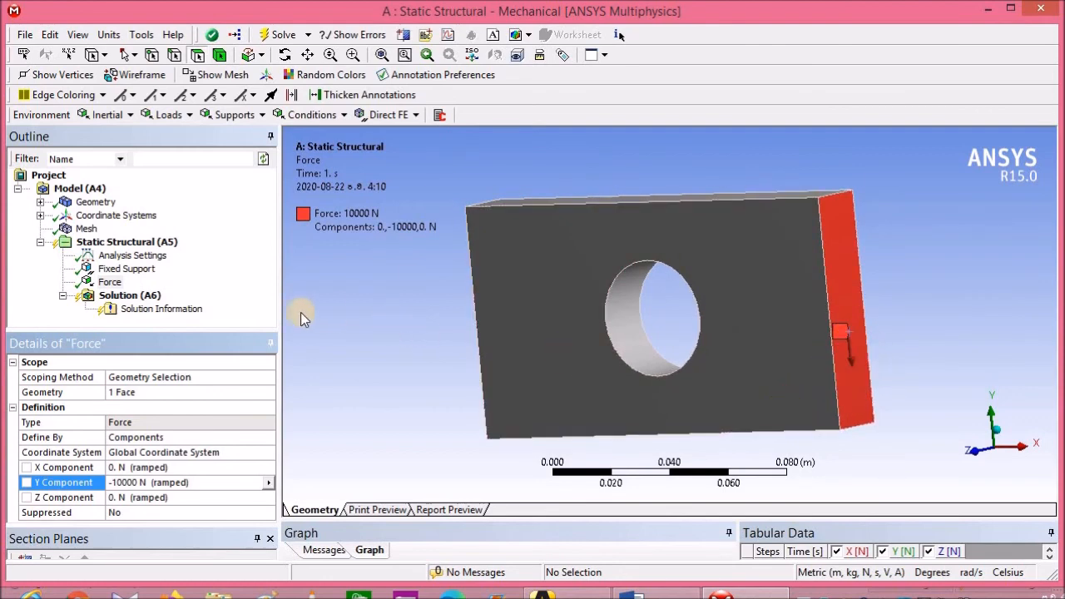
Check the force and fixed support locations on the plate, and look over the solution branch
{"action": "middle_click_drag", "start_coordinate": [332, 366], "coordinate": [487, 354]}
{"action": "left_click", "coordinate": [494, 344]}
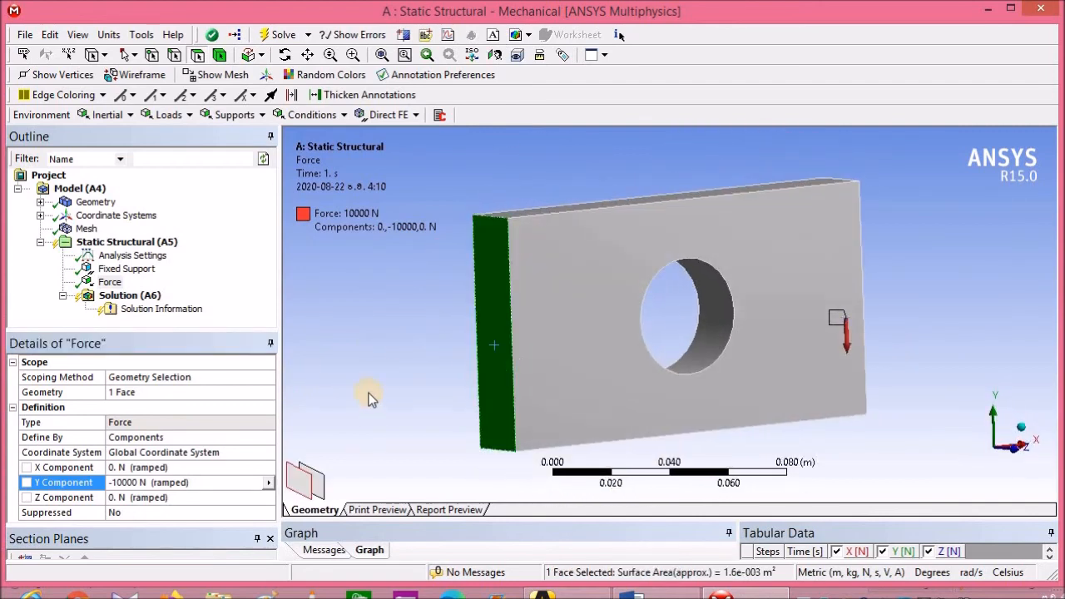
{"action": "left_click", "coordinate": [125, 295]}
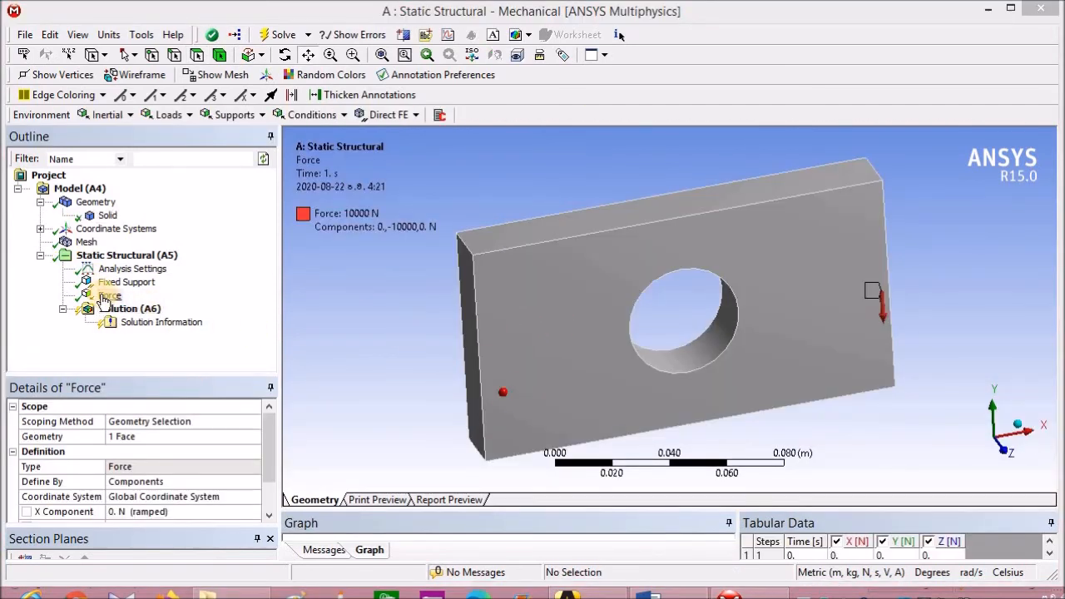
{"action": "left_click", "coordinate": [104, 297]}
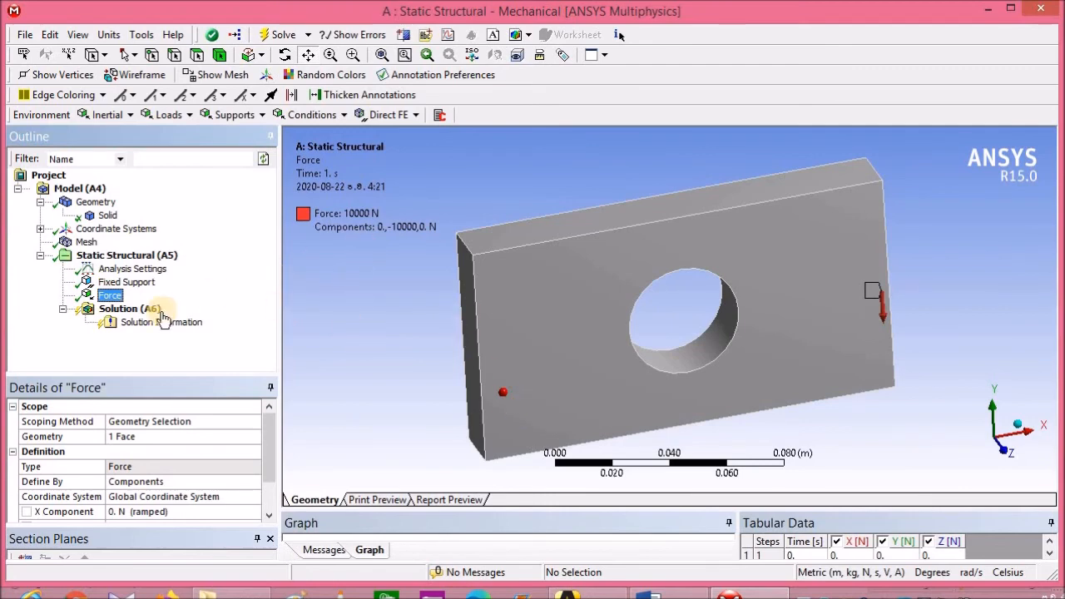
{"action": "left_click", "coordinate": [121, 282]}
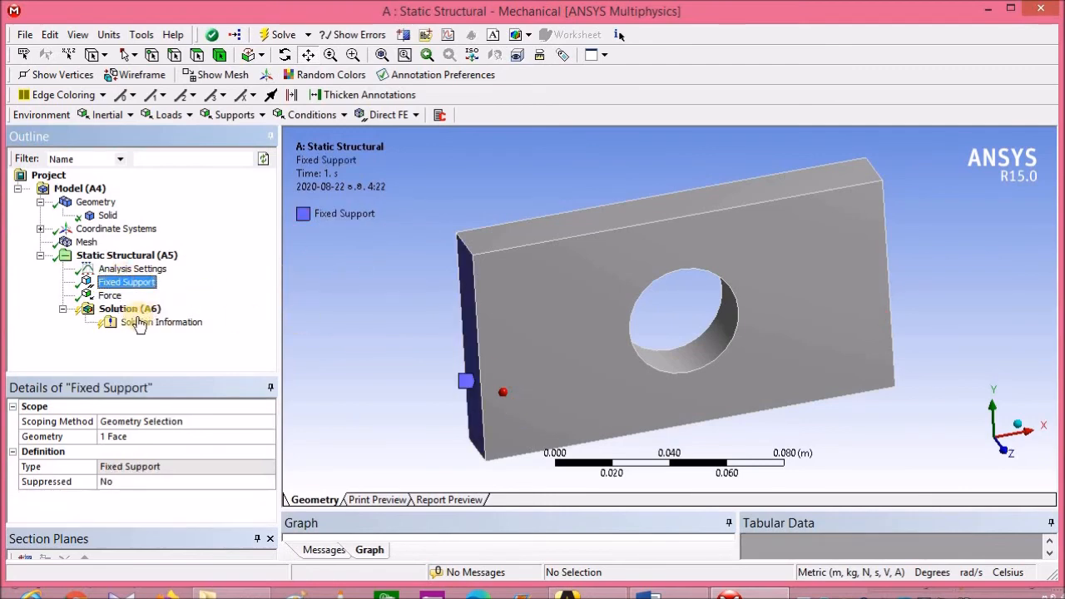
{"action": "left_click", "coordinate": [128, 309]}
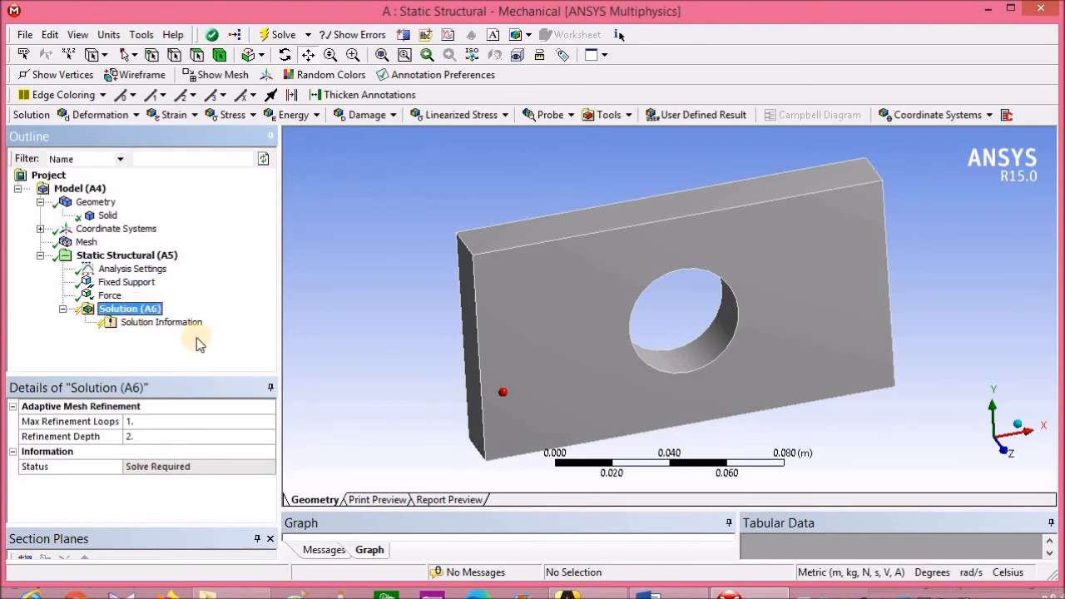
{"action": "left_click", "coordinate": [167, 322]}
Add a Maximum Principal stress result for all bodies to the solution
{"action": "left_click", "coordinate": [129, 310]}
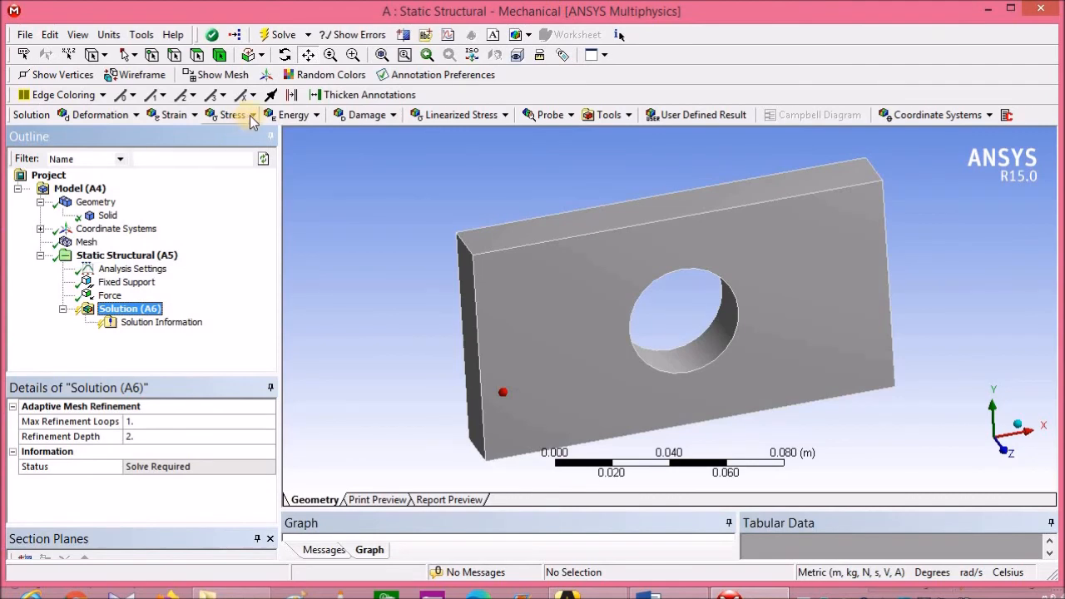
{"action": "left_click", "coordinate": [252, 117]}
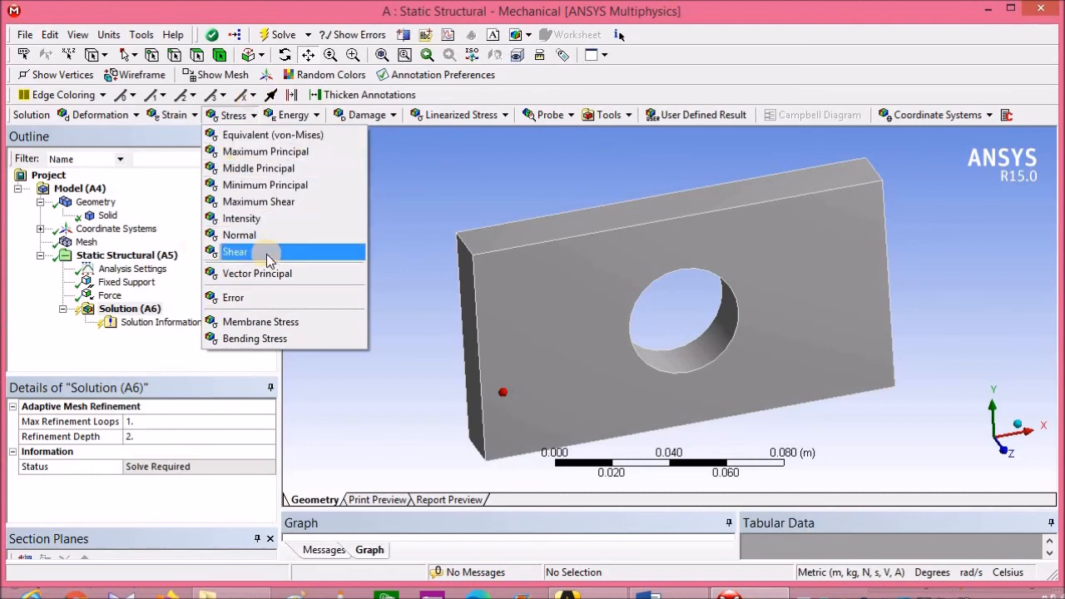
{"action": "left_click", "coordinate": [268, 155]}
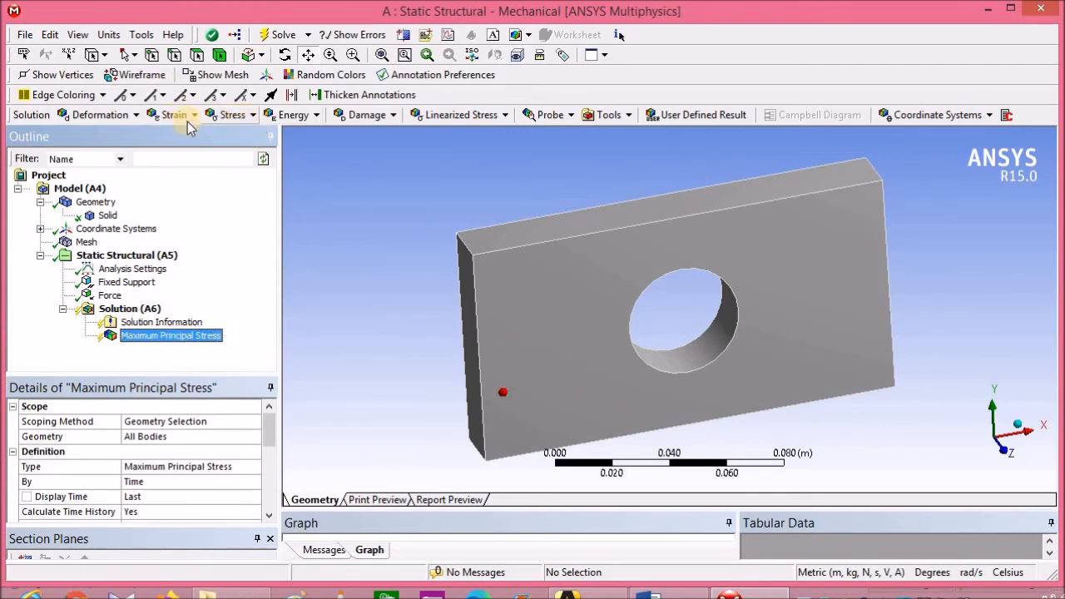
Add a Directional Deformation result to the solution and select the plate body for its geometry scope
{"action": "left_click", "coordinate": [98, 115]}
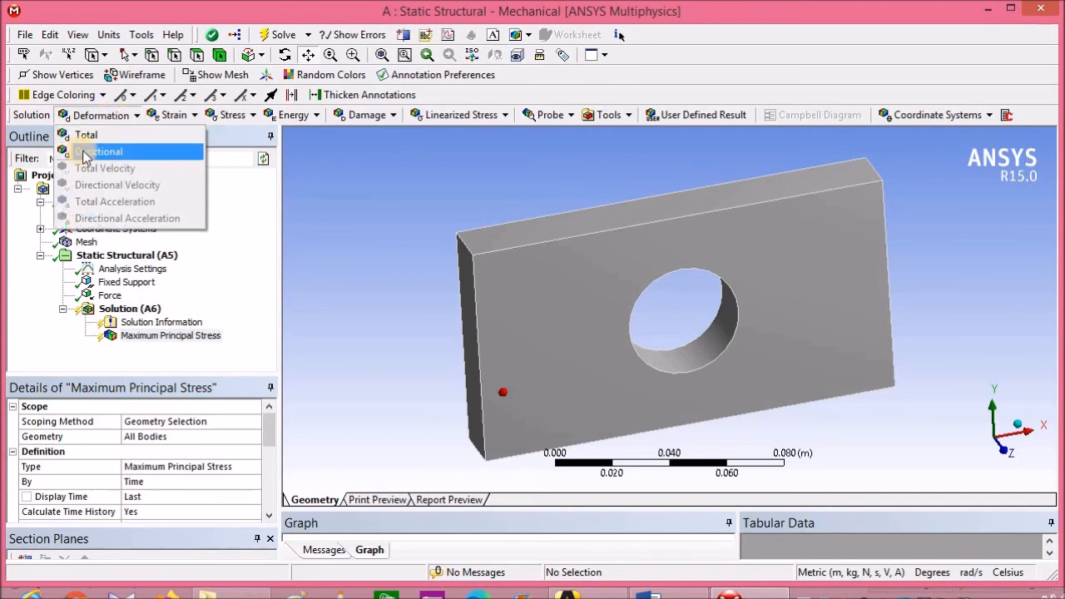
{"action": "left_click", "coordinate": [93, 153]}
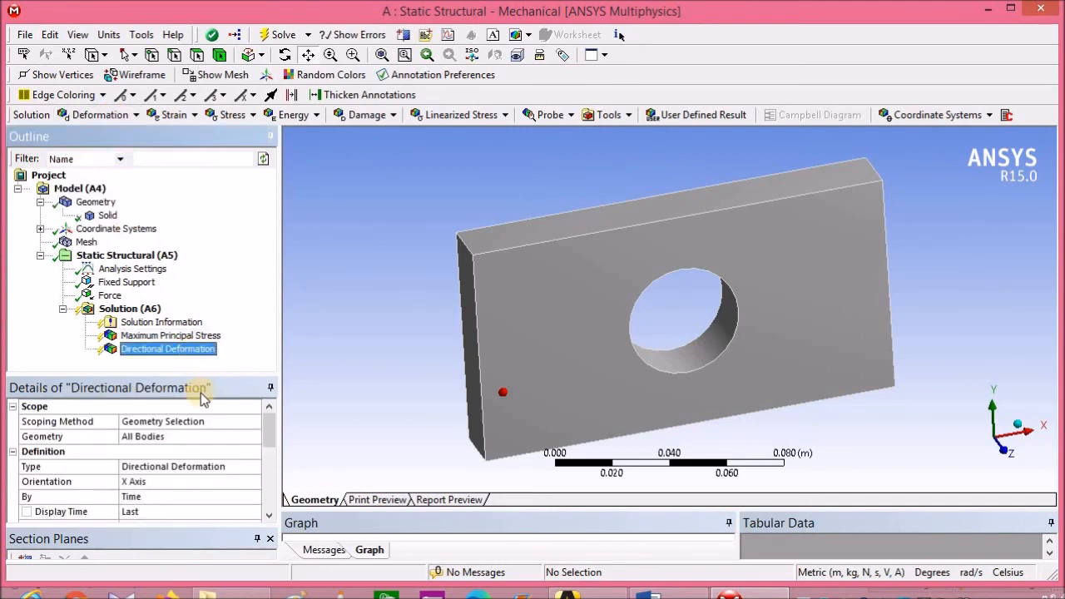
{"action": "left_click_drag", "start_coordinate": [210, 375], "coordinate": [211, 356]}
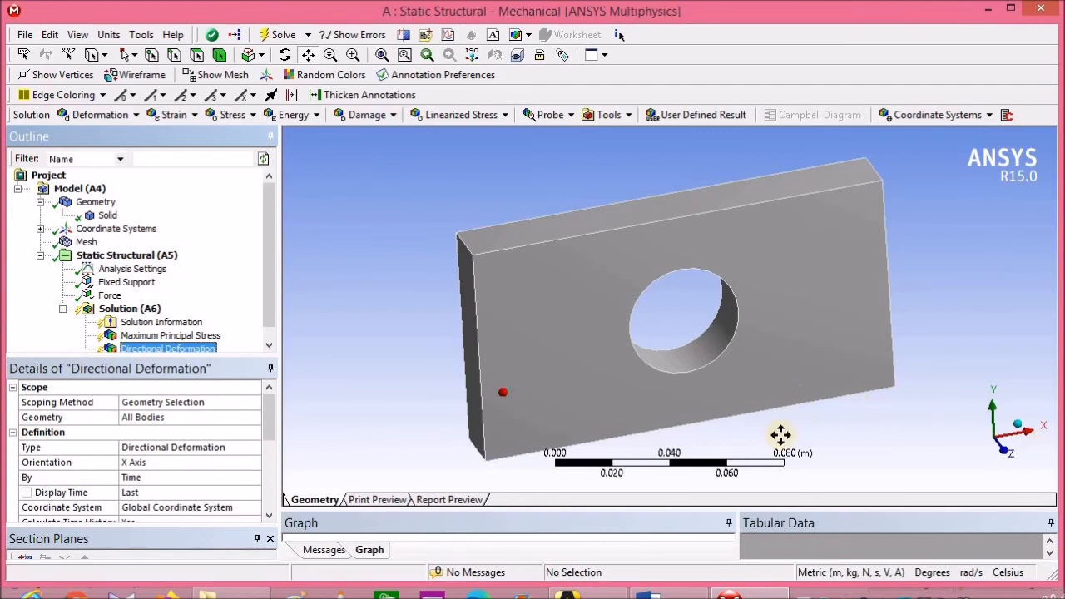
{"action": "left_click", "coordinate": [150, 417]}
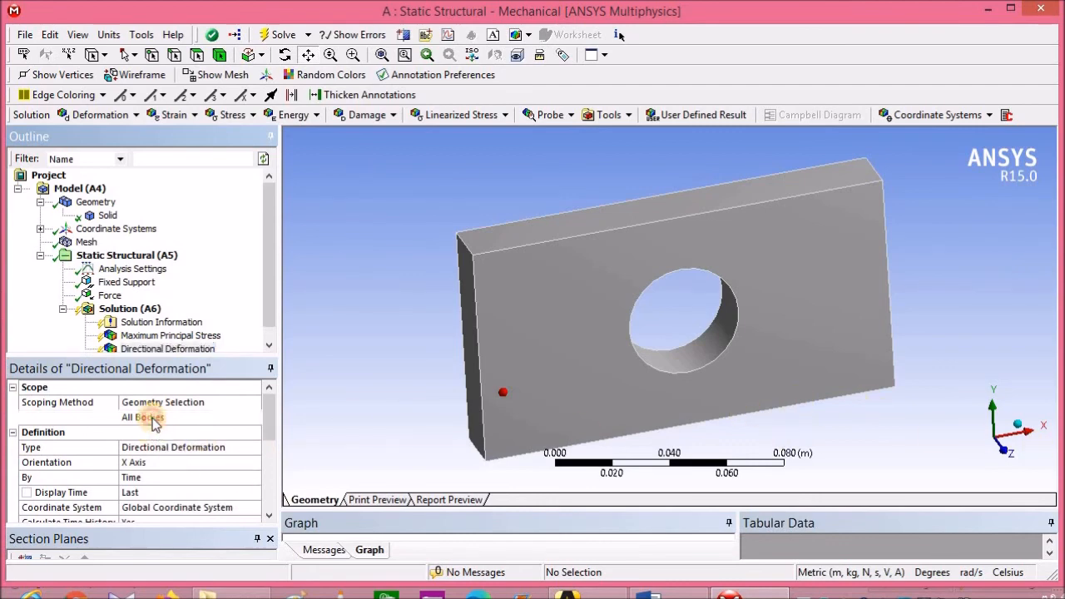
{"action": "left_click", "coordinate": [219, 54]}
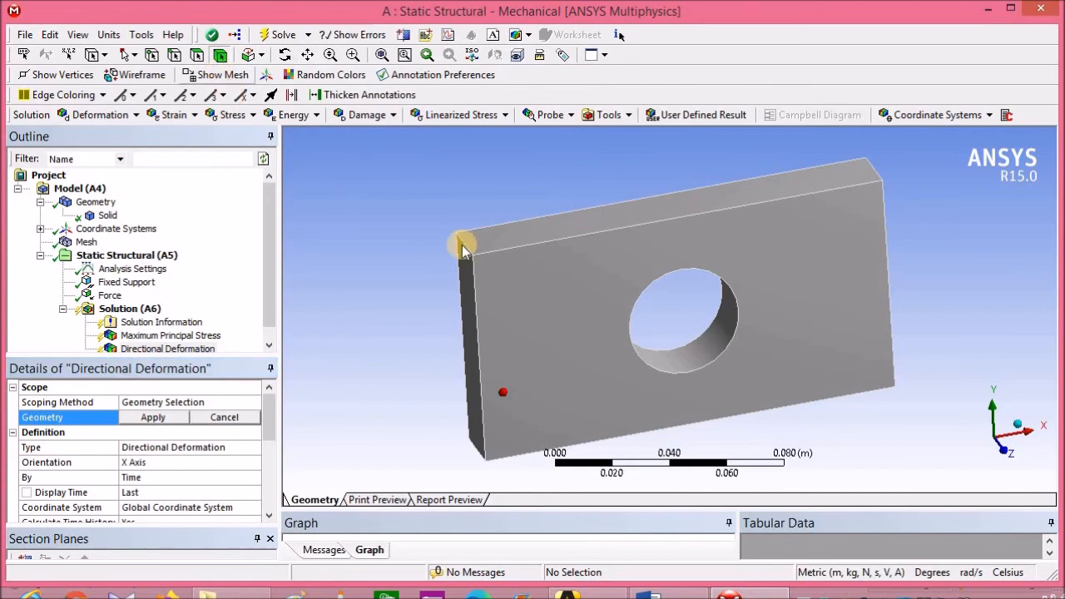
{"action": "left_click", "coordinate": [521, 271]}
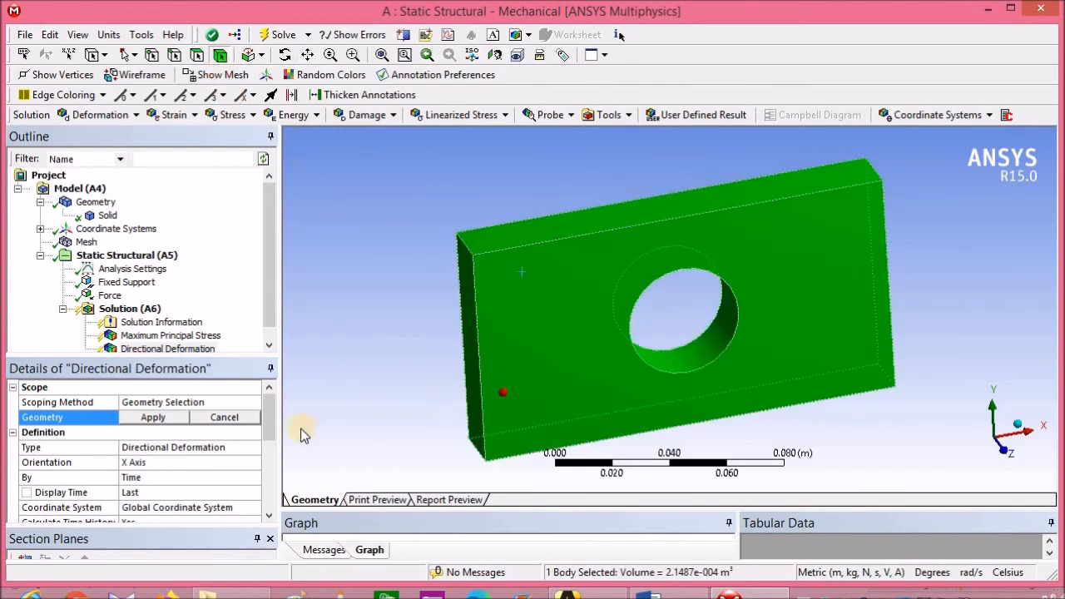
Set the directional deformation's orientation to Y Axis and solve the analysis
{"action": "left_click", "coordinate": [172, 461]}
{"action": "left_click", "coordinate": [254, 463]}
{"action": "left_click", "coordinate": [162, 489]}
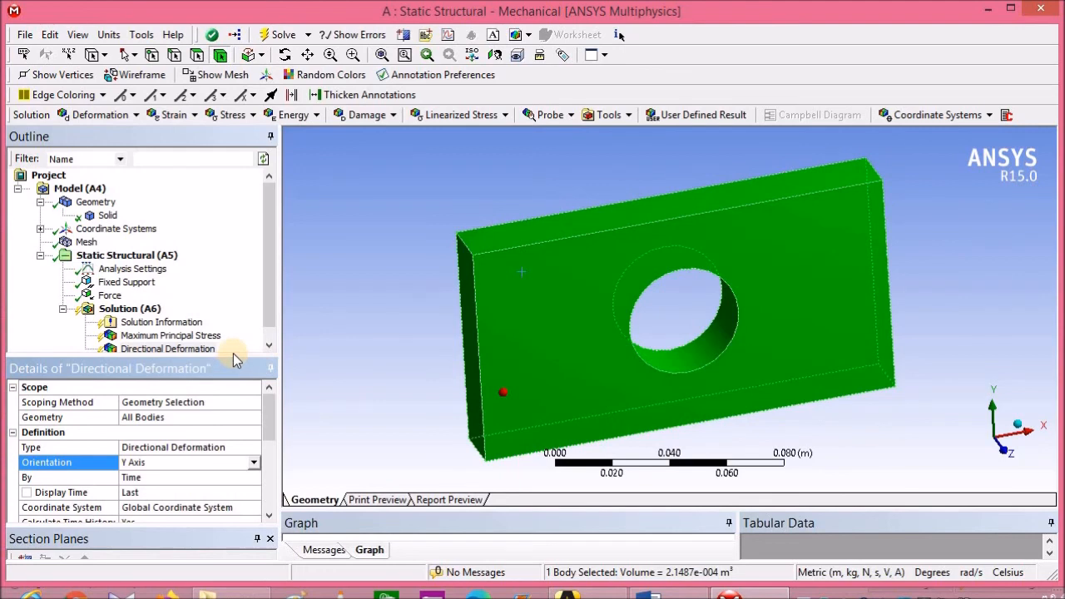
{"action": "left_click_drag", "start_coordinate": [235, 380], "coordinate": [235, 406]}
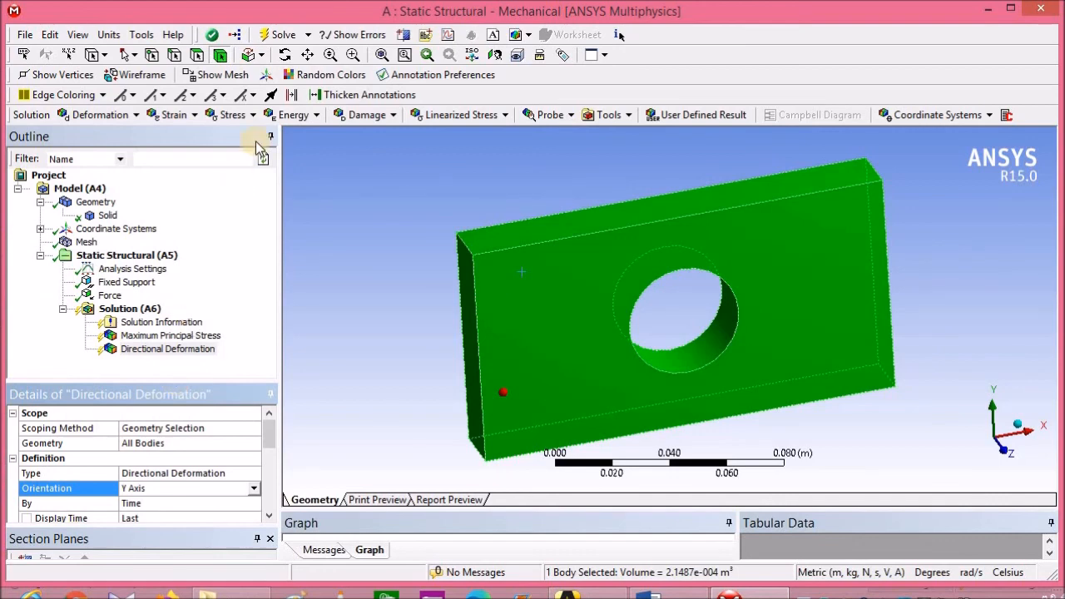
{"action": "left_click", "coordinate": [274, 35]}
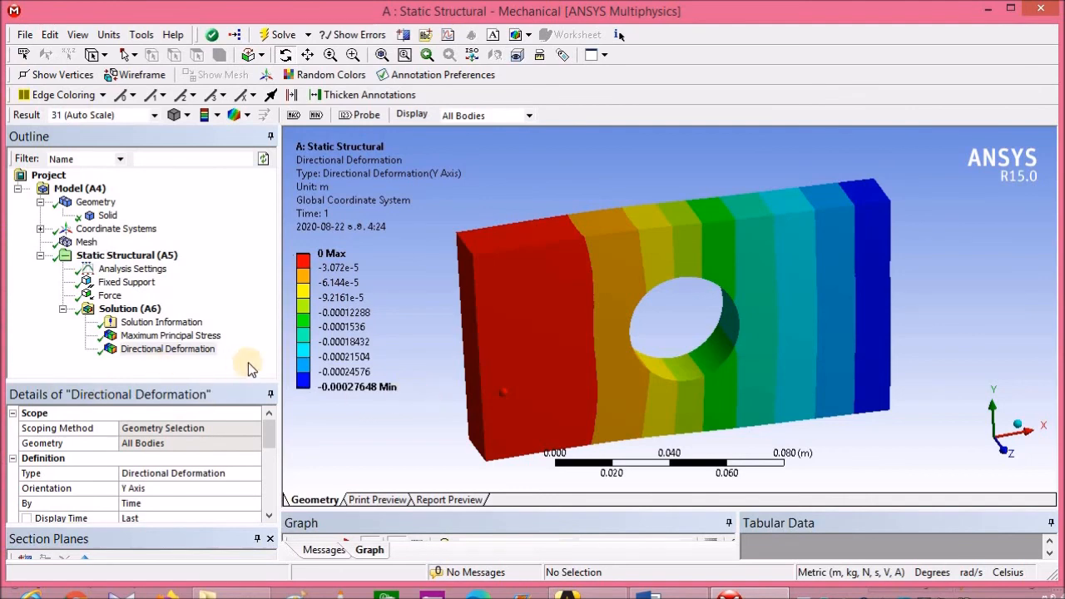
Display the Maximum Principal Stress contour on the plate and label its maximum and minimum locations
{"action": "left_click", "coordinate": [133, 335]}
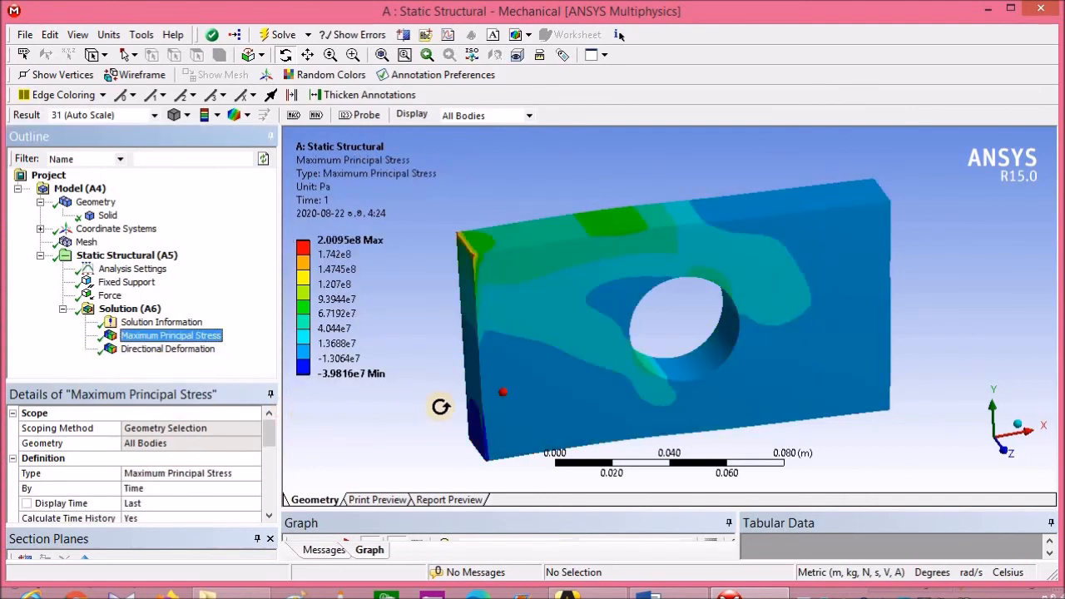
{"action": "left_click_drag", "start_coordinate": [439, 388], "coordinate": [580, 352]}
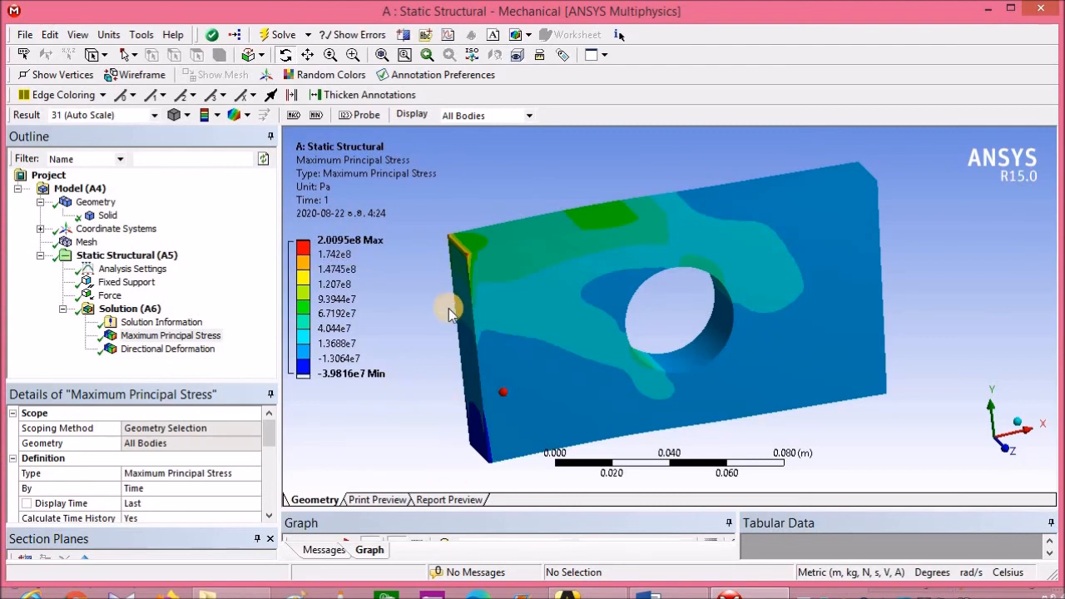
{"action": "left_click", "coordinate": [293, 116]}
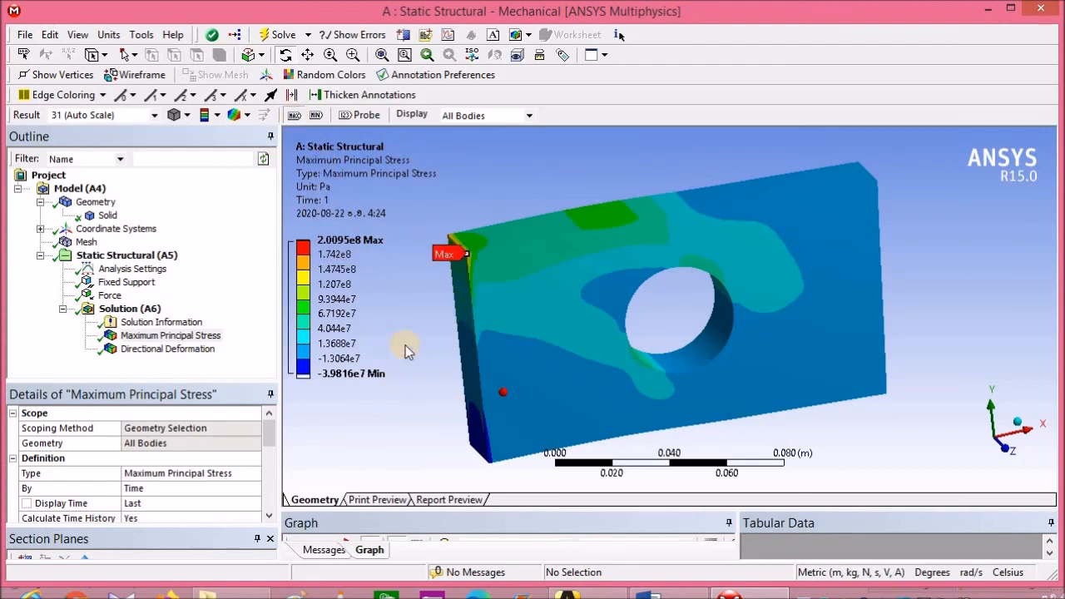
{"action": "left_click", "coordinate": [317, 117]}
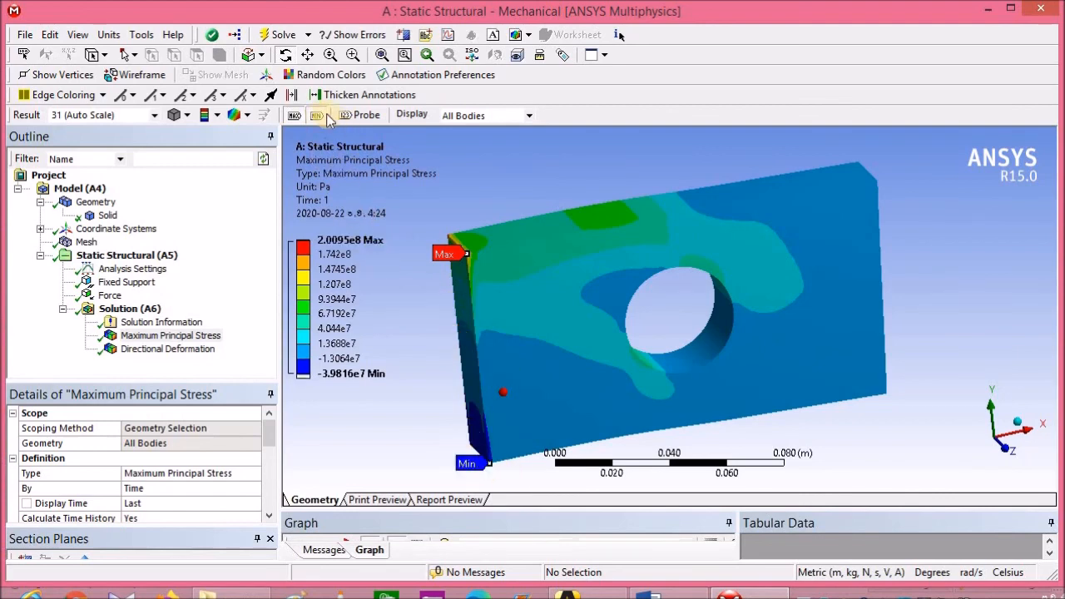
{"action": "left_click", "coordinate": [353, 118]}
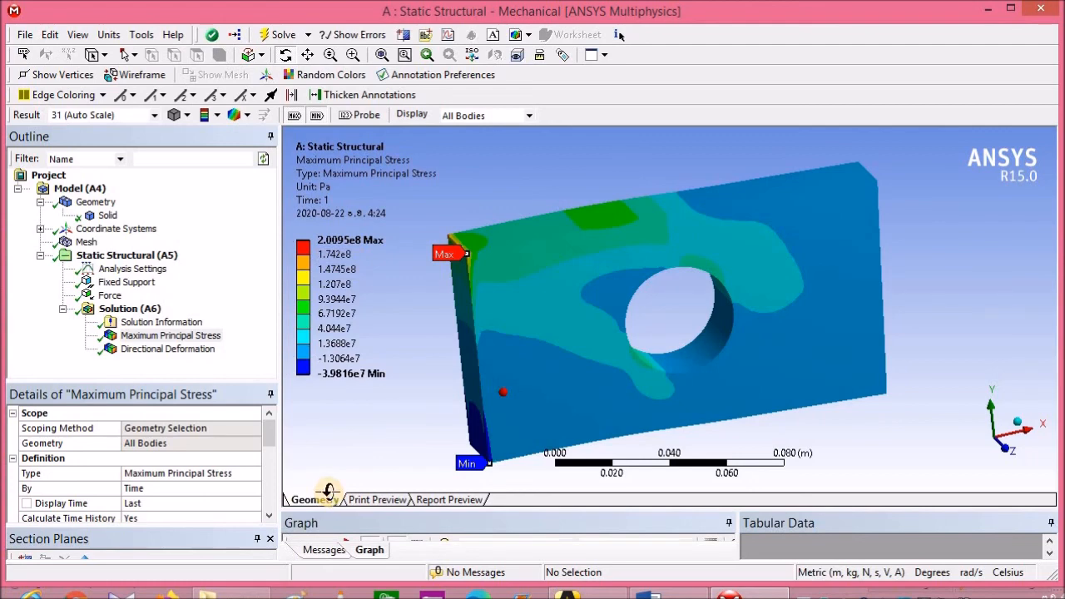
{"action": "left_click_drag", "start_coordinate": [697, 366], "coordinate": [891, 285]}
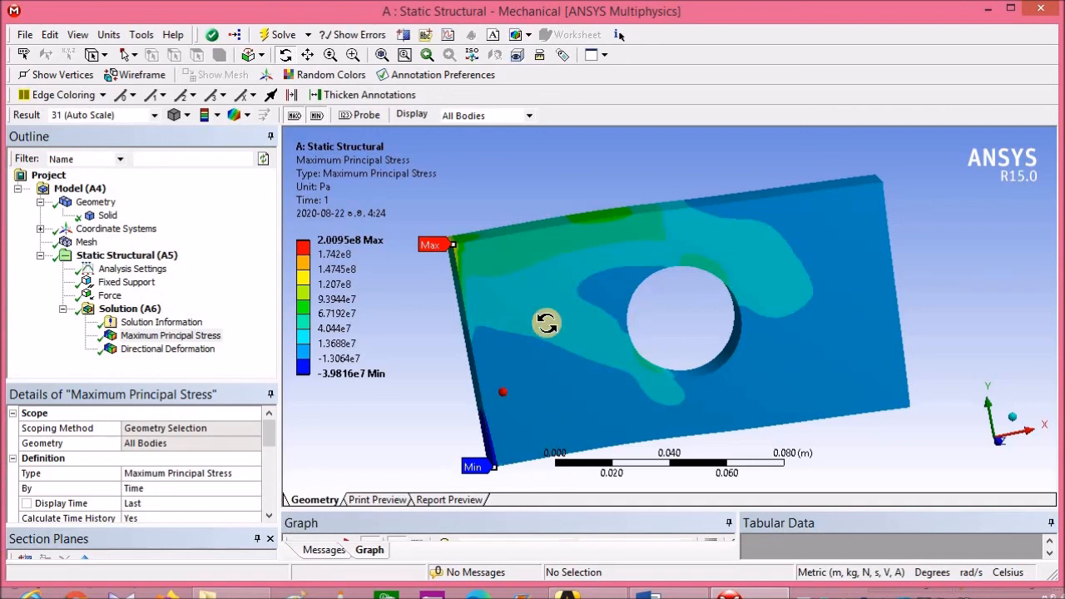
Examine the Y-axis Directional Deformation contour and its maximum and minimum locations on the plate
{"action": "left_click", "coordinate": [194, 349]}
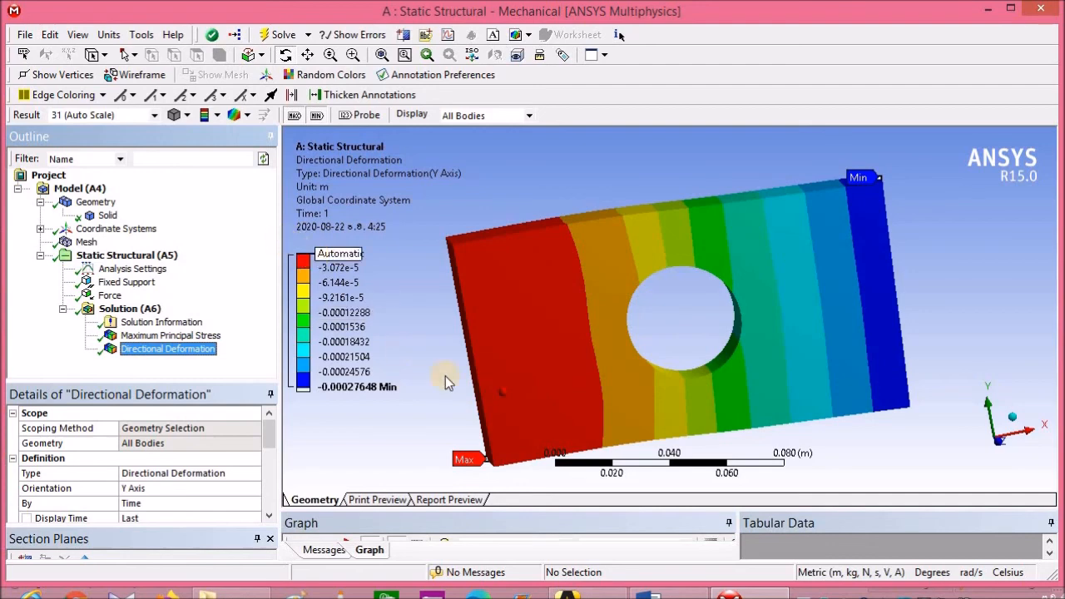
{"action": "left_click_drag", "start_coordinate": [548, 403], "coordinate": [584, 406]}
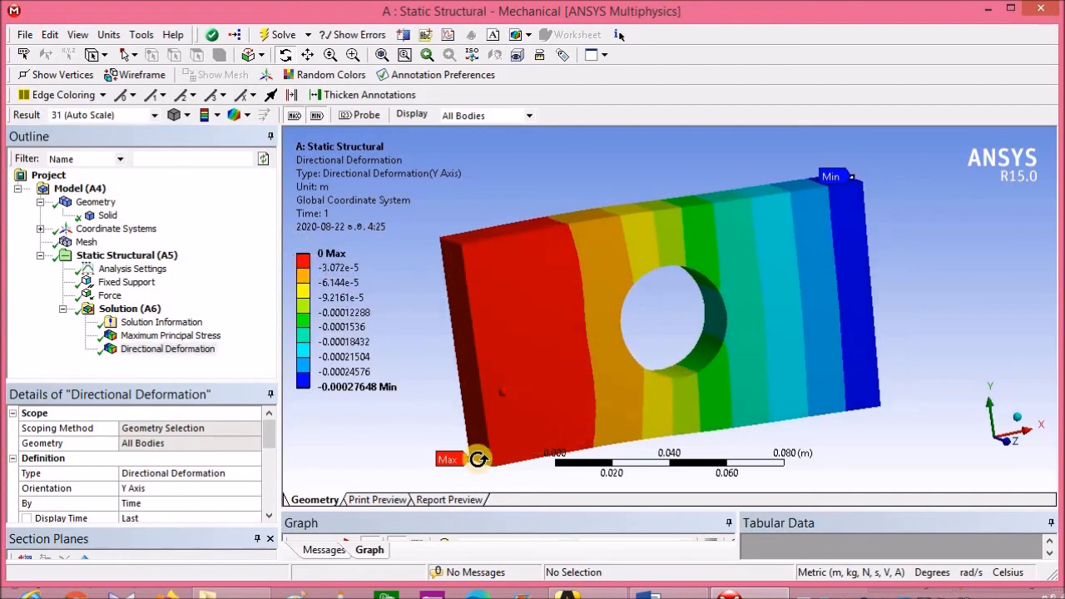
{"action": "left_click_drag", "start_coordinate": [524, 404], "coordinate": [464, 486]}
{"action": "left_click", "coordinate": [293, 119]}
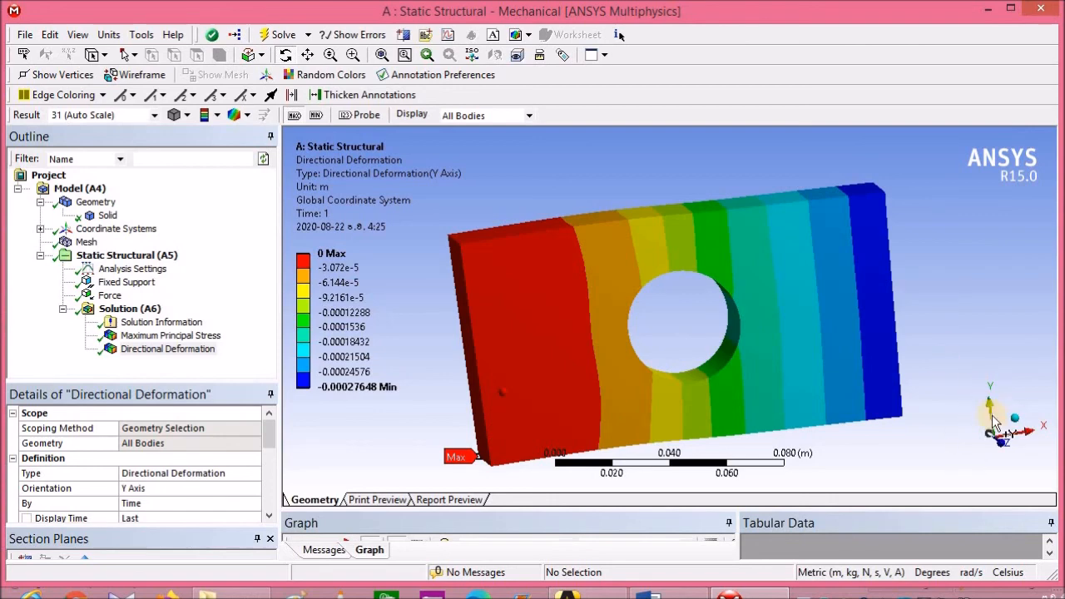
{"action": "left_click", "coordinate": [315, 115]}
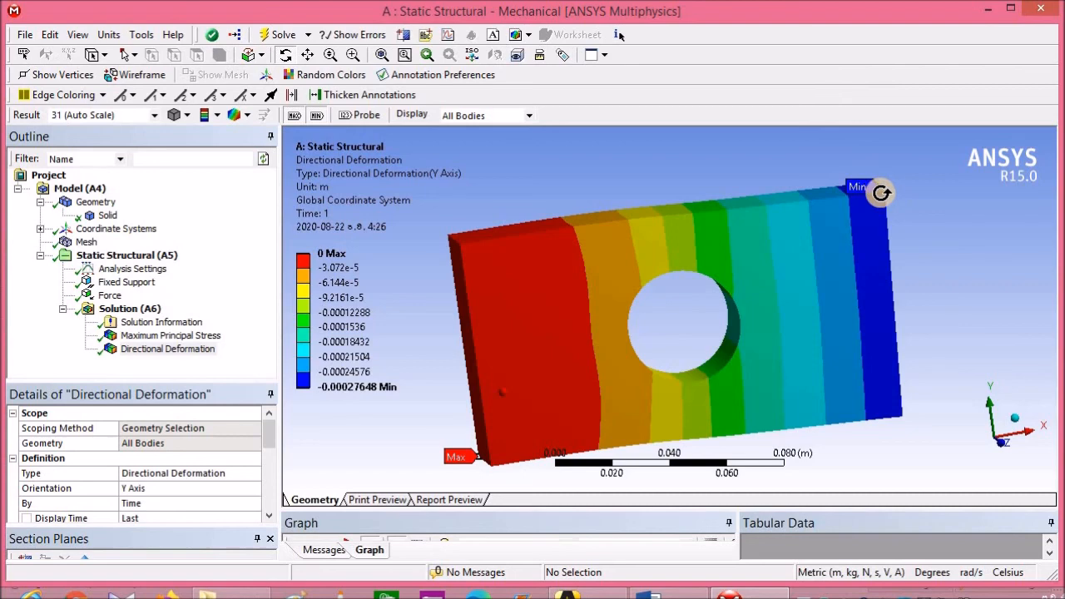
{"action": "mouse_move", "coordinate": [768, 347]}
{"action": "left_mouse_down"}
{"action": "mouse_move", "coordinate": [768, 358]}
{"action": "mouse_move", "coordinate": [771, 349]}
{"action": "left_mouse_up"}
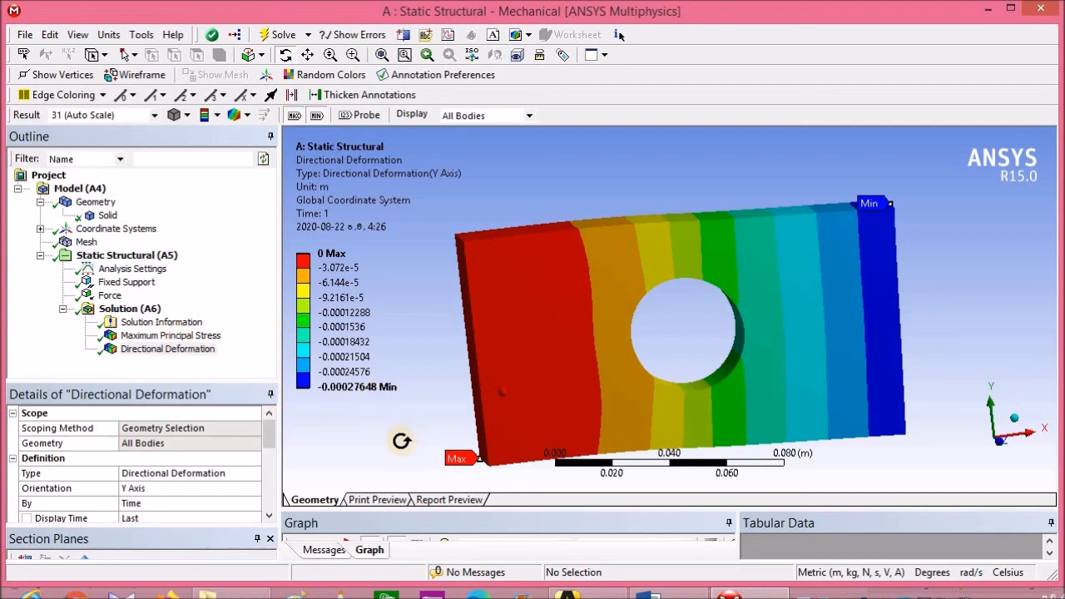
Play the animation of the Maximum Principal Stress result with 10 frames over 2 seconds, and pause it
{"action": "left_click", "coordinate": [170, 335]}
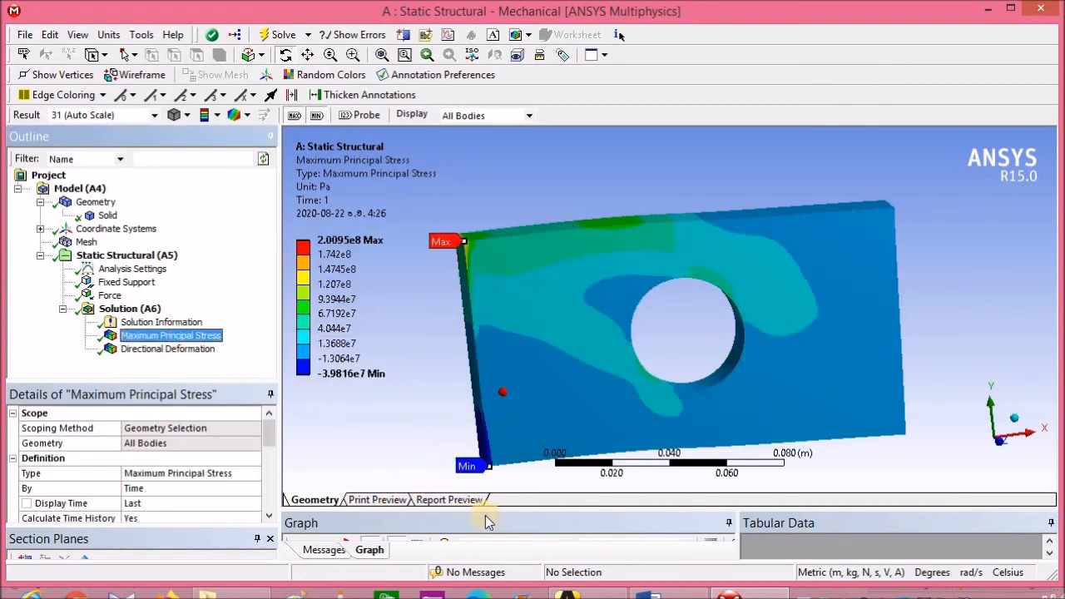
{"action": "left_click_drag", "start_coordinate": [491, 511], "coordinate": [491, 425]}
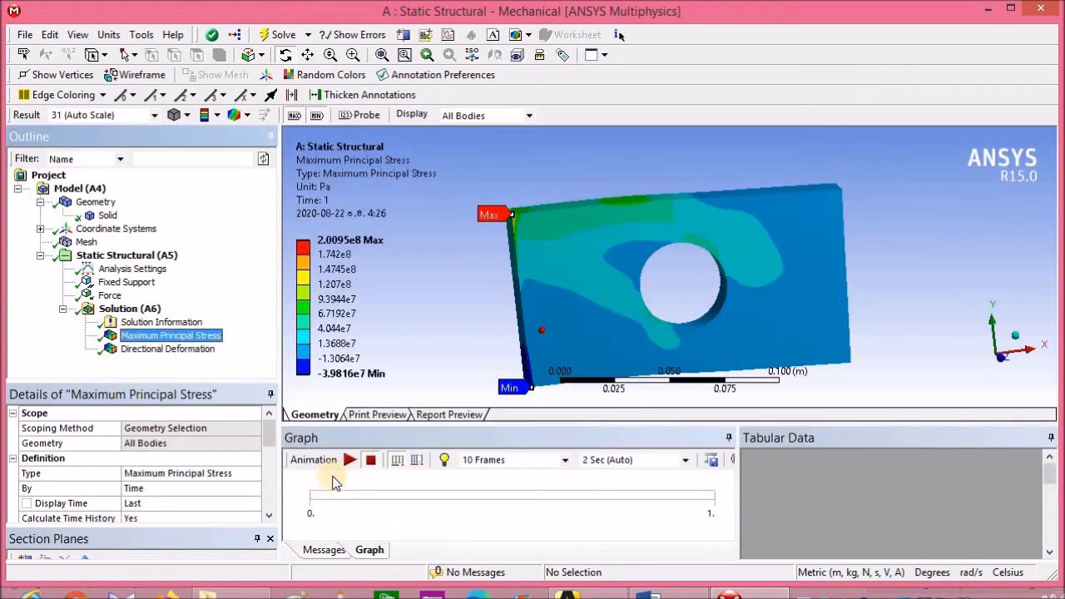
{"action": "left_click", "coordinate": [349, 460]}
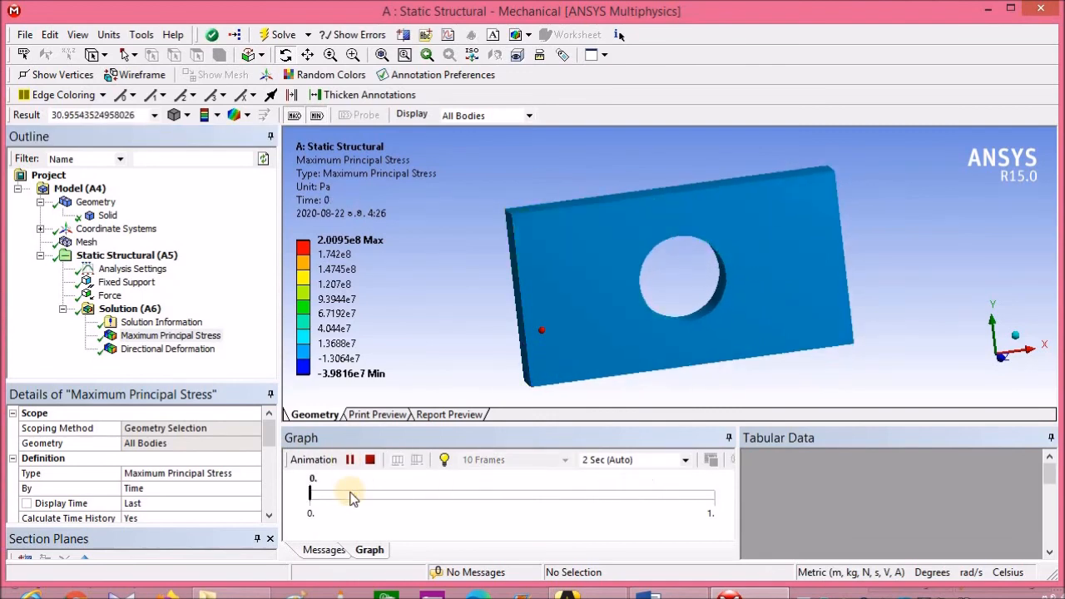
{"action": "left_click_drag", "start_coordinate": [596, 423], "coordinate": [595, 448]}
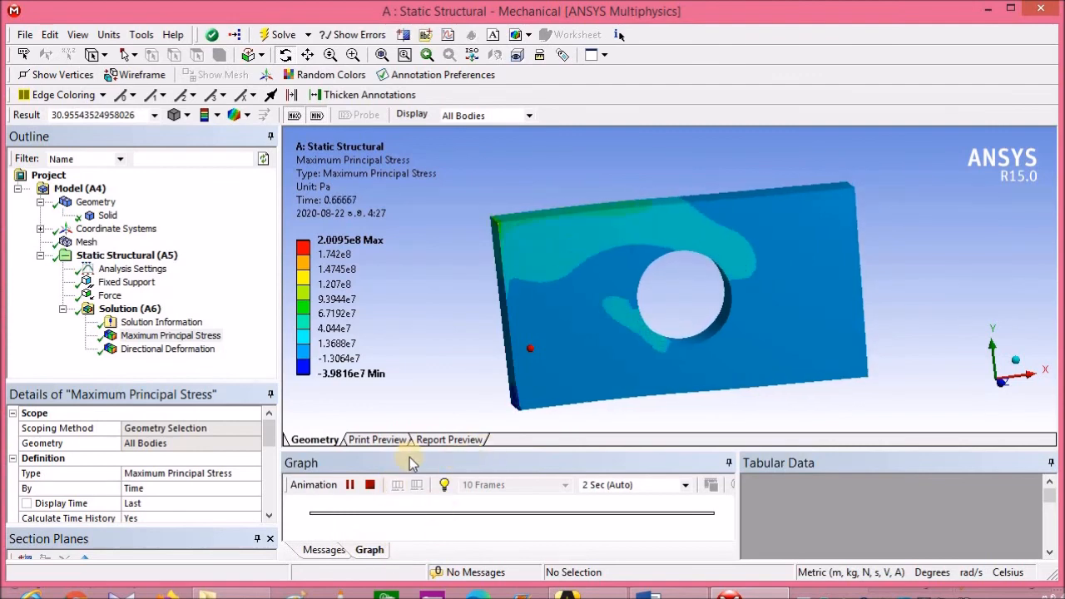
{"action": "left_click", "coordinate": [350, 484]}
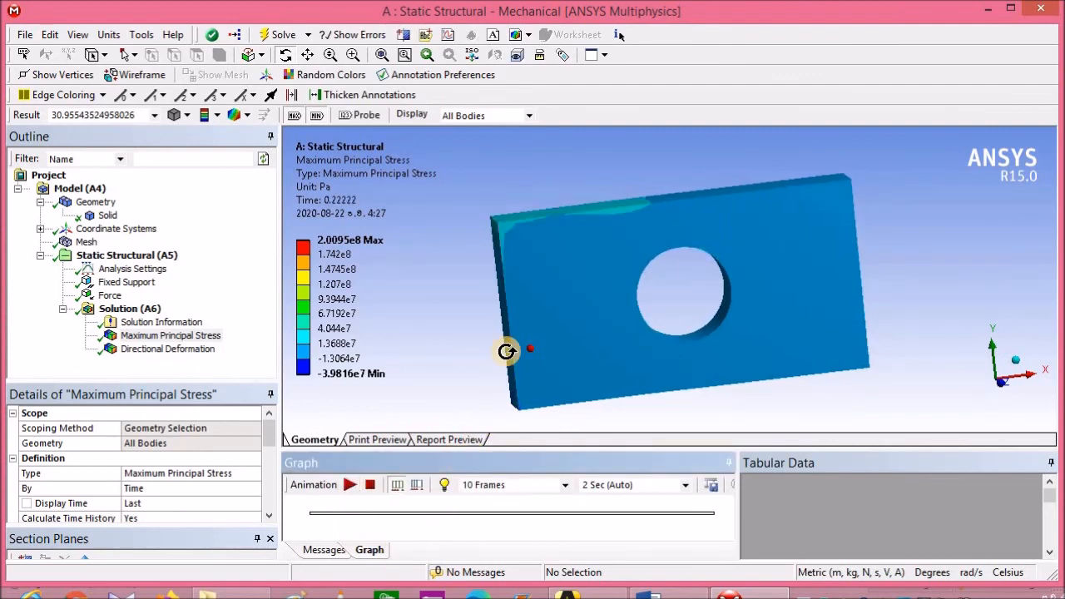
Compare the Directional Deformation and Maximum Principal Stress results, and view the solver output in the solution information
{"action": "left_click", "coordinate": [129, 308]}
{"action": "left_click", "coordinate": [148, 348]}
{"action": "left_click", "coordinate": [146, 335]}
{"action": "left_click", "coordinate": [170, 349]}
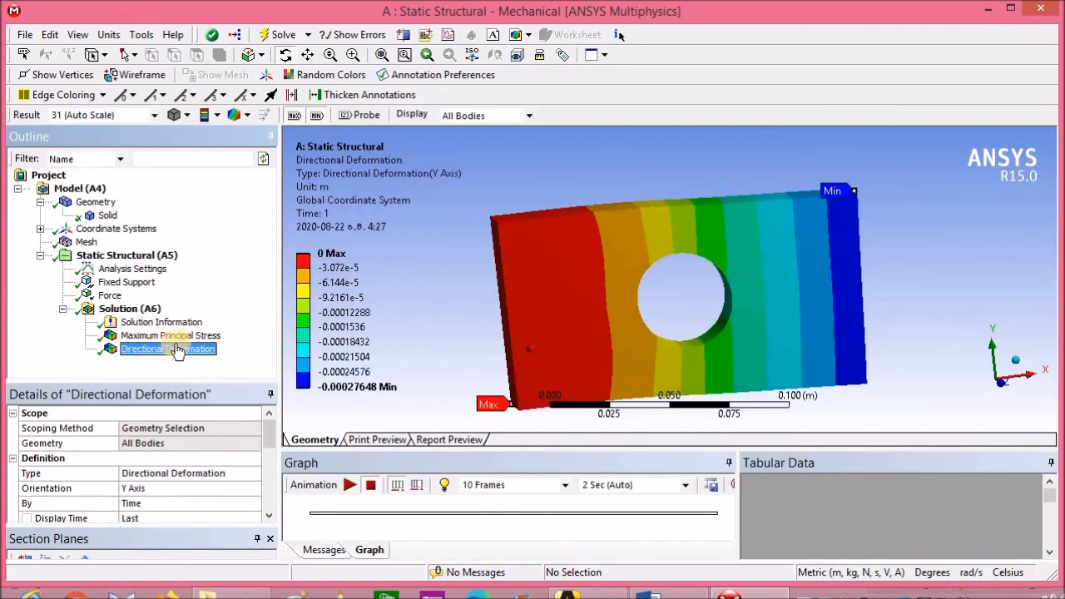
{"action": "left_click", "coordinate": [164, 336]}
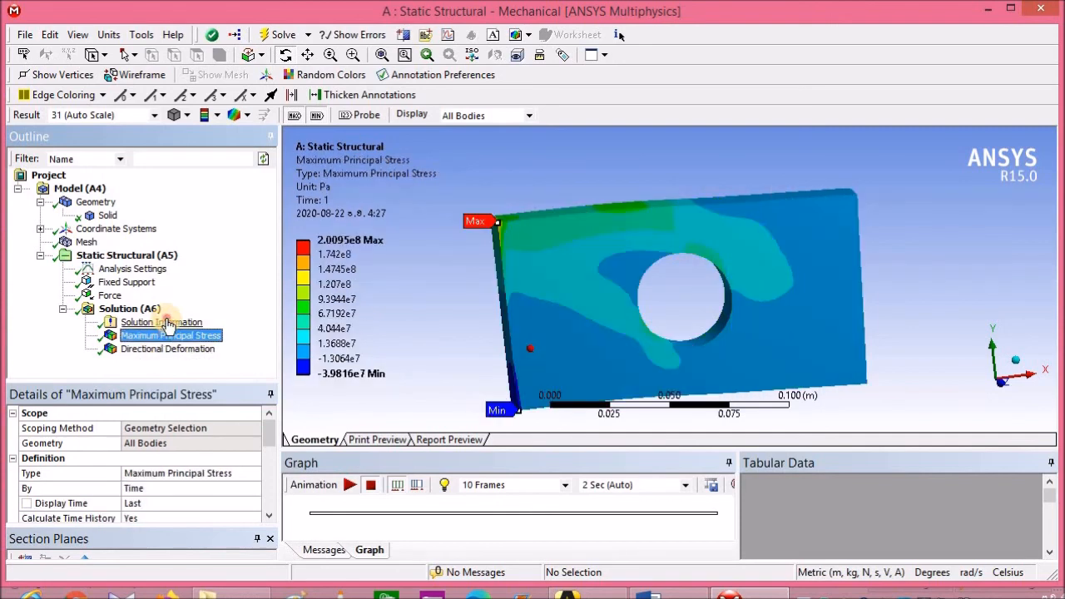
{"action": "left_click", "coordinate": [156, 322]}
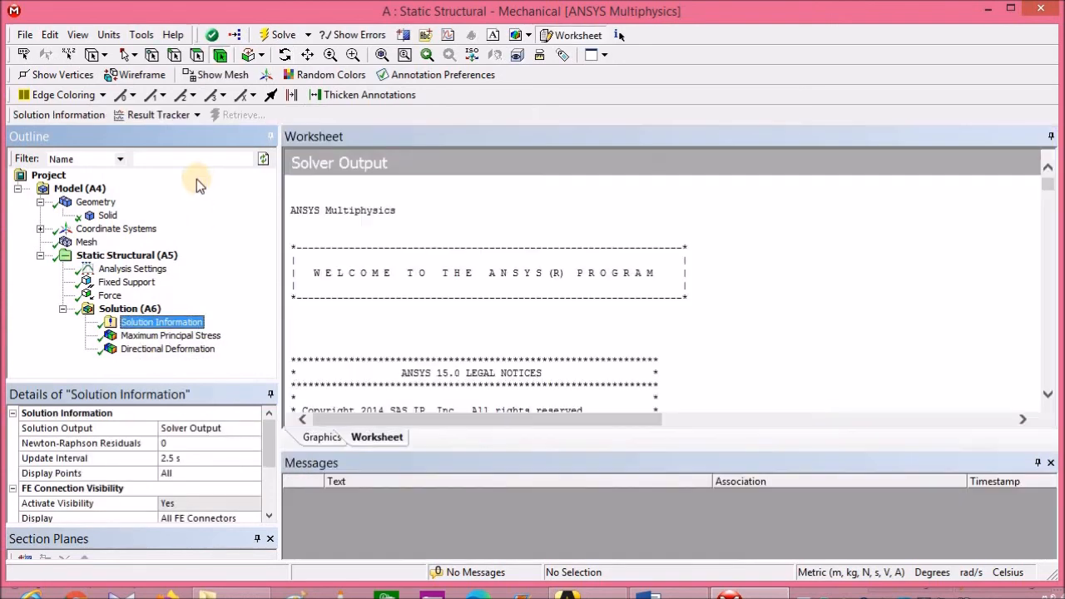
Add an Equivalent (von-Mises) Stress result for all bodies to the solution and evaluate all results
{"action": "left_click", "coordinate": [126, 309]}
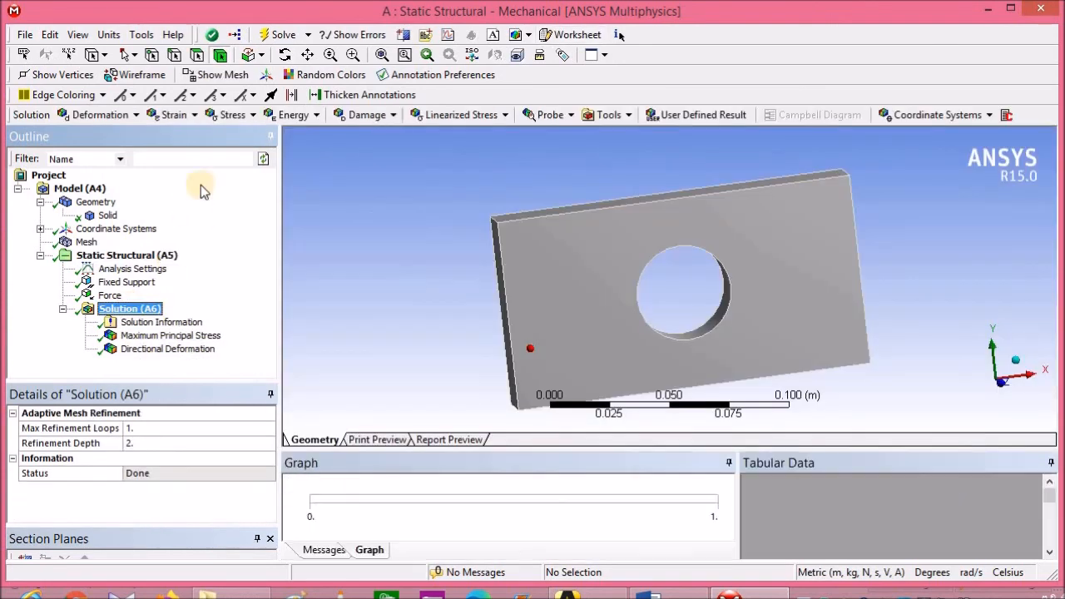
{"action": "left_click", "coordinate": [250, 120]}
{"action": "left_click", "coordinate": [249, 133]}
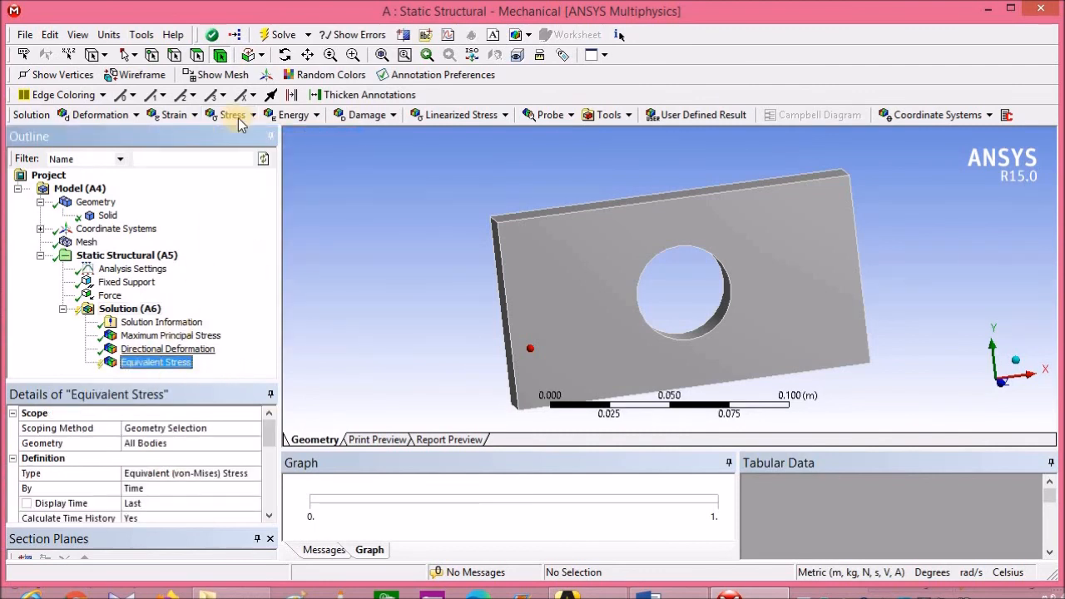
{"action": "left_click", "coordinate": [169, 364]}
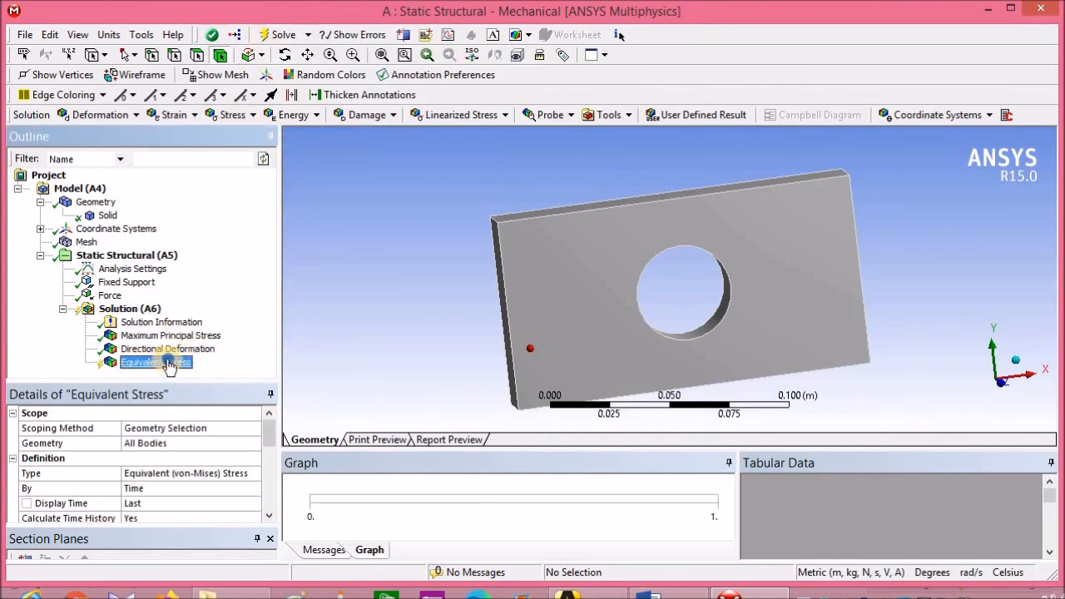
{"action": "right_click", "coordinate": [168, 363]}
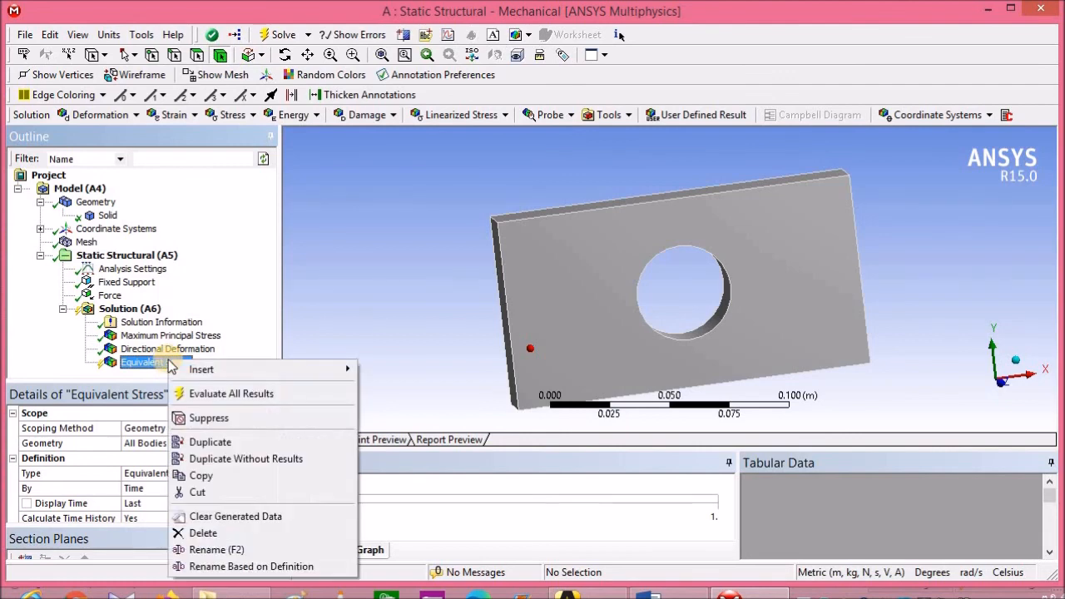
{"action": "left_click", "coordinate": [212, 396]}
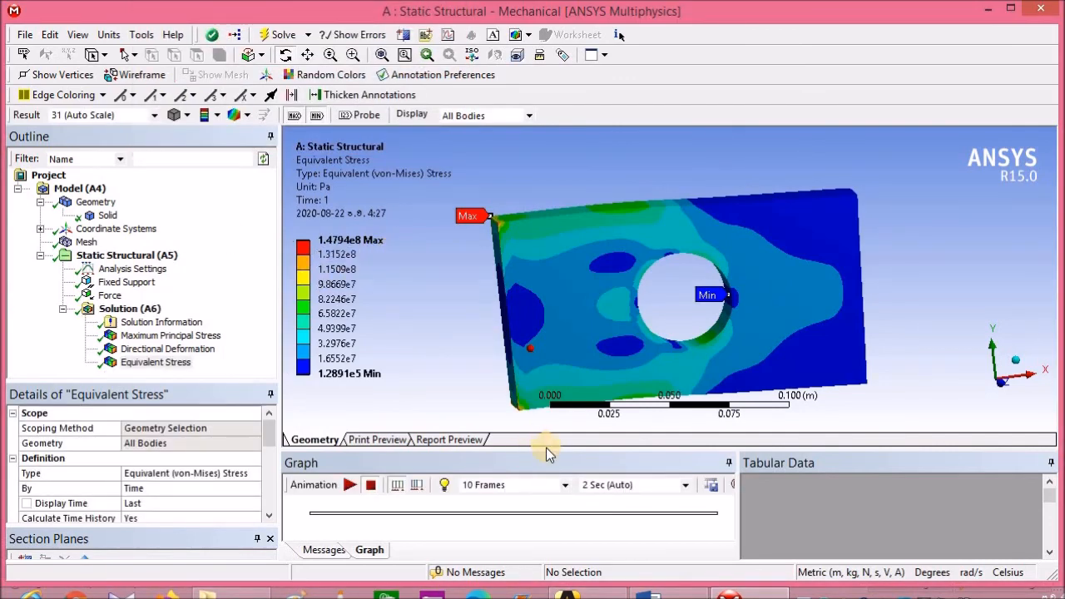
Examine the Equivalent Stress contour at the fixed end face and around the plate's hole
{"action": "left_click_drag", "start_coordinate": [553, 449], "coordinate": [547, 506]}
{"action": "mouse_move", "coordinate": [556, 385]}
{"action": "left_mouse_down"}
{"action": "mouse_move", "coordinate": [569, 419]}
{"action": "mouse_move", "coordinate": [571, 387]}
{"action": "mouse_move", "coordinate": [541, 382]}
{"action": "left_mouse_up"}
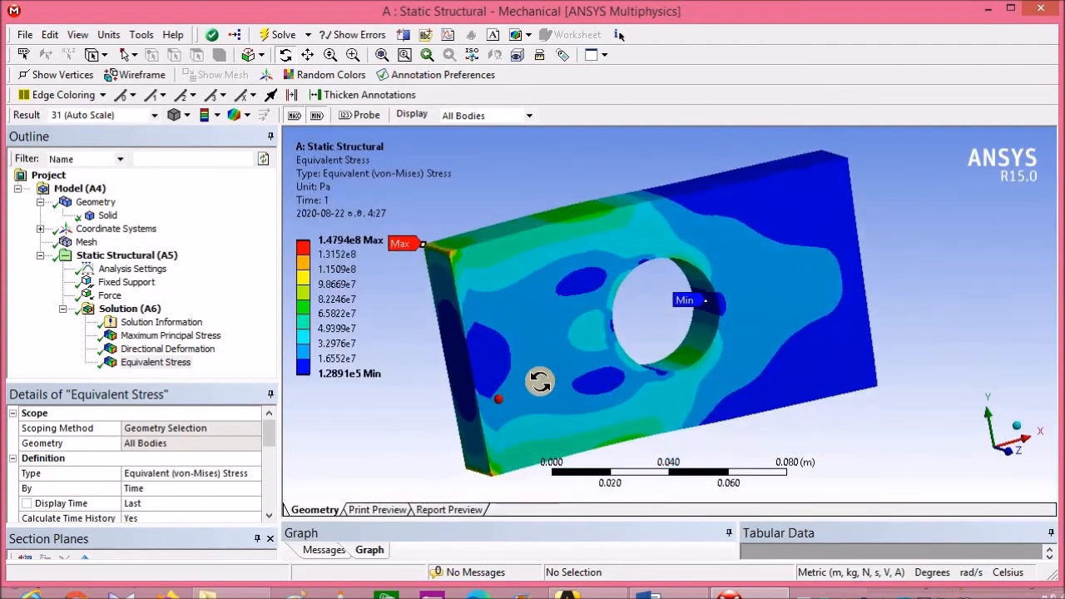
{"action": "scroll", "coordinate": [490, 371], "scroll_direction": "up", "scroll_amount": 1}
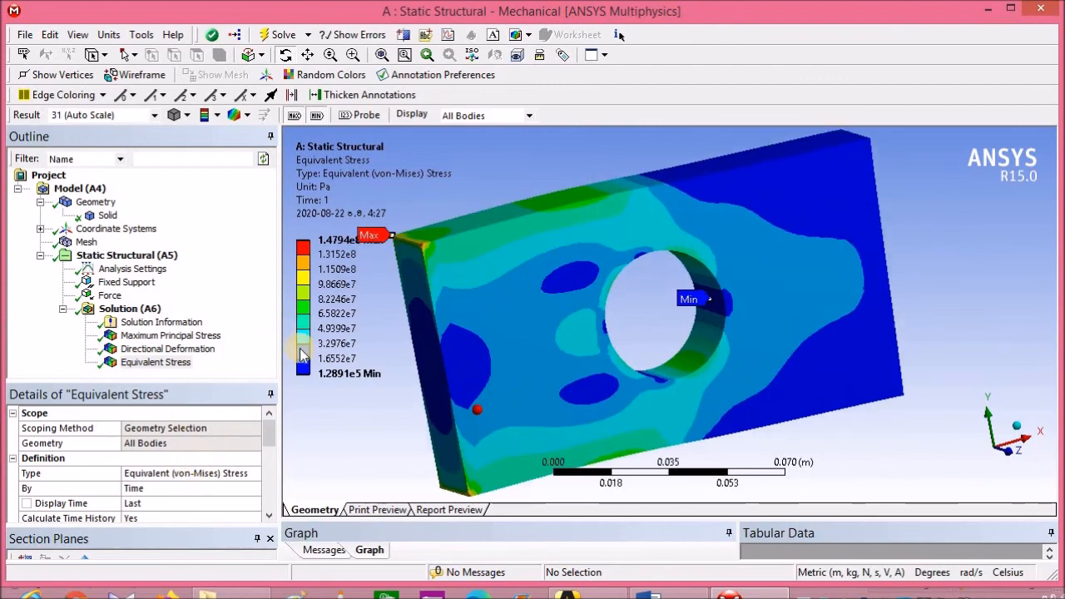
{"action": "scroll", "coordinate": [302, 356], "scroll_direction": "down", "scroll_amount": 1}
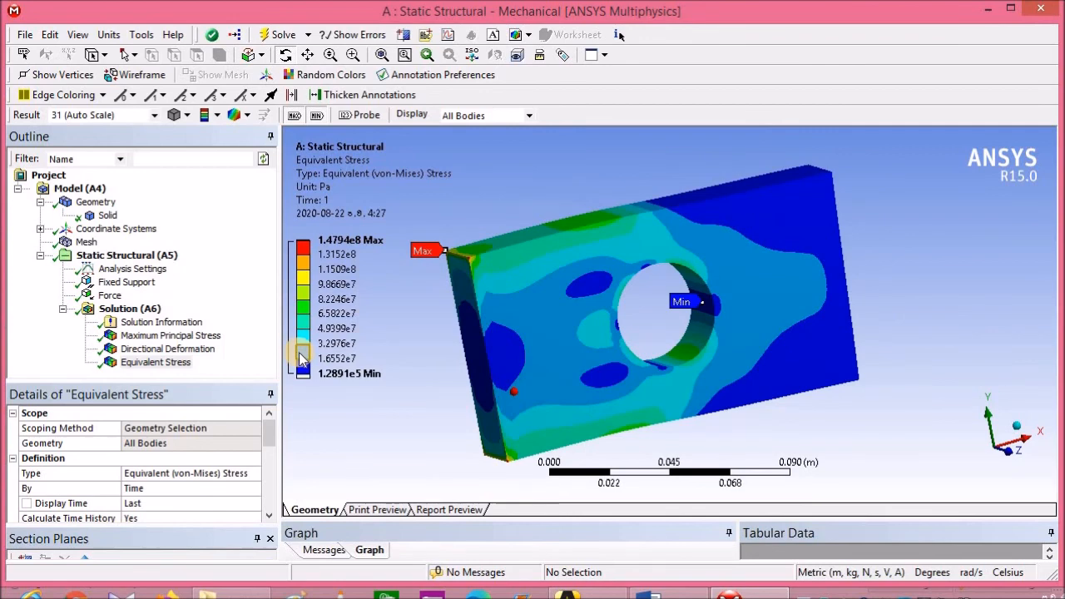